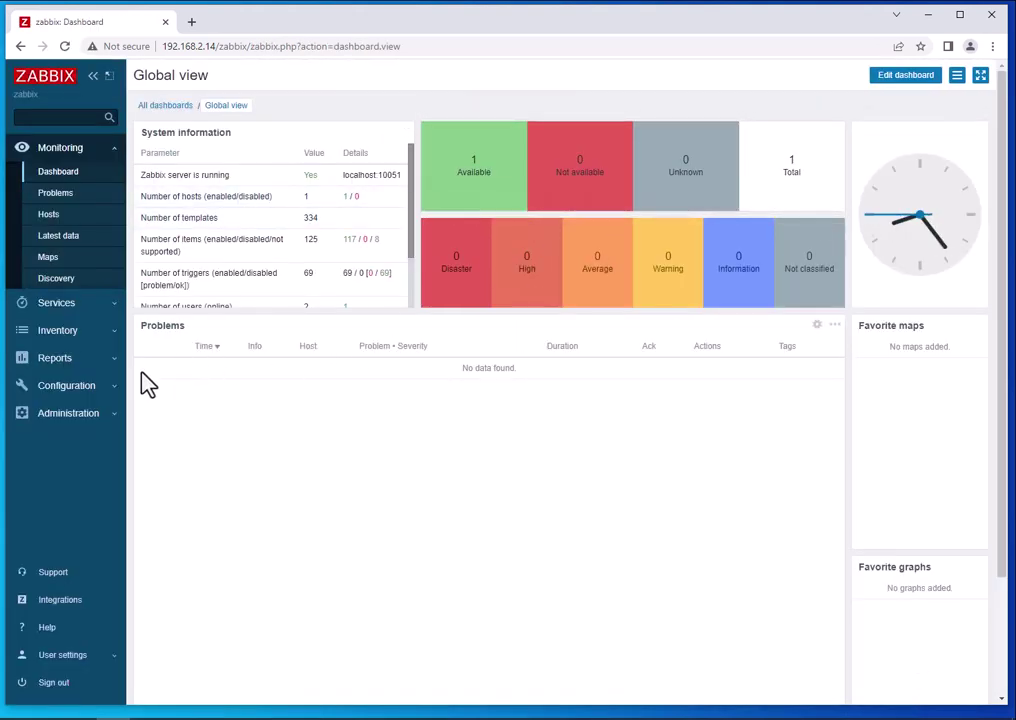
Show the Zabbix Configuration > Hosts list, then bring the PuTTY terminal to the front.
{"action": "left_click", "coordinate": [25, 388]}
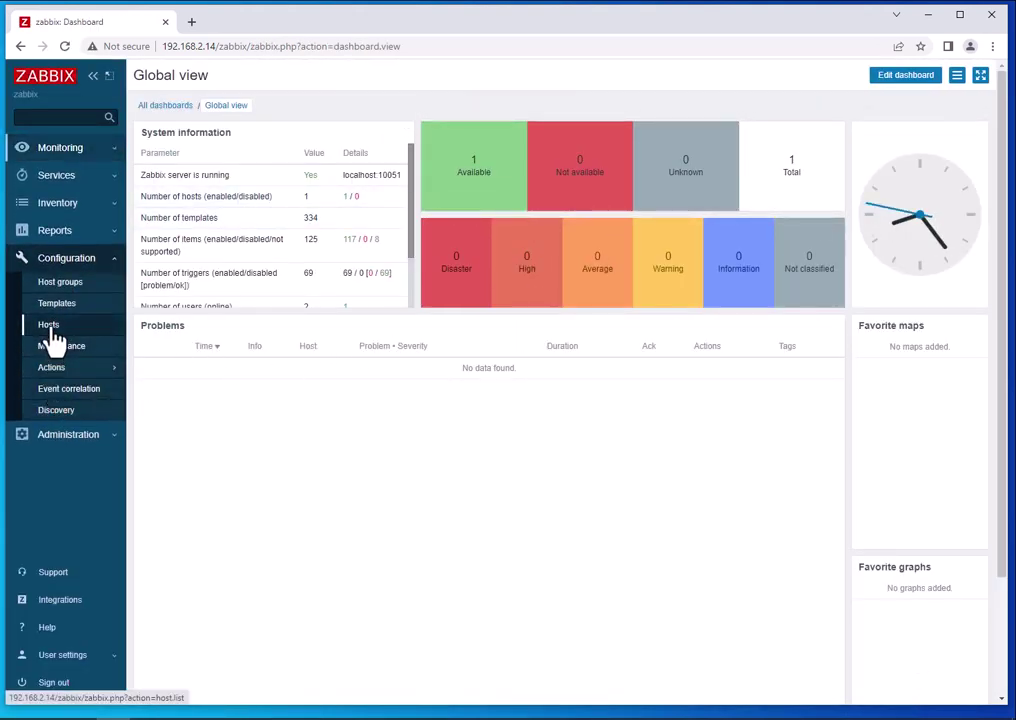
{"action": "left_click", "coordinate": [48, 324]}
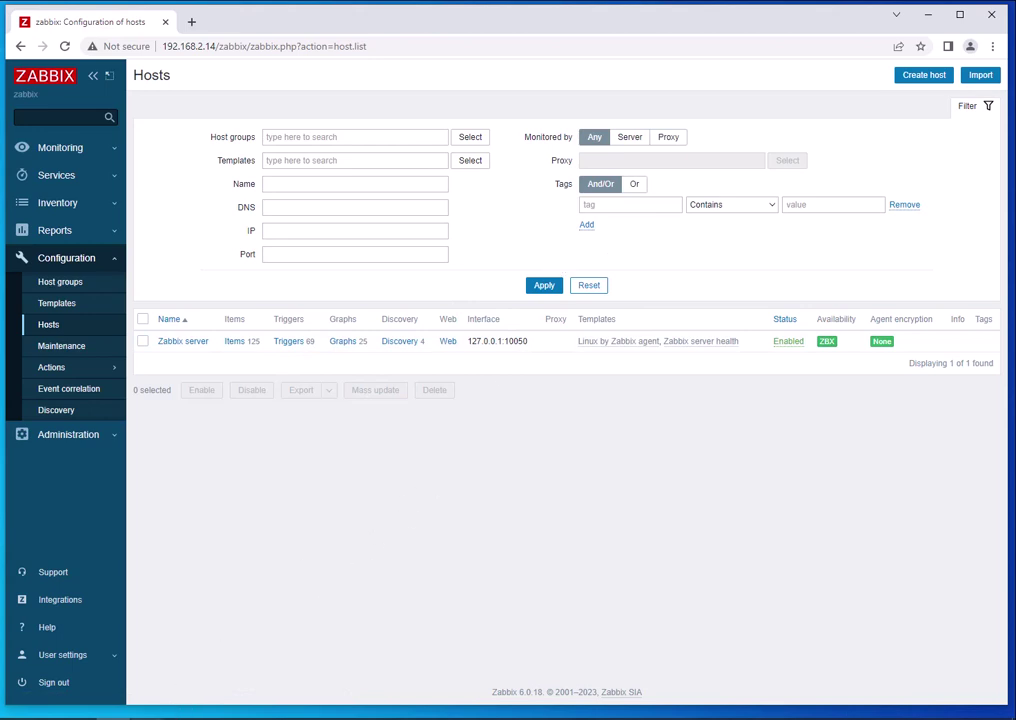
{"action": "left_click", "coordinate": [147, 718]}
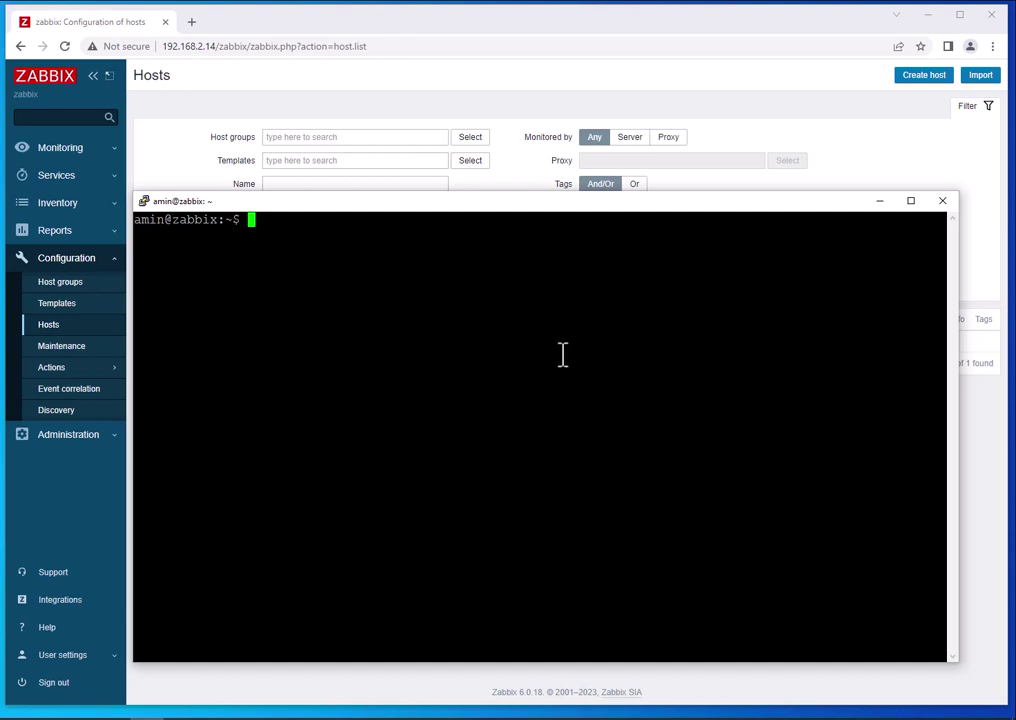
Run 'ps aux | grep vmware' to confirm no VMware collector processes are running.
{"action": "type", "text": "su"}
{"action": "key", "text": "BackSpace"}
{"action": "key", "text": "BackSpace"}
{"action": "type", "text": "ps aux | grep"}
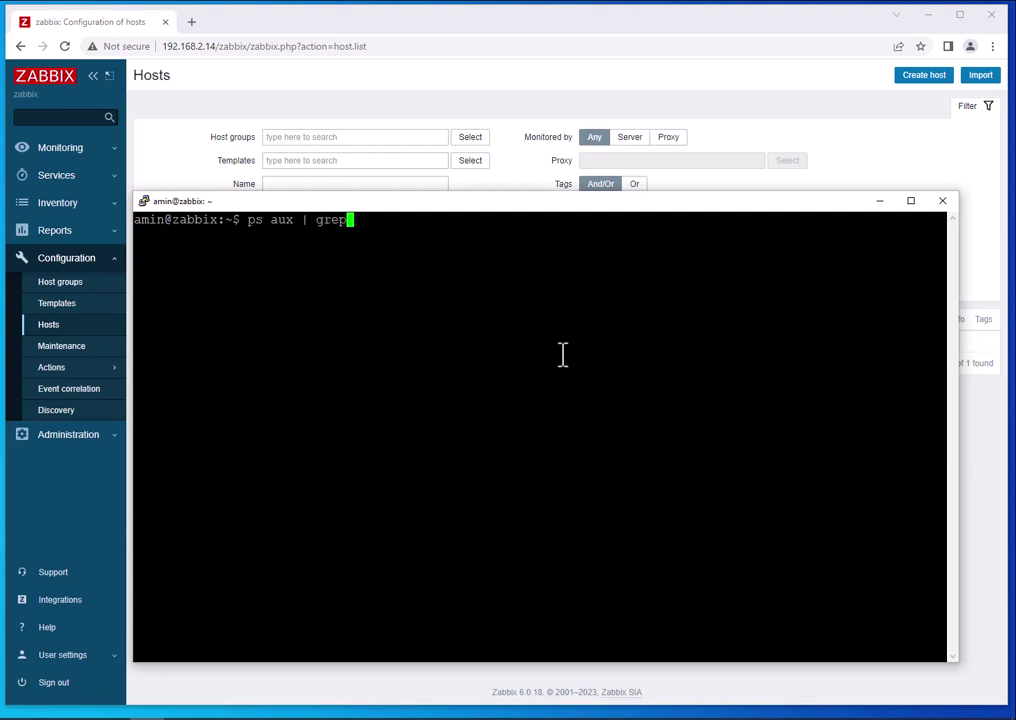
{"action": "type", "text": " vmw"}
{"action": "key", "text": "BackSpace"}
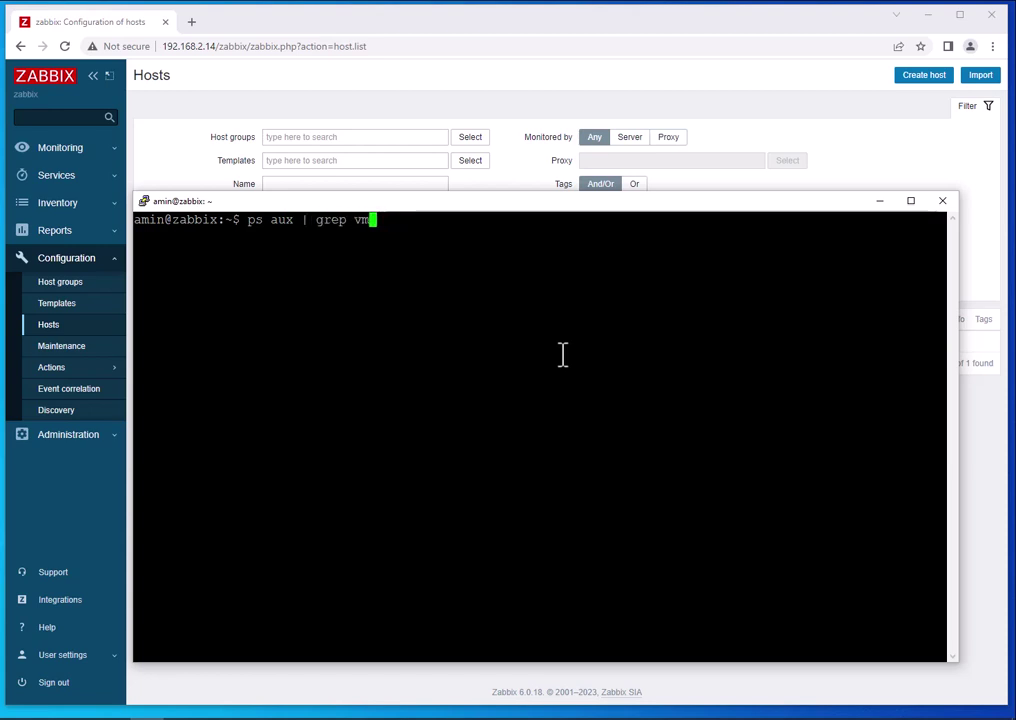
{"action": "type", "text": "ware"}
{"action": "key", "text": "Return"}
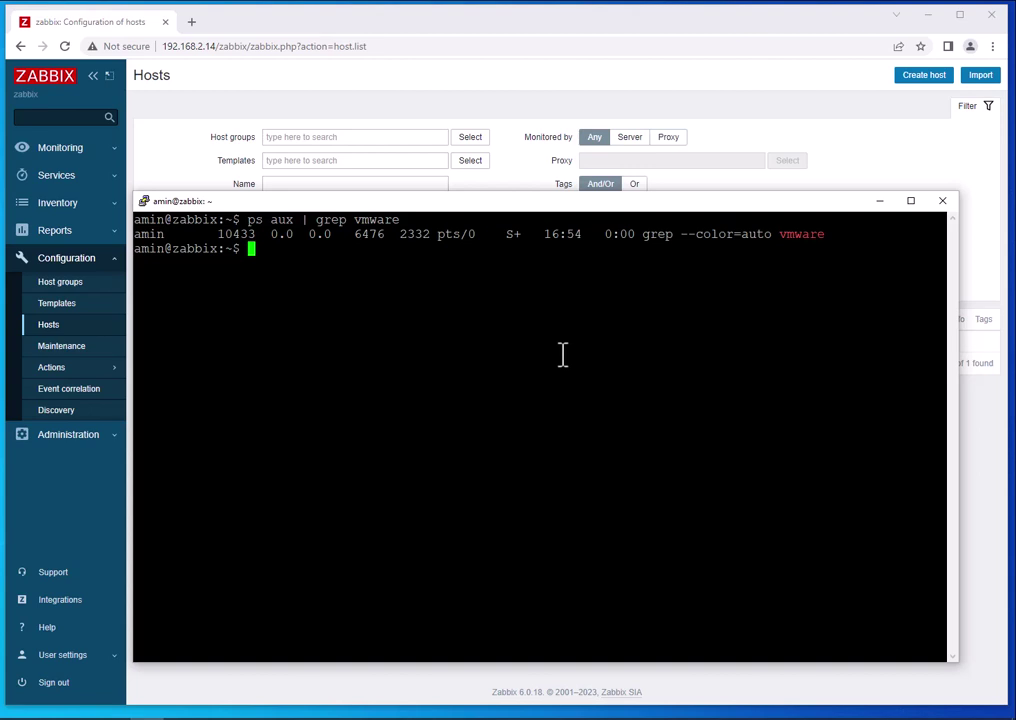
Open /etc/zabbix/zabbix_server.conf in nano with sudo.
{"action": "type", "text": "sudo nano /"}
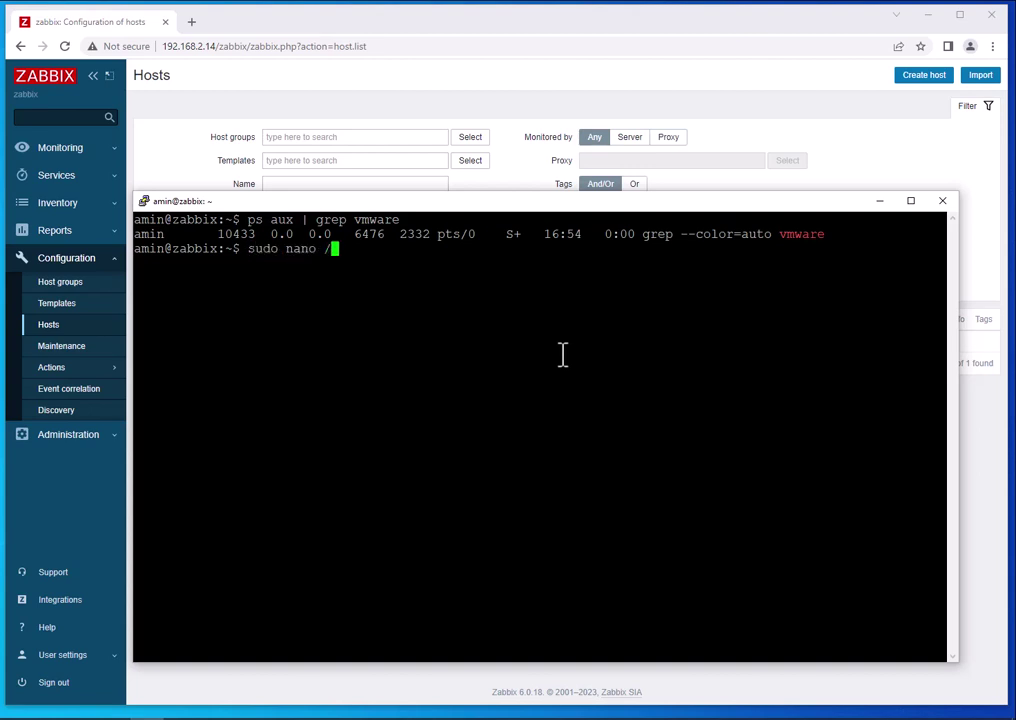
{"action": "type", "text": "etc/za"}
{"action": "key", "text": "Tab"}
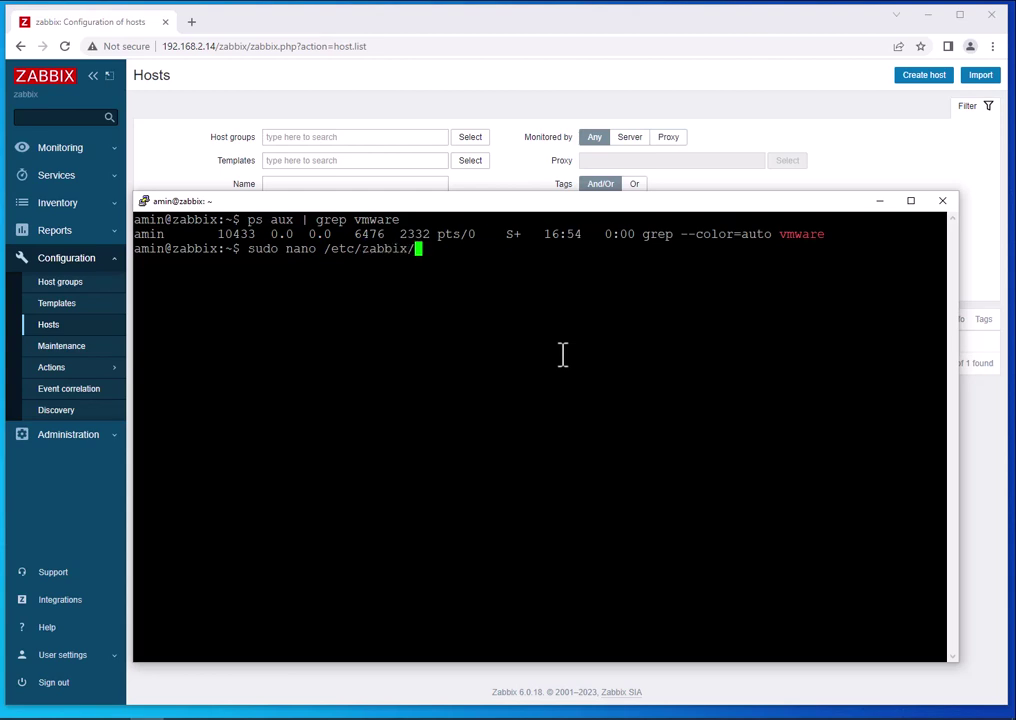
{"action": "type", "text": "za"}
{"action": "key", "text": "Tab"}
{"action": "type", "text": "s"}
{"action": "key", "text": "Tab"}
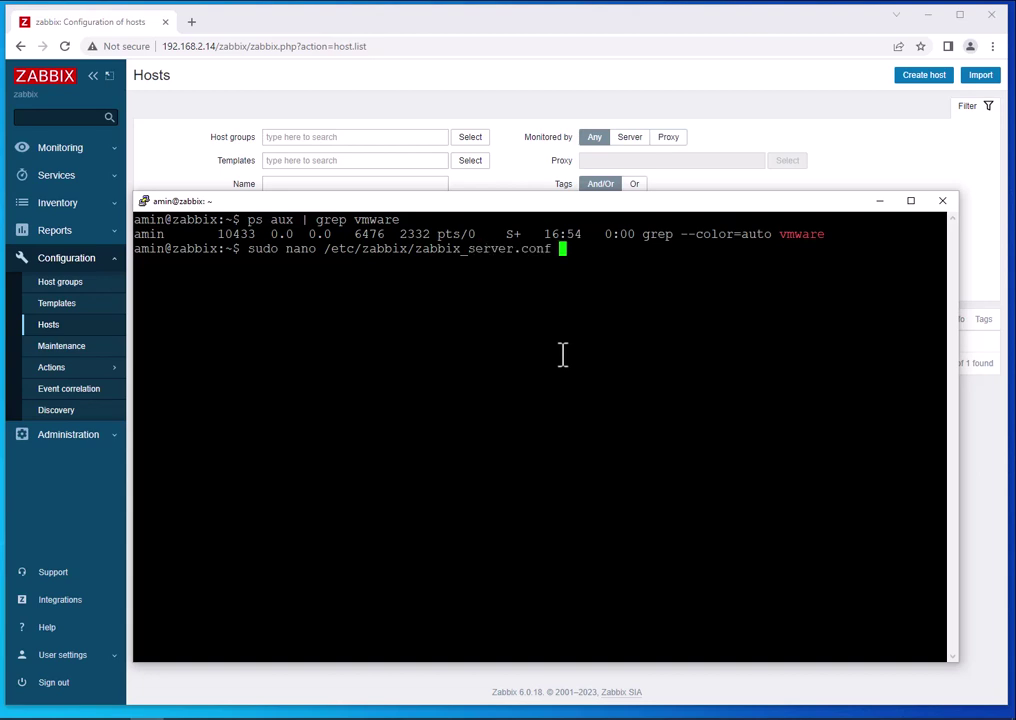
{"action": "key", "text": "Return"}
Find the StartVMwareCollectors line, uncomment it and change its value from 0 to 3.
{"action": "key", "text": "ctrl+w"}
{"action": "type", "text": "vmwg"}
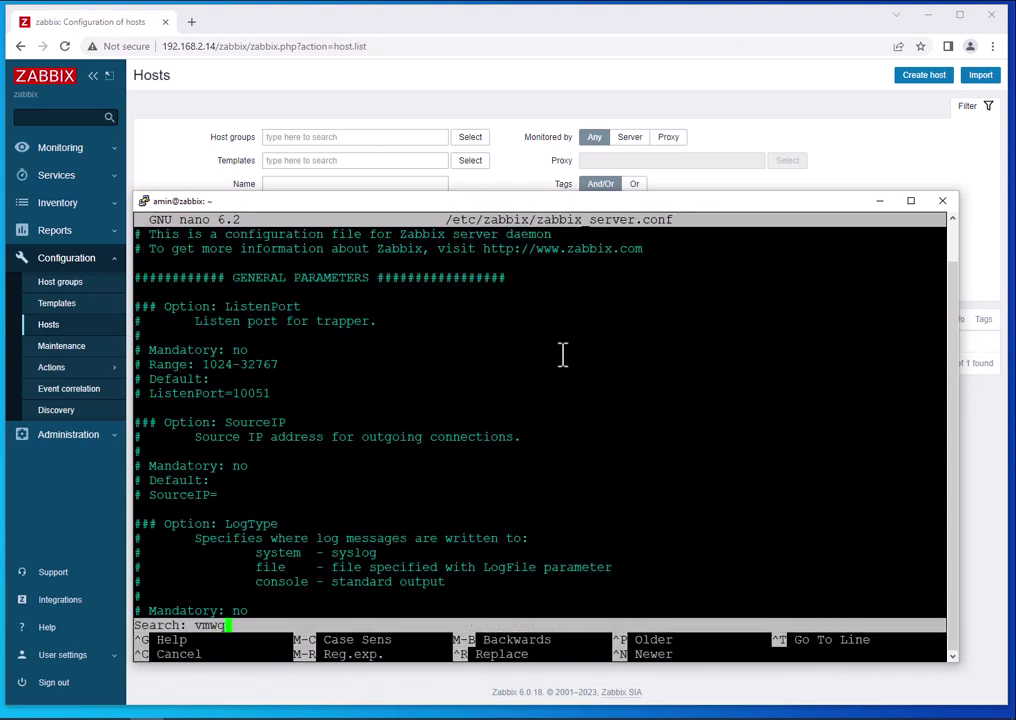
{"action": "key", "text": "BackSpace"}
{"action": "type", "text": "arec"}
{"action": "key", "text": "Return"}
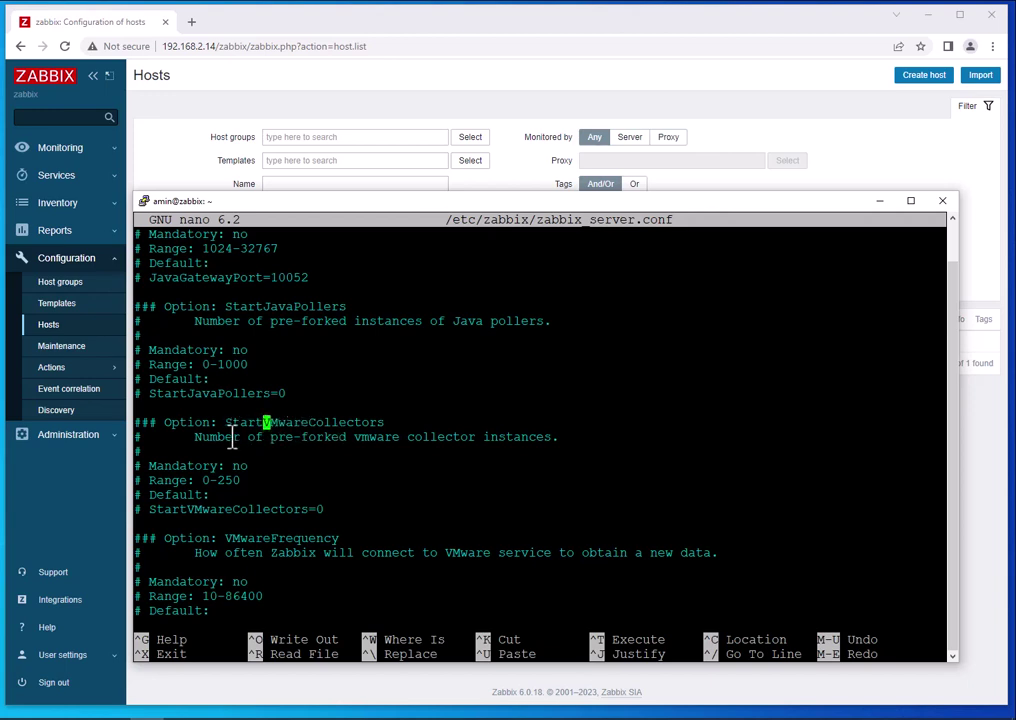
{"action": "key", "text": "Down"}
{"action": "key", "text": "Down"}
{"action": "key", "text": "Down"}
{"action": "key", "text": "Down"}
{"action": "key", "text": "Down"}
{"action": "key", "text": "Down"}
{"action": "key", "text": "Left"}
{"action": "key", "text": "Left"}
{"action": "key", "text": "Left"}
{"action": "key", "text": "Left"}
{"action": "key", "text": "Left"}
{"action": "key", "text": "Left"}
{"action": "key", "text": "Left"}
{"action": "key", "text": "Left"}
{"action": "key", "text": "Left"}
{"action": "key", "text": "Left"}
{"action": "key", "text": "Left"}
{"action": "key", "text": "Left"}
{"action": "key", "text": "Left"}
{"action": "key", "text": "Left"}
{"action": "key", "text": "Left"}
{"action": "key", "text": "BackSpace"}
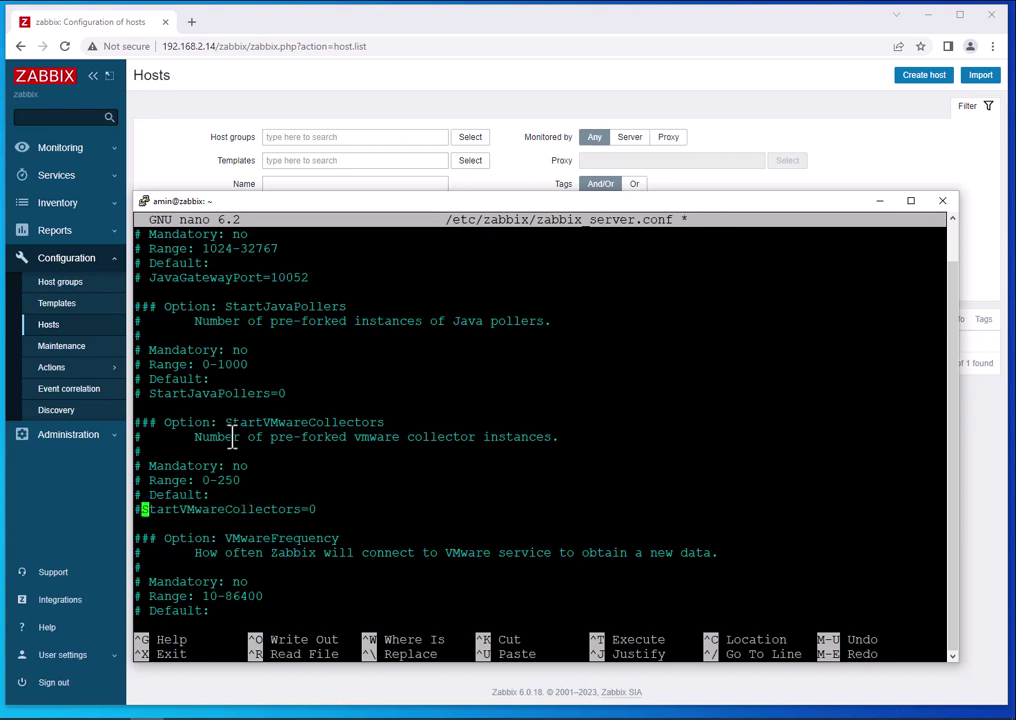
{"action": "key", "text": "BackSpace"}
{"action": "key", "text": "Right"}
{"action": "key", "text": "Right"}
{"action": "key", "text": "Right"}
{"action": "key", "text": "Right"}
{"action": "key", "text": "Right"}
{"action": "key", "text": "Right"}
{"action": "key", "text": "Right"}
{"action": "key", "text": "Right"}
{"action": "key", "text": "Right"}
{"action": "key", "text": "Right"}
{"action": "key", "text": "Right"}
{"action": "key", "text": "Right"}
{"action": "key", "text": "Right"}
{"action": "key", "text": "Right"}
{"action": "key", "text": "Right"}
{"action": "key", "text": "Right"}
{"action": "key", "text": "Right"}
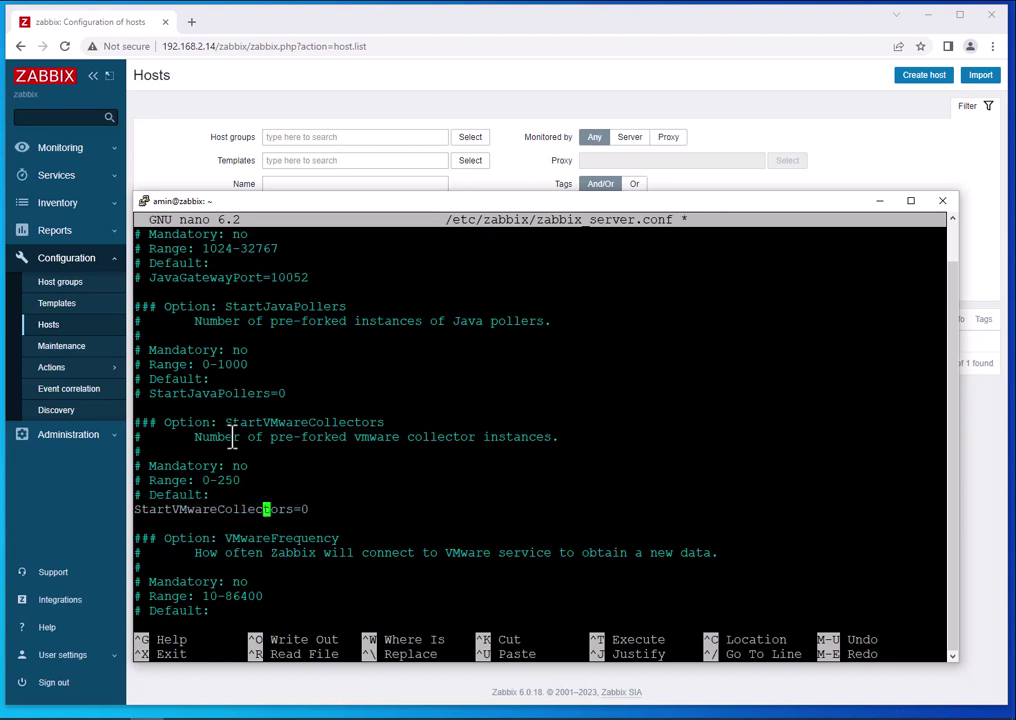
{"action": "key", "text": "Right"}
{"action": "key", "text": "Right"}
{"action": "key", "text": "Right"}
{"action": "key", "text": "Right"}
{"action": "key", "text": "Right"}
{"action": "key", "text": "Right"}
{"action": "key", "text": "BackSpace"}
{"action": "type", "text": "3"}
Review the VMwareFrequency, VMwareCacheSize and VMwareTimeout options, then save zabbix_server.conf.
{"action": "key", "text": "Down"}
{"action": "key", "text": "Down"}
{"action": "key", "text": "Down"}
{"action": "key", "text": "Down"}
{"action": "key", "text": "Down"}
{"action": "key", "text": "Down"}
{"action": "key", "text": "Down"}
{"action": "key", "text": "Up"}
{"action": "key", "text": "Up"}
{"action": "key", "text": "Up"}
{"action": "key", "text": "Up"}
{"action": "key", "text": "Down"}
{"action": "key", "text": "Down"}
{"action": "key", "text": "Down"}
{"action": "key", "text": "Down"}
{"action": "key", "text": "Down"}
{"action": "key", "text": "Down"}
{"action": "key", "text": "Down"}
{"action": "key", "text": "Down"}
{"action": "key", "text": "Down"}
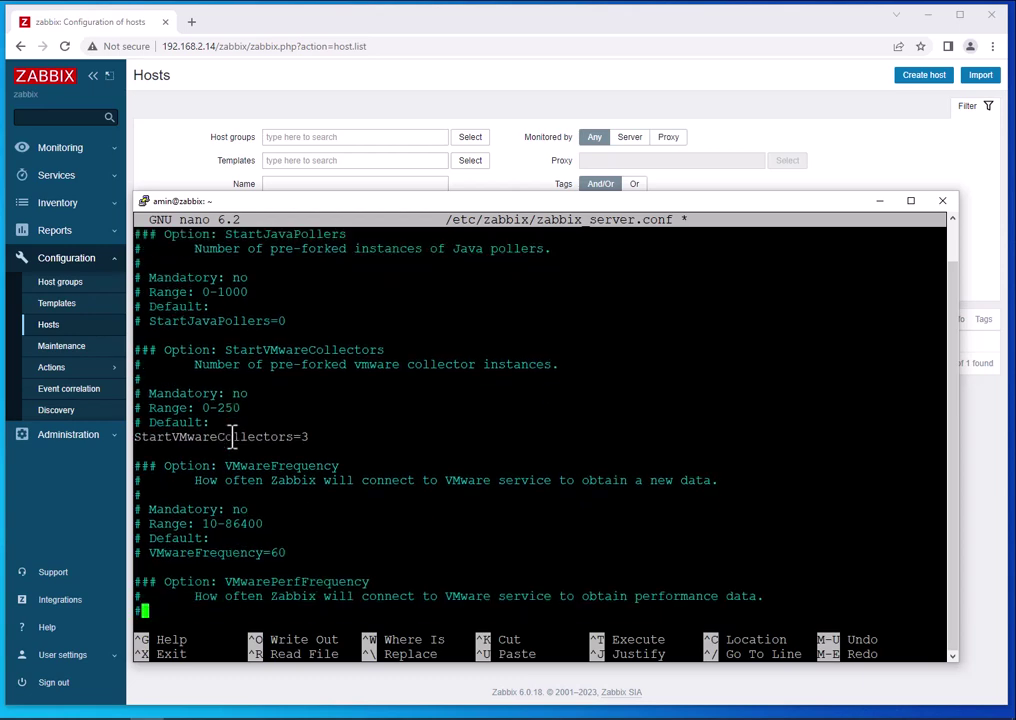
{"action": "key", "text": "Down"}
{"action": "key", "text": "Down"}
{"action": "key", "text": "Down"}
{"action": "key", "text": "Down"}
{"action": "key", "text": "Down"}
{"action": "key", "text": "Down"}
{"action": "key", "text": "Down"}
{"action": "key", "text": "Down"}
{"action": "key", "text": "Down"}
{"action": "key", "text": "Down"}
{"action": "key", "text": "Down"}
{"action": "key", "text": "Down"}
{"action": "key", "text": "Down"}
{"action": "key", "text": "Down"}
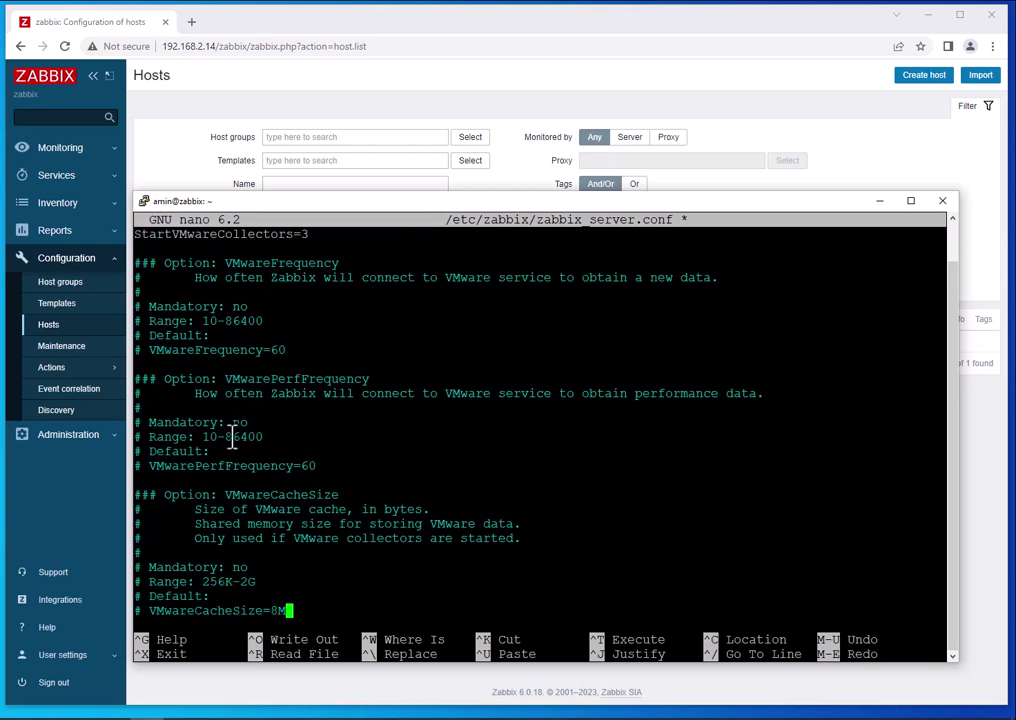
{"action": "key", "text": "Up"}
{"action": "key", "text": "Up"}
{"action": "key", "text": "Up"}
{"action": "key", "text": "Up"}
{"action": "key", "text": "Up"}
{"action": "key", "text": "Up"}
{"action": "key", "text": "Up"}
{"action": "key", "text": "Down"}
{"action": "key", "text": "Down"}
{"action": "key", "text": "Down"}
{"action": "key", "text": "Down"}
{"action": "key", "text": "Down"}
{"action": "key", "text": "Down"}
{"action": "key", "text": "Down"}
{"action": "key", "text": "Down"}
{"action": "key", "text": "Down"}
{"action": "key", "text": "Down"}
{"action": "key", "text": "Down"}
{"action": "key", "text": "Down"}
{"action": "key", "text": "Down"}
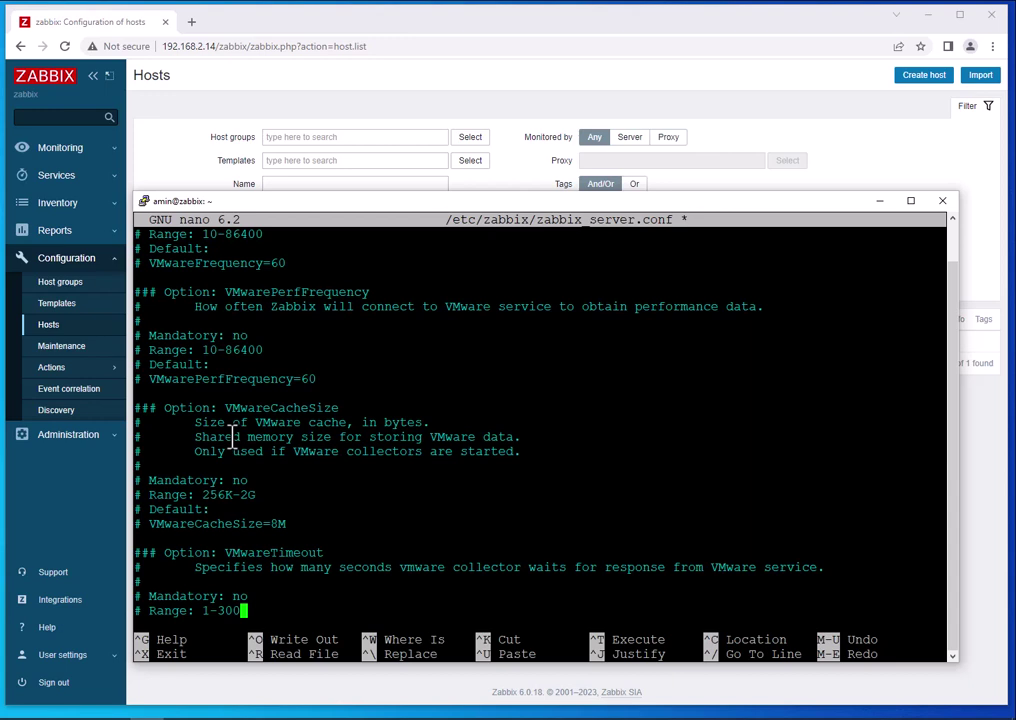
{"action": "key", "text": "ctrl+x"}
{"action": "key", "text": "y"}
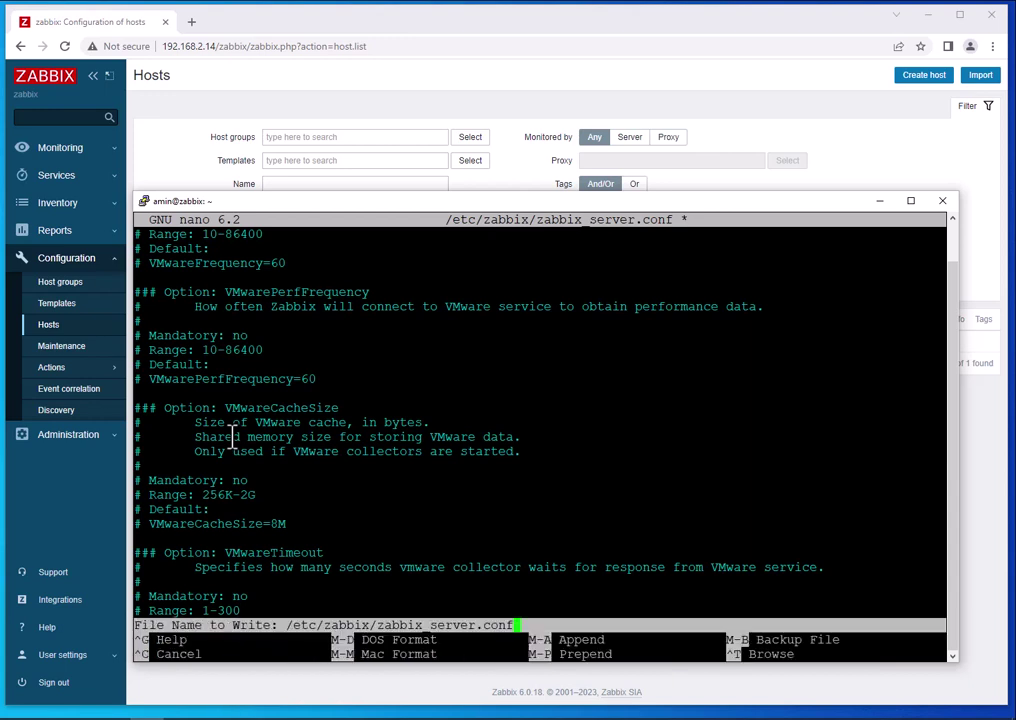
{"action": "key", "text": "Return"}
Restart zabbix-server.service with sudo systemctl.
{"action": "type", "text": "sud"}
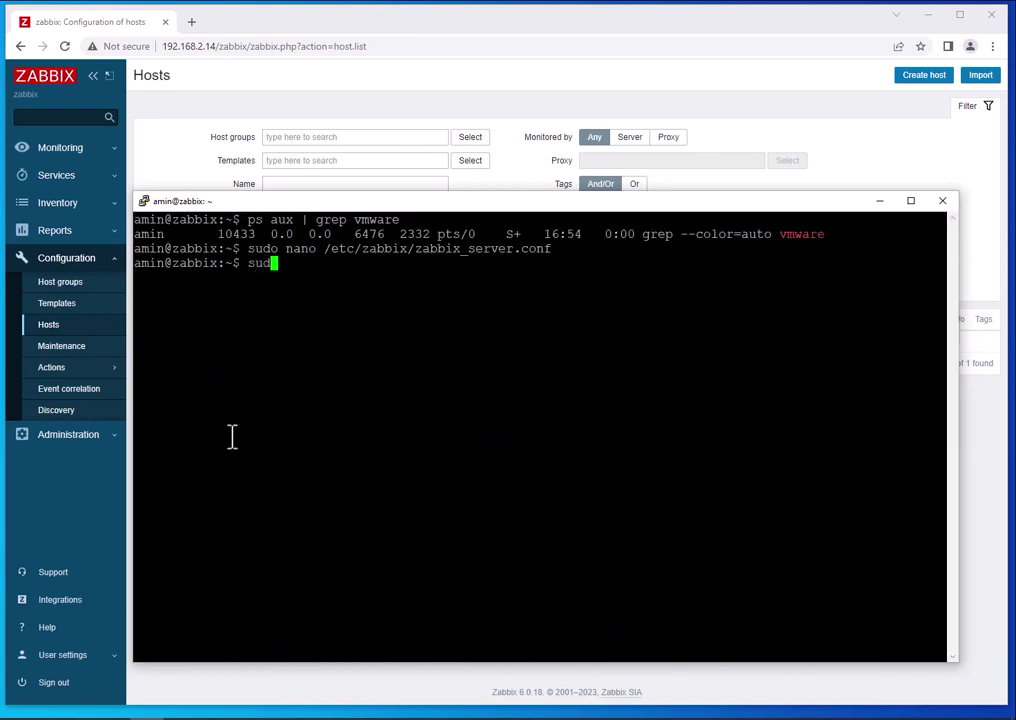
{"action": "type", "text": "o systemctl "}
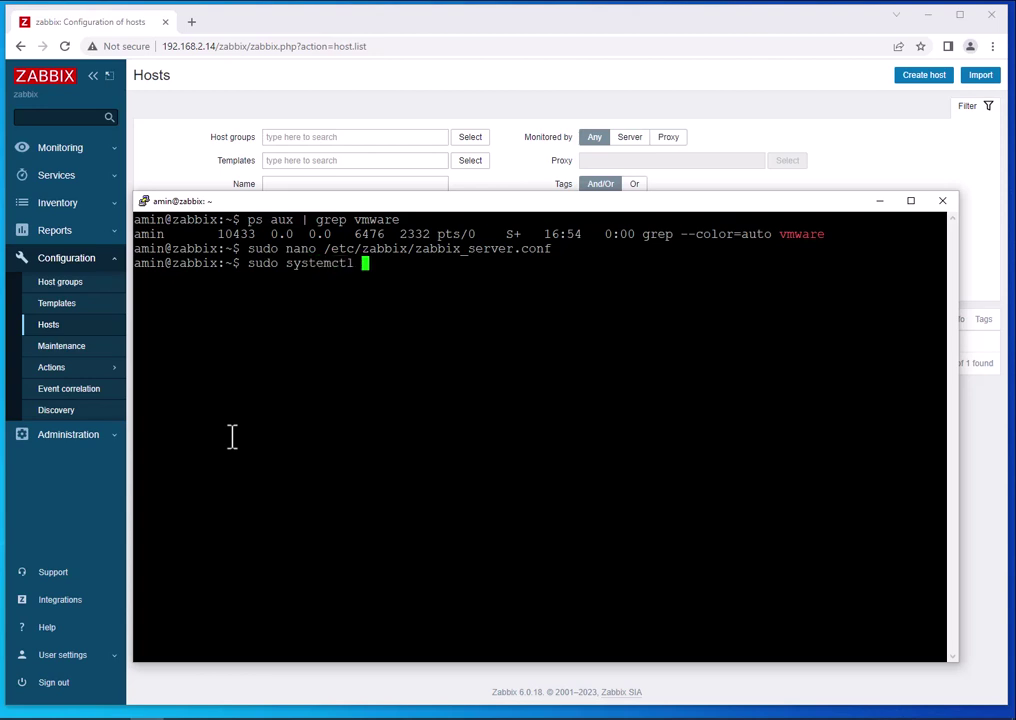
{"action": "type", "text": "restart zabbix-"}
{"action": "key", "text": "Tab"}
{"action": "key", "text": "Return"}
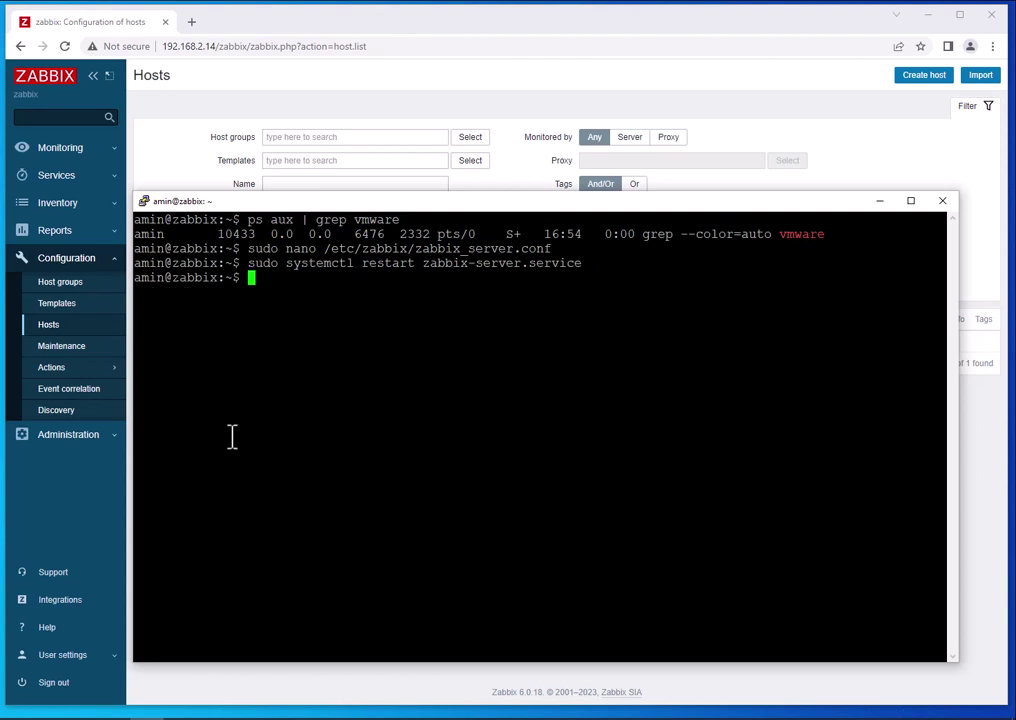
Rerun 'ps aux | grep vmware' and confirm VMware collectors #1 to #3 are running.
{"action": "key", "text": "Up"}
{"action": "key", "text": "Up"}
{"action": "key", "text": "Up"}
{"action": "key", "text": "Return"}
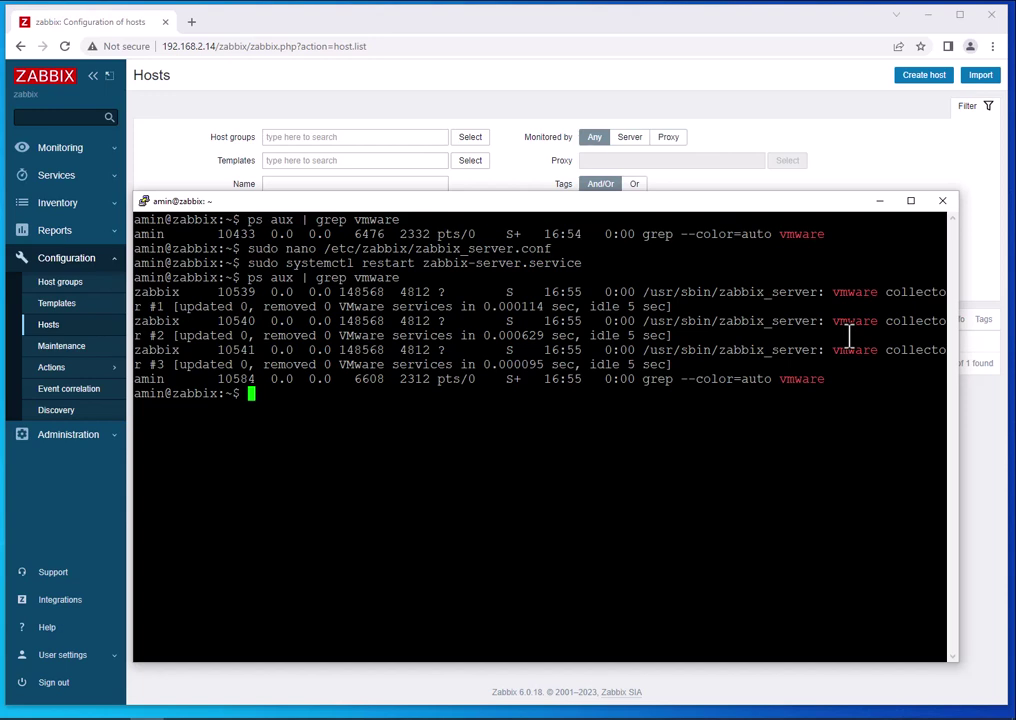
{"action": "left_click_drag", "start_coordinate": [332, 364], "coordinate": [452, 364]}
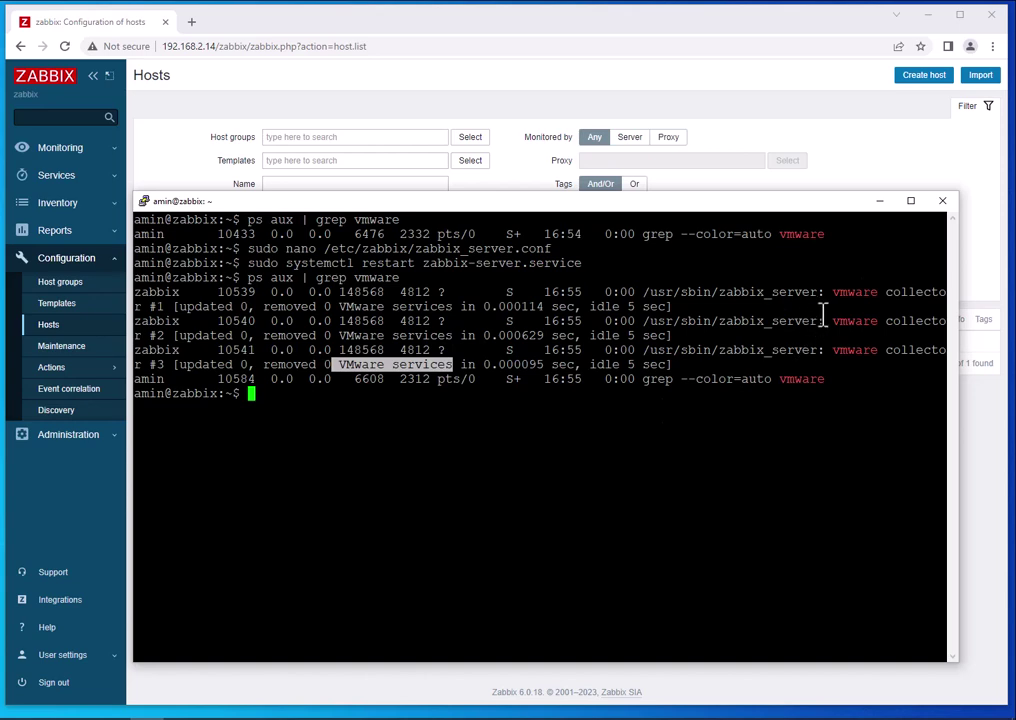
{"action": "key", "text": "Up"}
{"action": "key", "text": "Up"}
Reopen zabbix_server.conf to verify StartVMwareCollectors=3, then exit nano without changes.
{"action": "key", "text": "Return"}
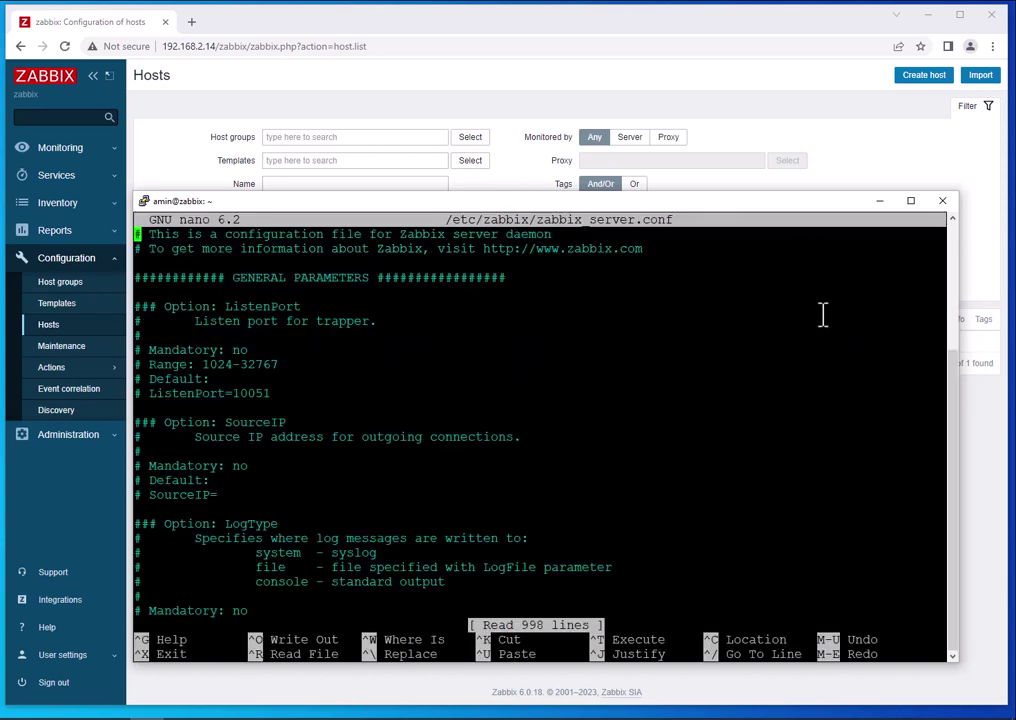
{"action": "key", "text": "ctrl+w"}
{"action": "type", "text": "VMware"}
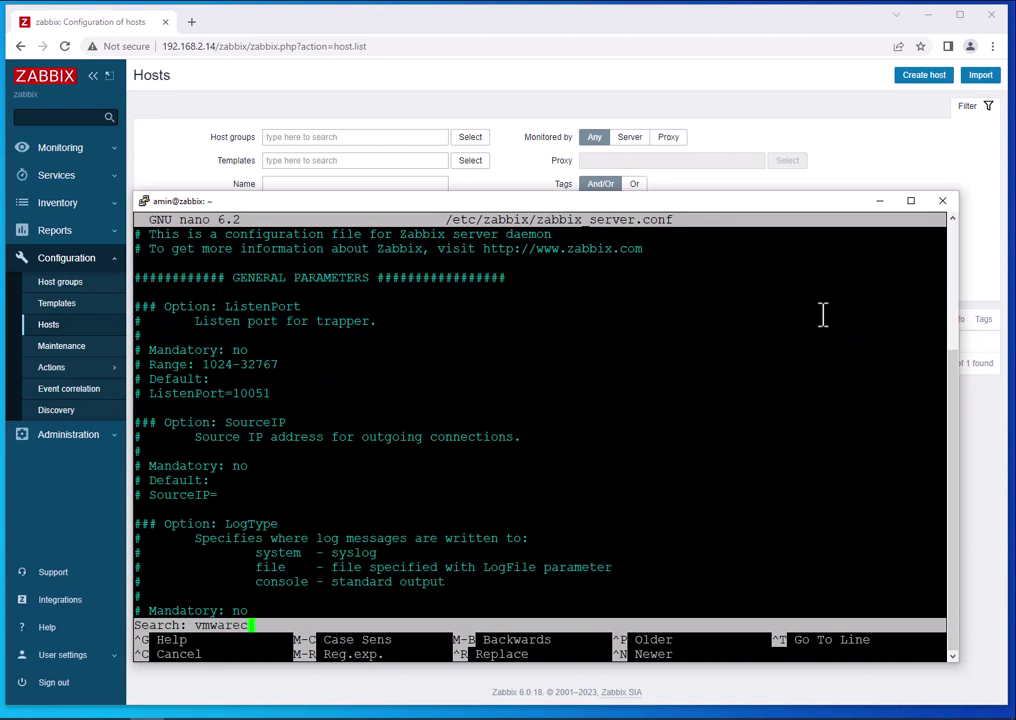
{"action": "key", "text": "Return"}
{"action": "left_click", "coordinate": [299, 509]}
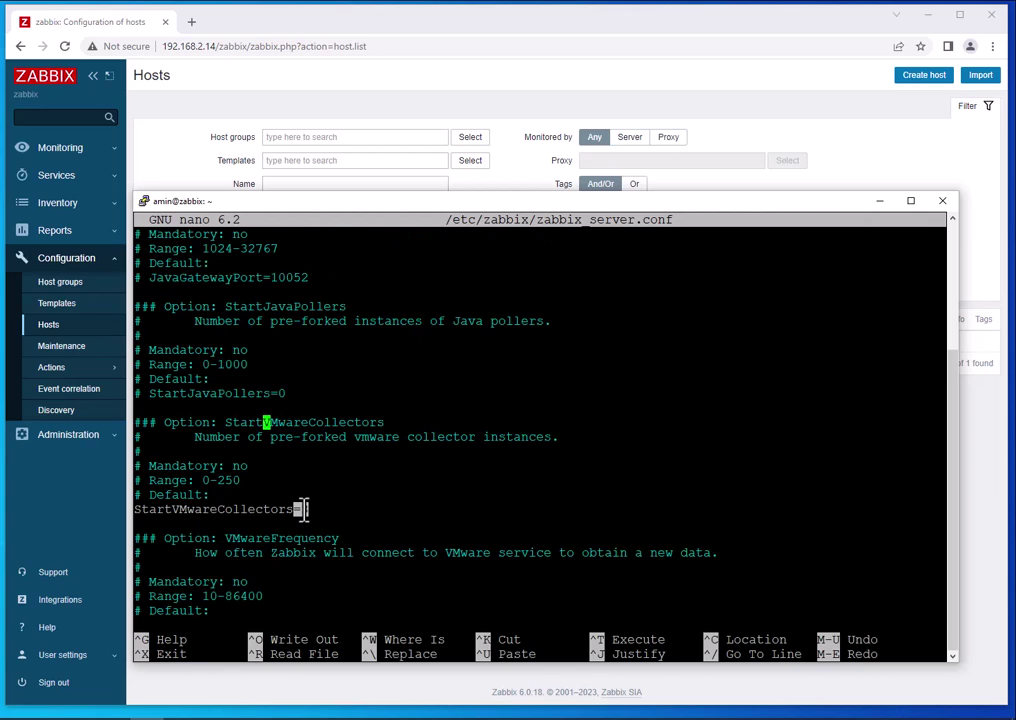
{"action": "key", "text": "ctrl+x"}
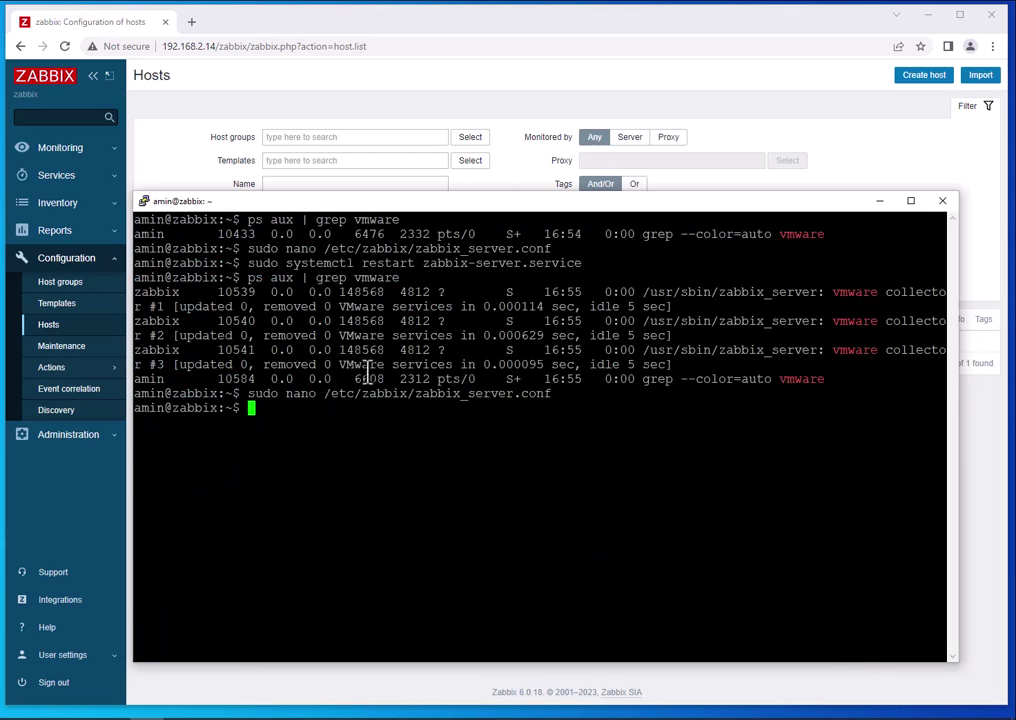
{"action": "left_click_drag", "start_coordinate": [338, 364], "coordinate": [452, 364]}
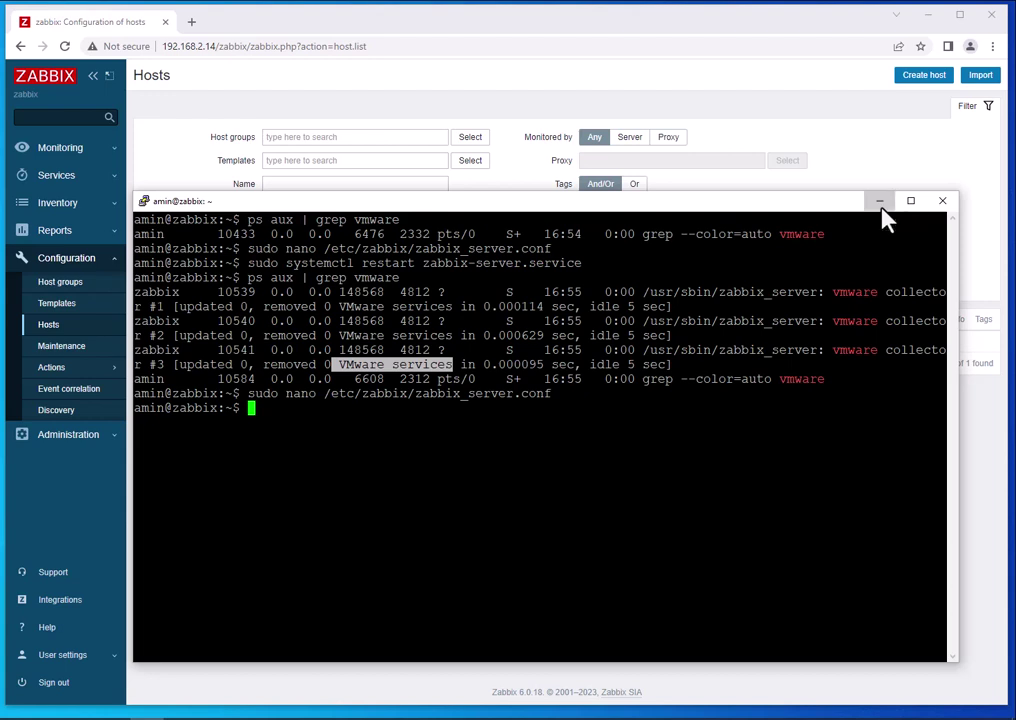
{"action": "left_click", "coordinate": [695, 427]}
Ping 192.168.2.11 to confirm it replies, then close PuTTY.
{"action": "type", "text": "pi"}
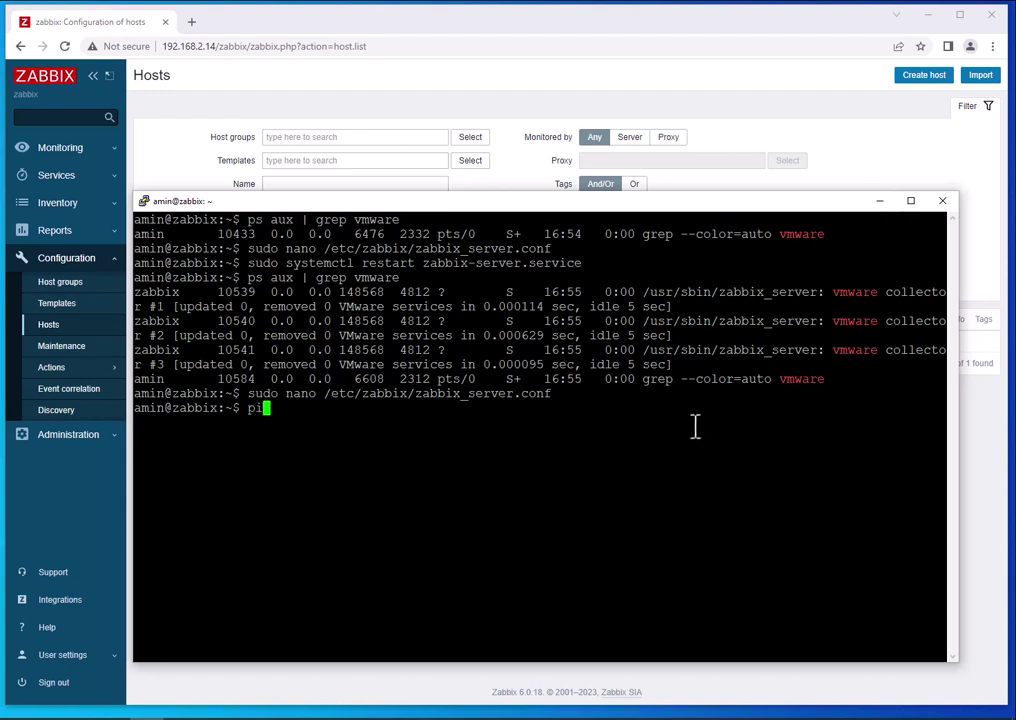
{"action": "type", "text": "ng 192.168.2.11"}
{"action": "key", "text": "Return"}
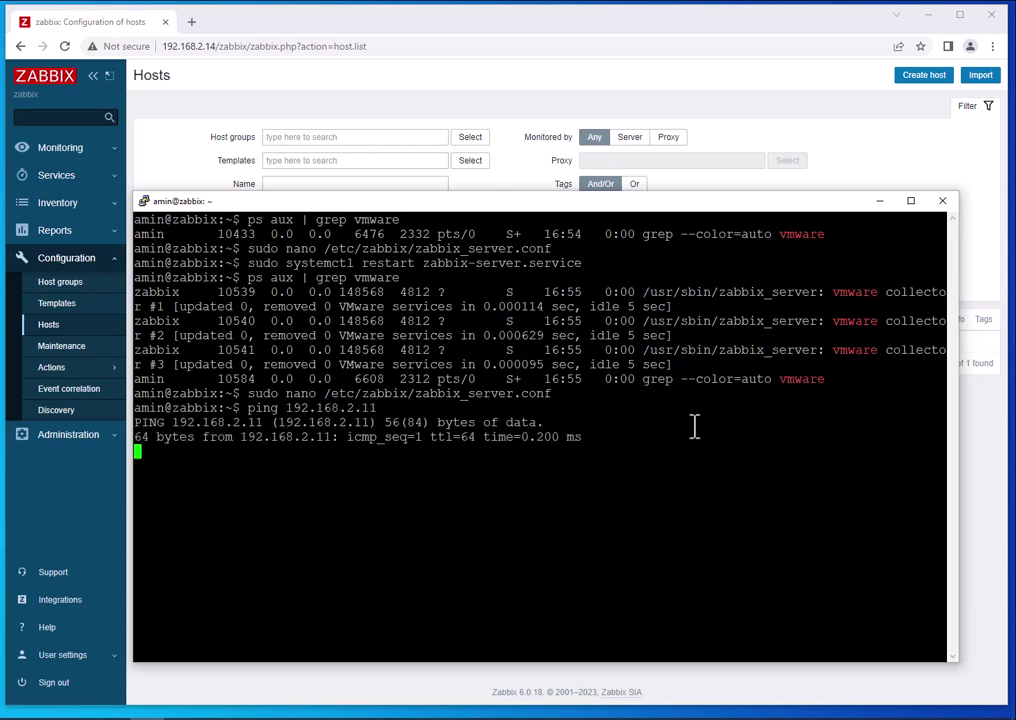
{"action": "key", "text": "ctrl+c"}
{"action": "left_click", "coordinate": [879, 201]}
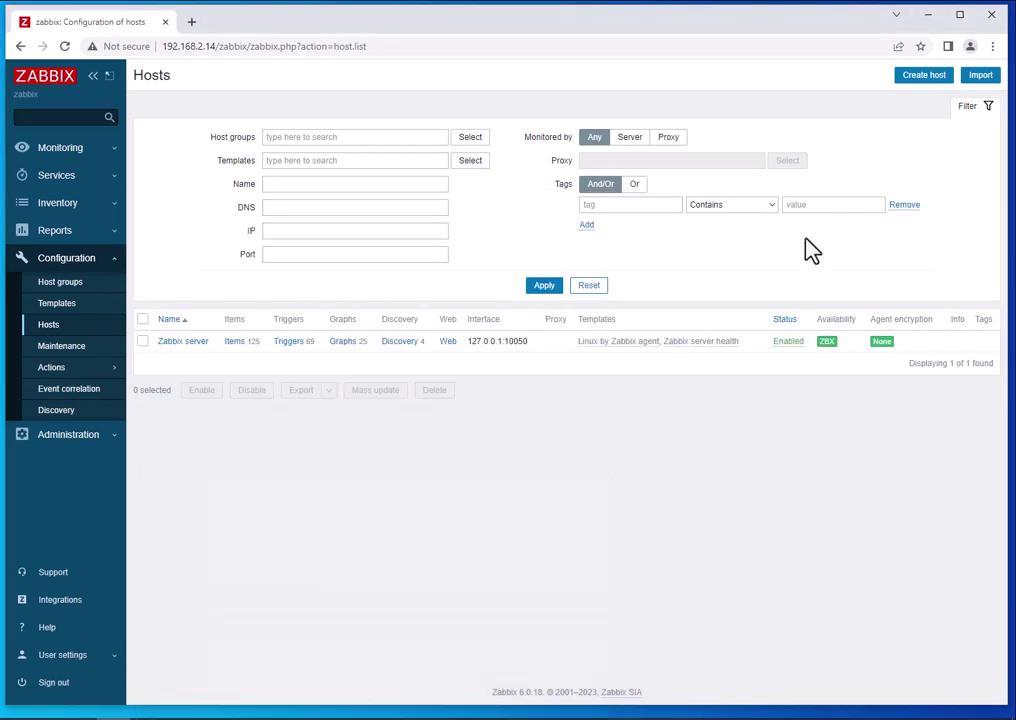
Start creating a new host named DL360pG8 from Configuration > Hosts.
{"action": "left_click", "coordinate": [49, 266]}
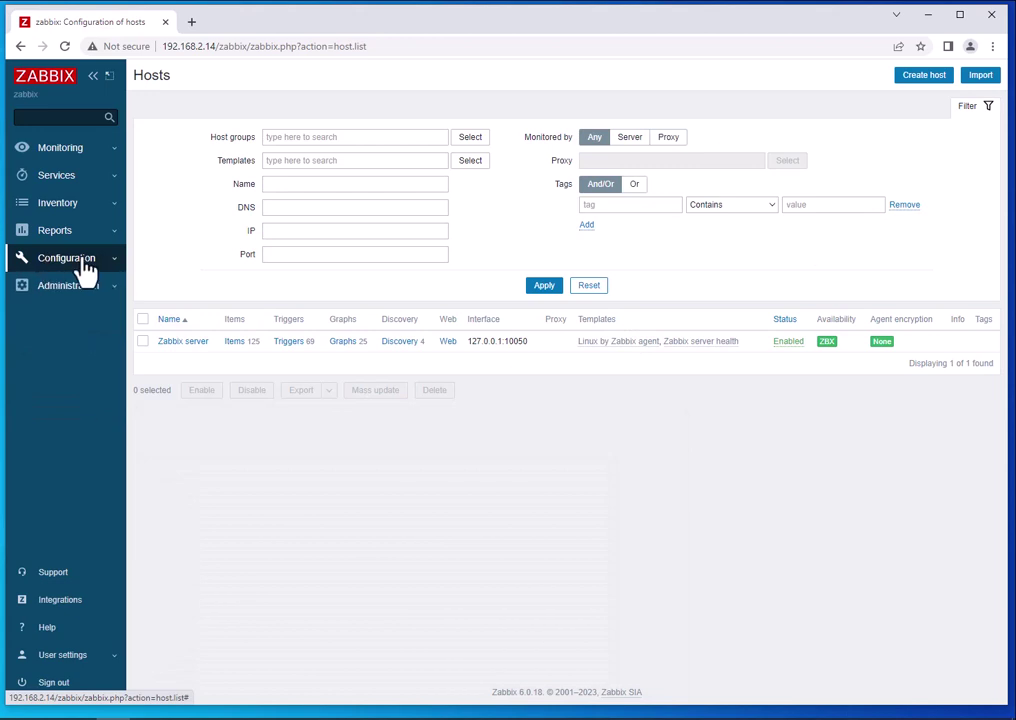
{"action": "left_click", "coordinate": [54, 264]}
{"action": "left_click", "coordinate": [50, 336]}
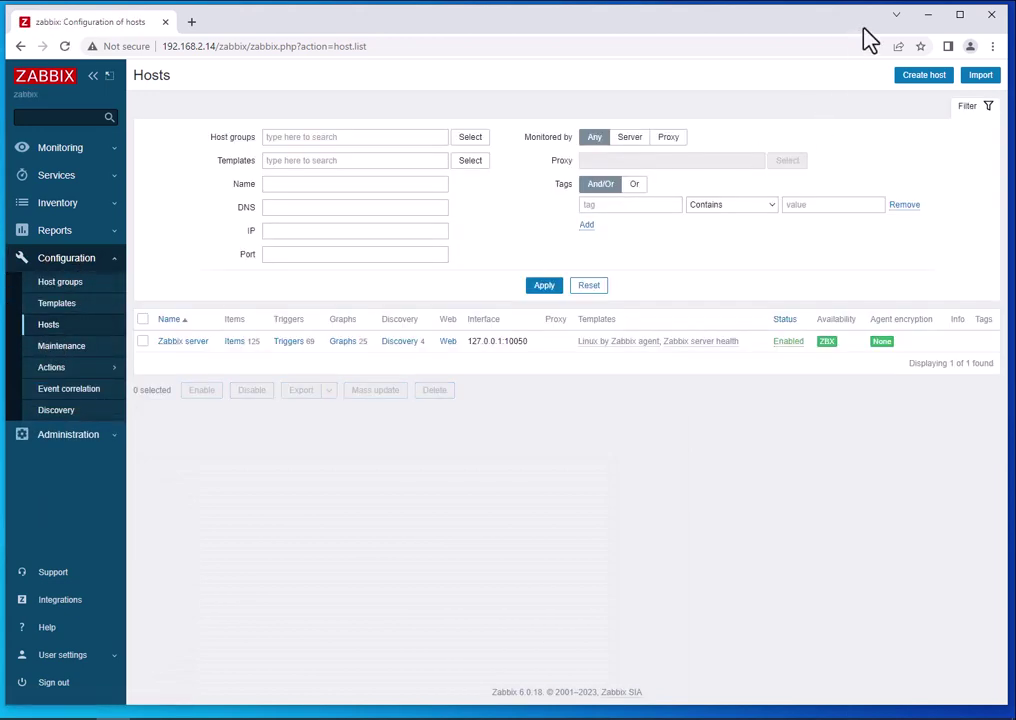
{"action": "left_click", "coordinate": [914, 80]}
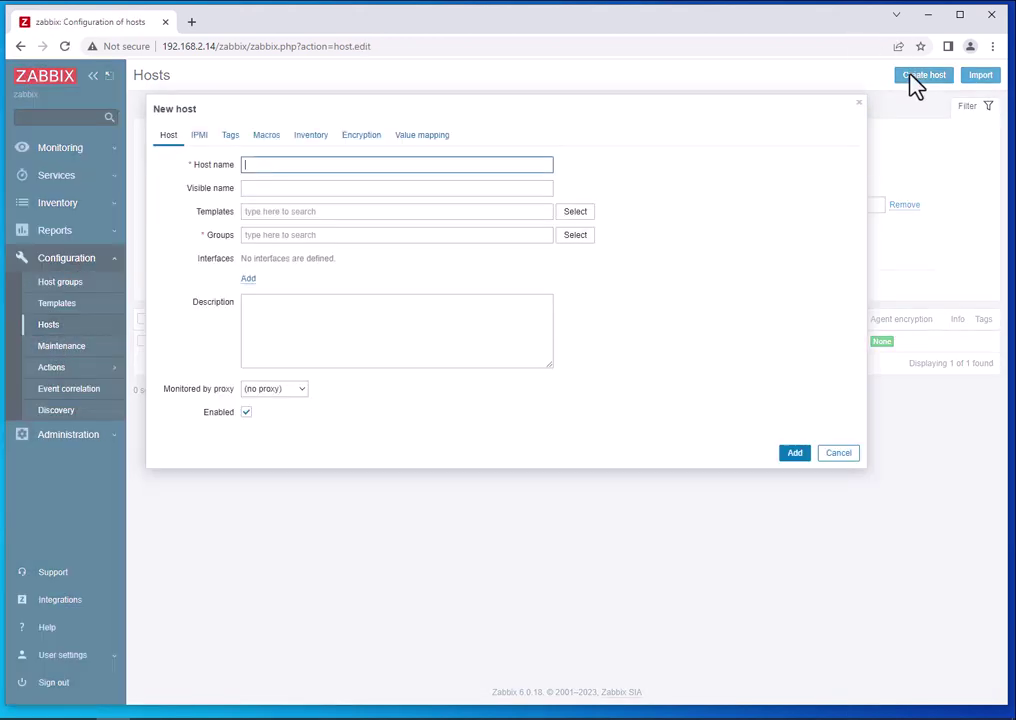
{"action": "left_click", "coordinate": [263, 170]}
{"action": "type", "text": "DL"}
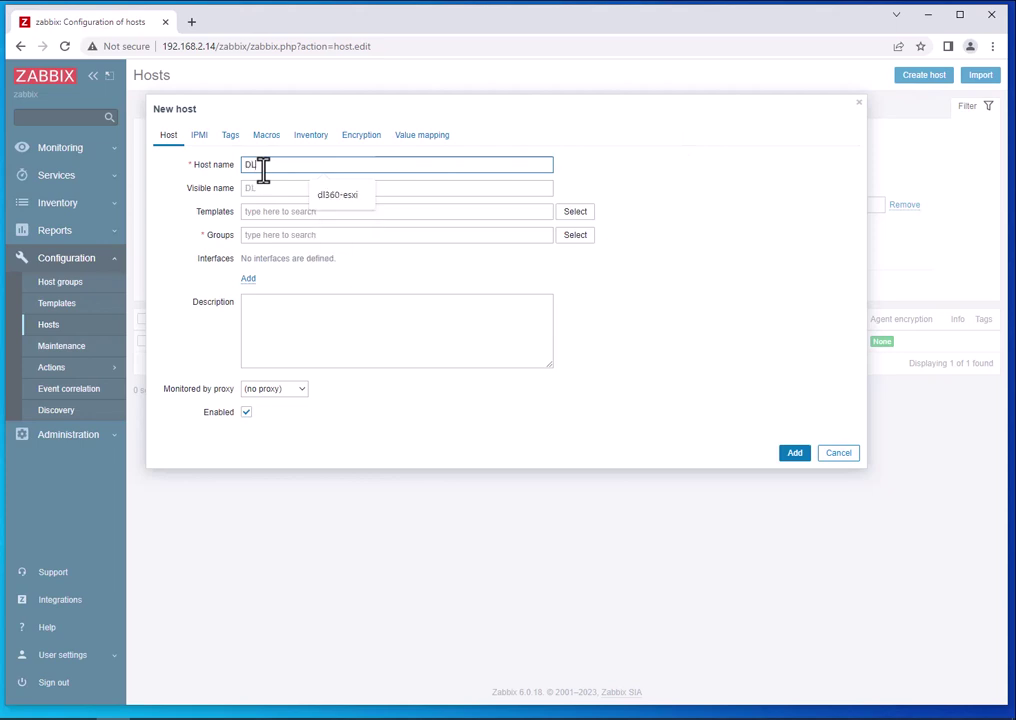
{"action": "type", "text": "360pG"}
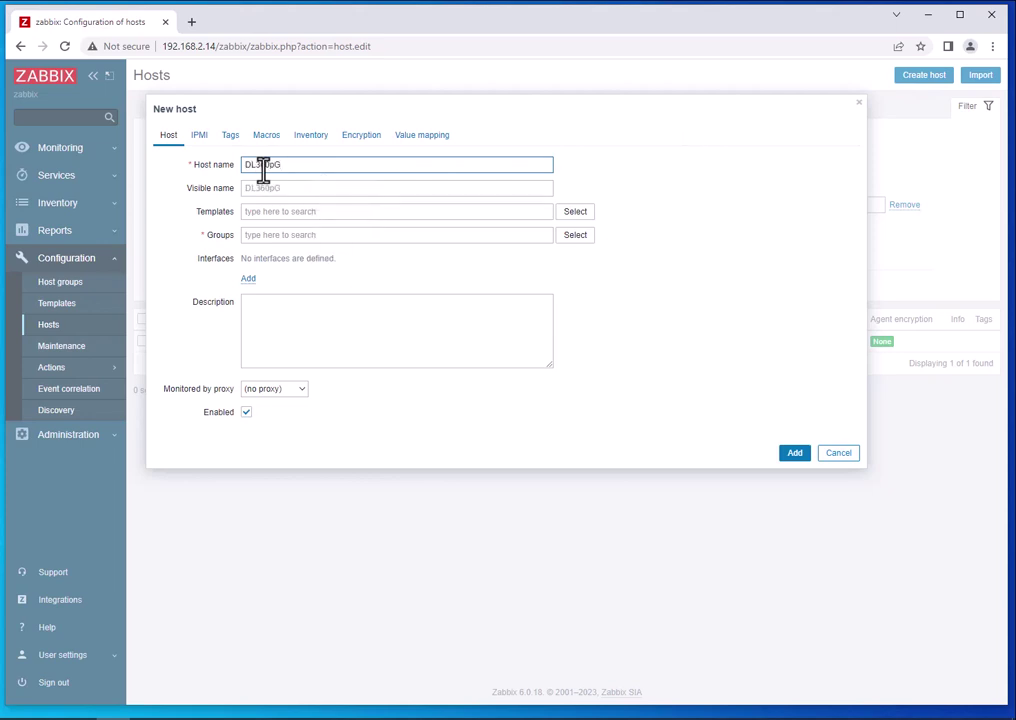
{"action": "type", "text": "8"}
Link the VMware template and place the host in the Hypervisors group.
{"action": "left_click", "coordinate": [269, 213]}
{"action": "type", "text": "vm"}
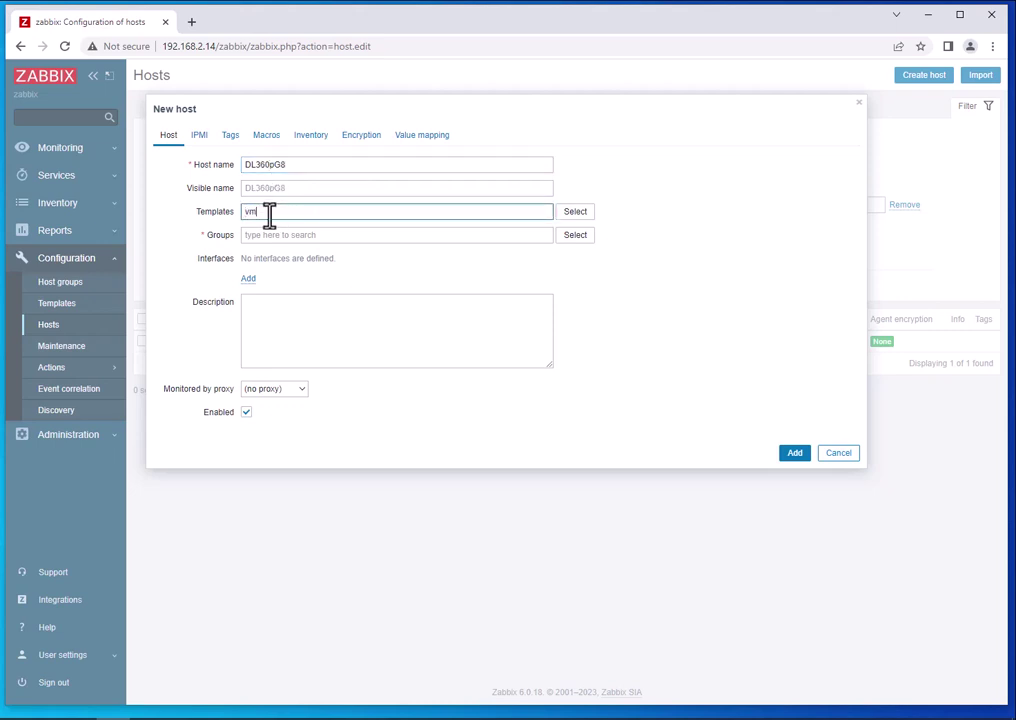
{"action": "type", "text": "wa"}
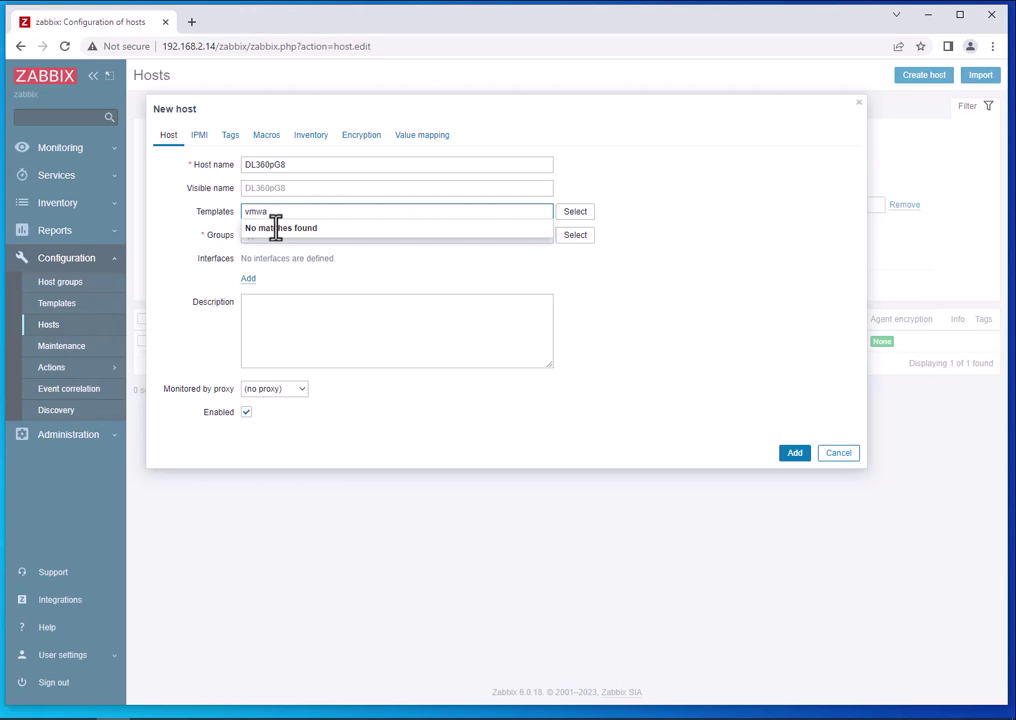
{"action": "left_click", "coordinate": [278, 227]}
{"action": "left_click", "coordinate": [269, 249]}
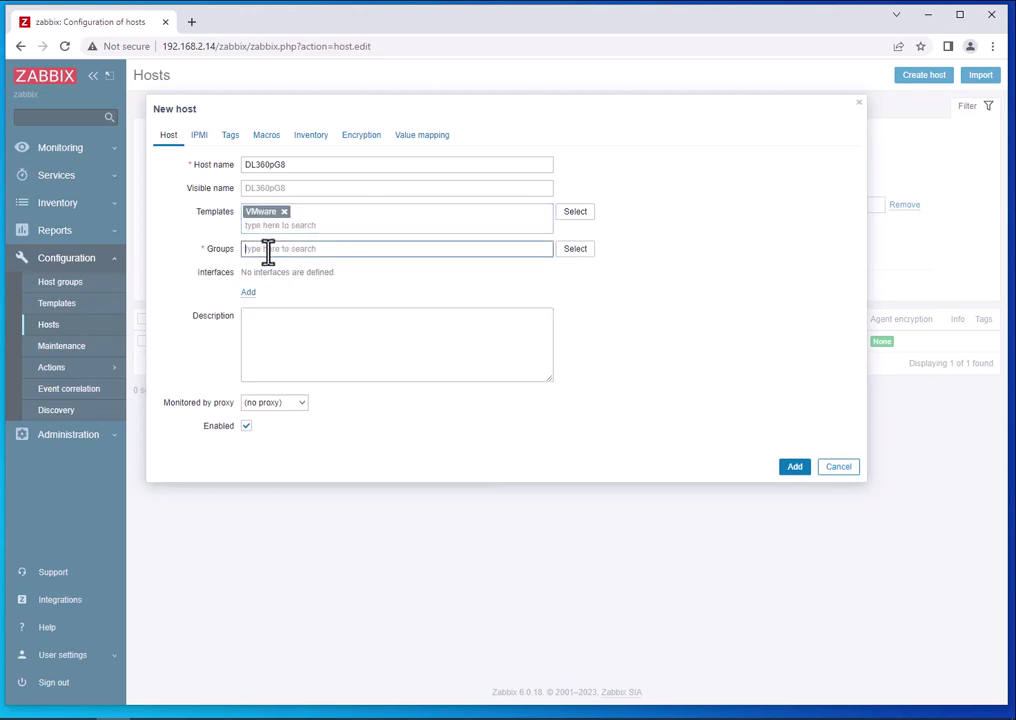
{"action": "type", "text": "hyper"}
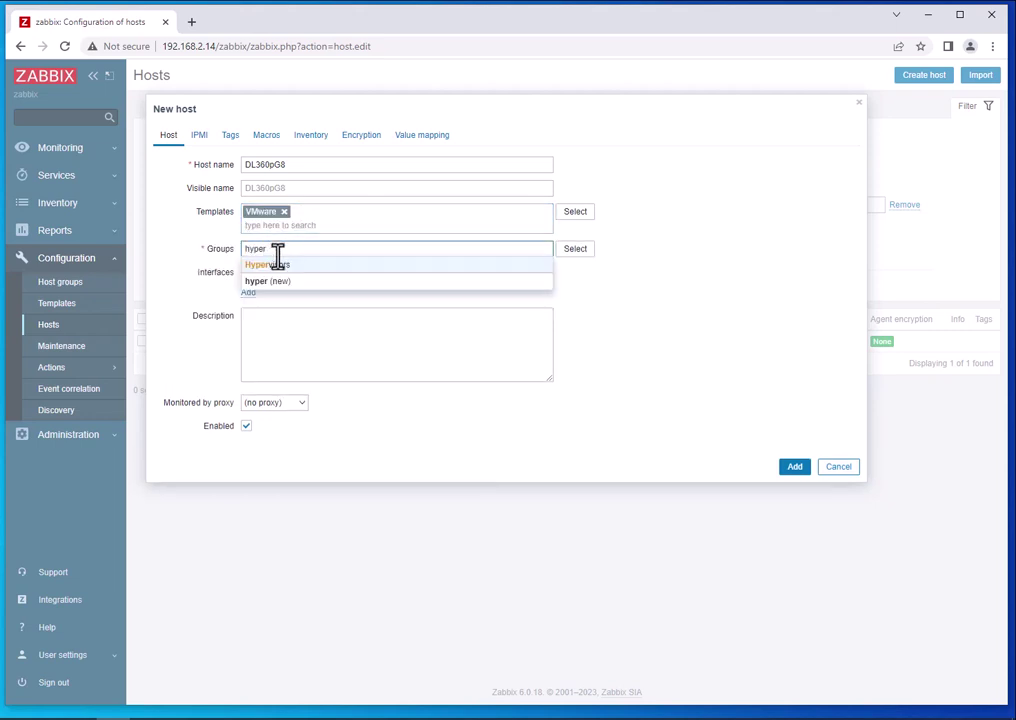
{"action": "left_click", "coordinate": [281, 266]}
Add an agent interface with IP address 192.168.2.11.
{"action": "left_click", "coordinate": [247, 307]}
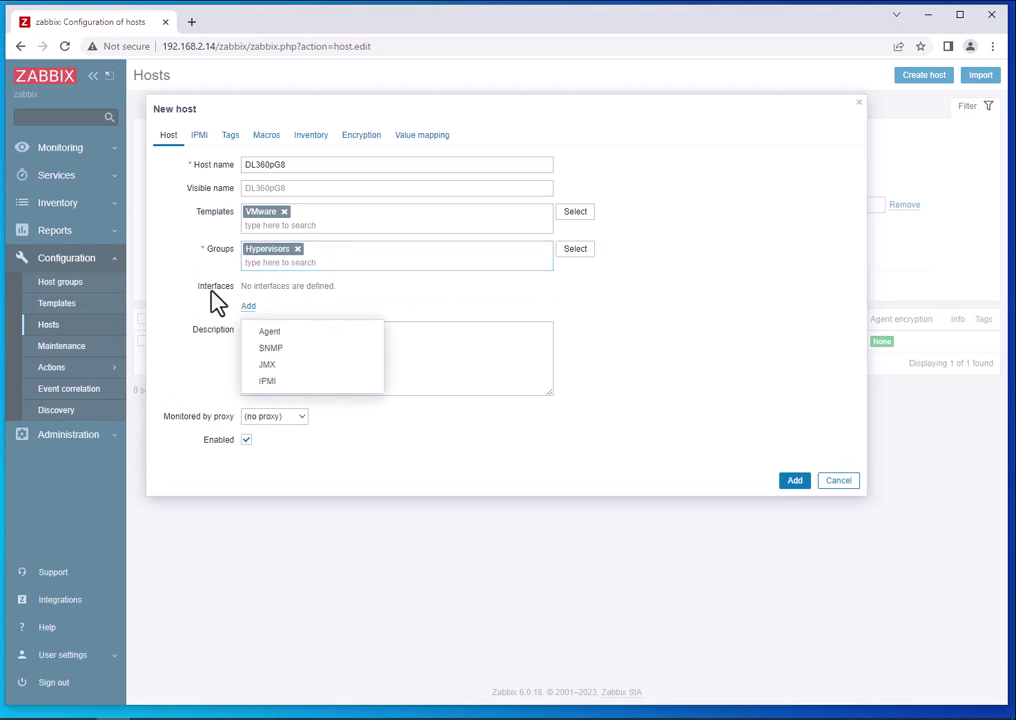
{"action": "left_click", "coordinate": [287, 333]}
{"action": "left_click_drag", "start_coordinate": [316, 305], "coordinate": [236, 300]}
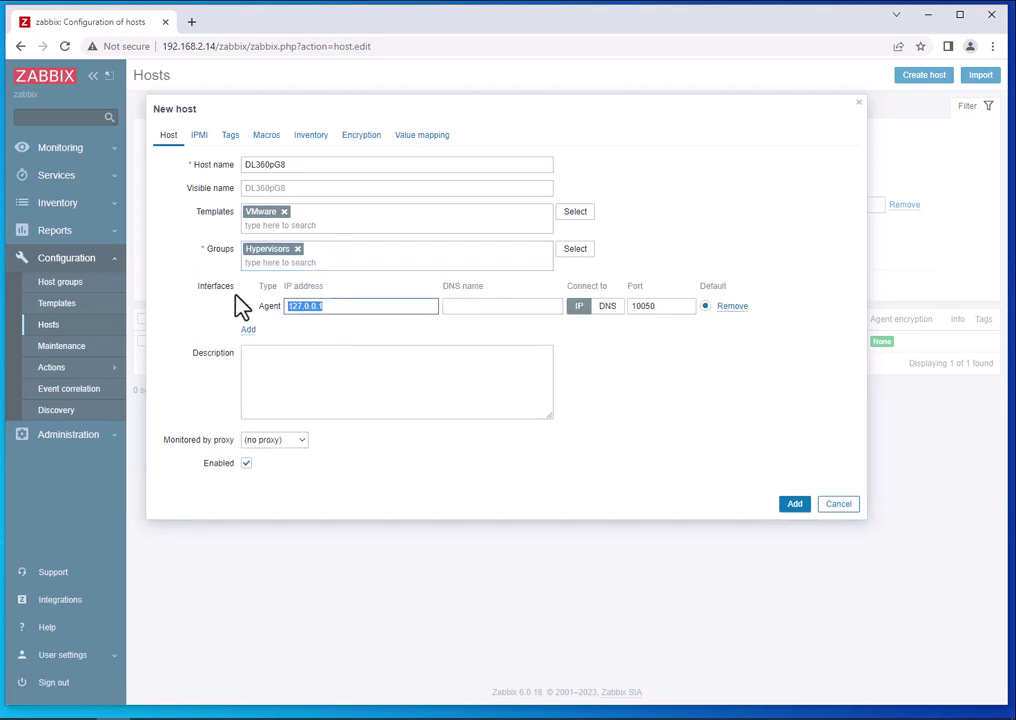
{"action": "type", "text": "192.168.2.11"}
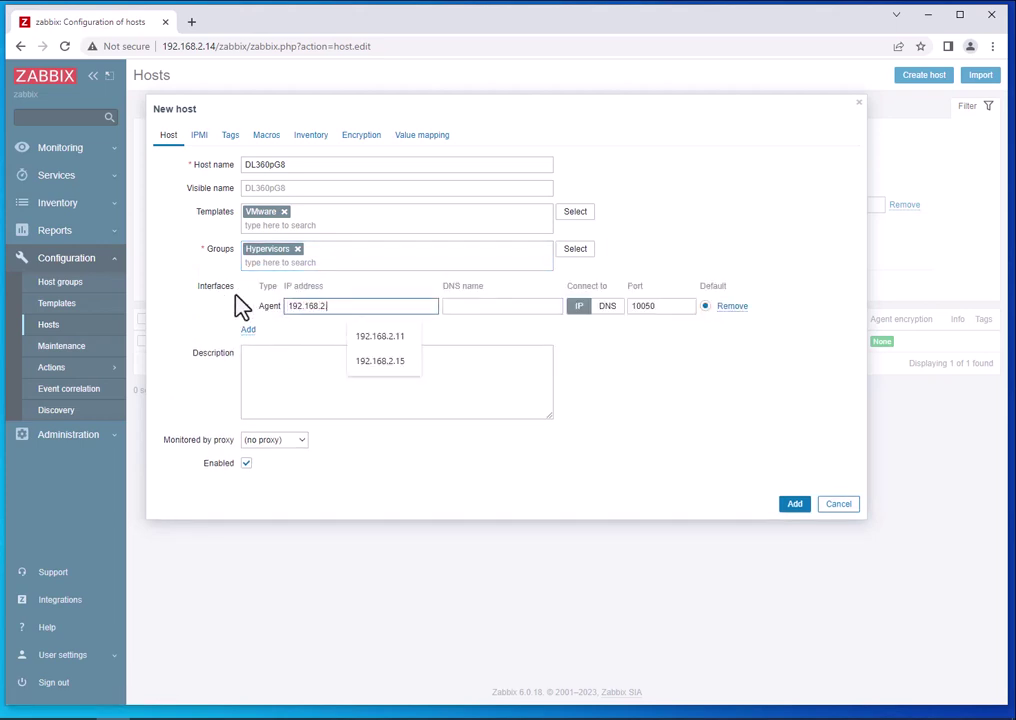
{"action": "key", "text": "Tab"}
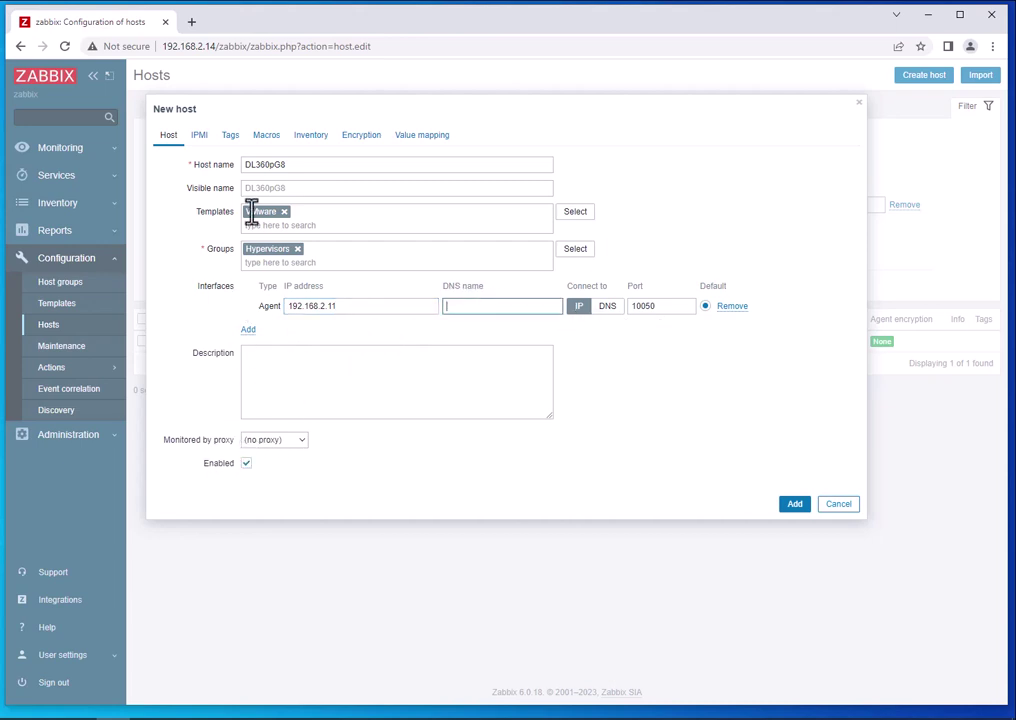
Create three macro rows and enter {$VMWARE.URL} as the first macro.
{"action": "left_click", "coordinate": [265, 138]}
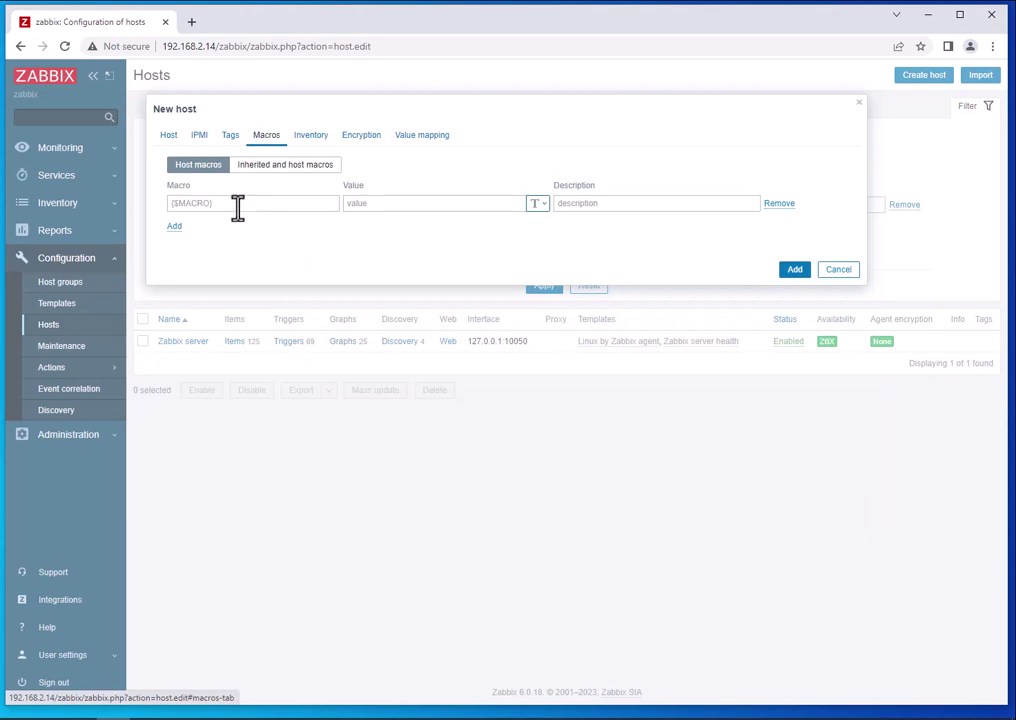
{"action": "left_click", "coordinate": [174, 226]}
{"action": "left_click", "coordinate": [174, 250]}
{"action": "left_click", "coordinate": [240, 204]}
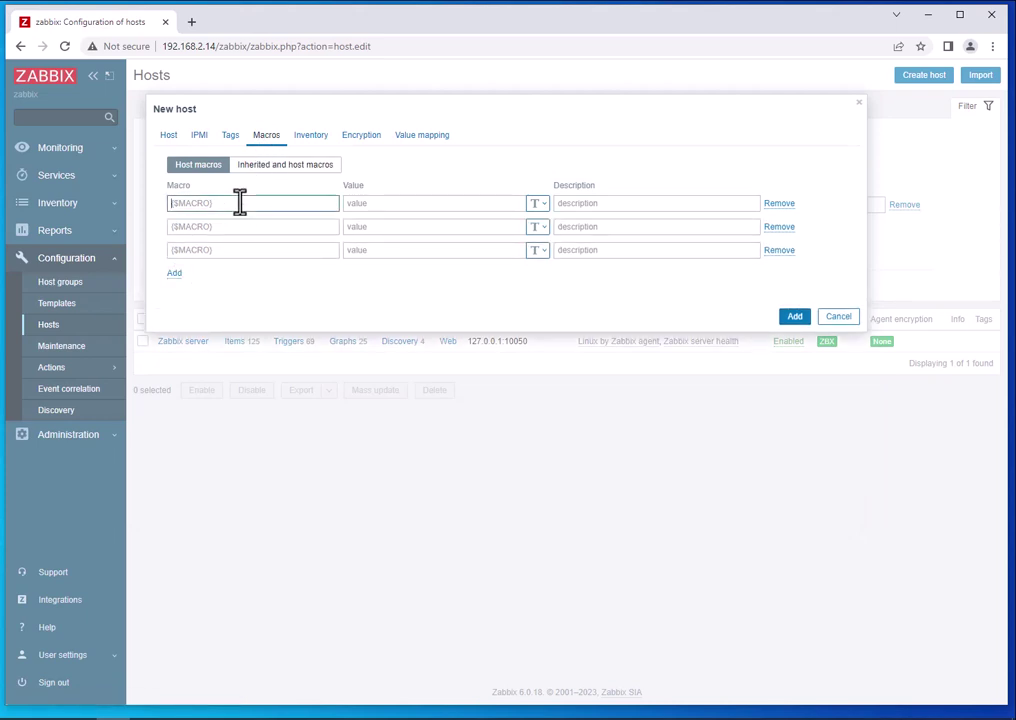
{"action": "type", "text": "{"}
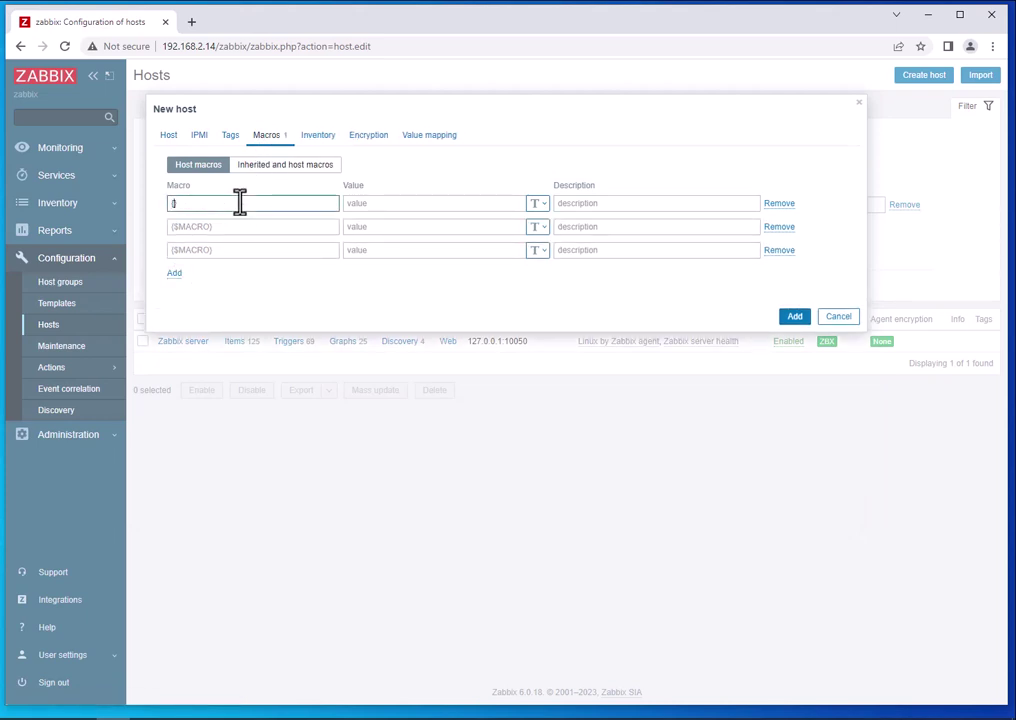
{"action": "type", "text": "$VMWARE.URL"}
Fill the second and third macros as {$VMWARE.USERNAME} and {$VMWARE.PASSWORD}.
{"action": "left_click_drag", "start_coordinate": [240, 203], "coordinate": [143, 199]}
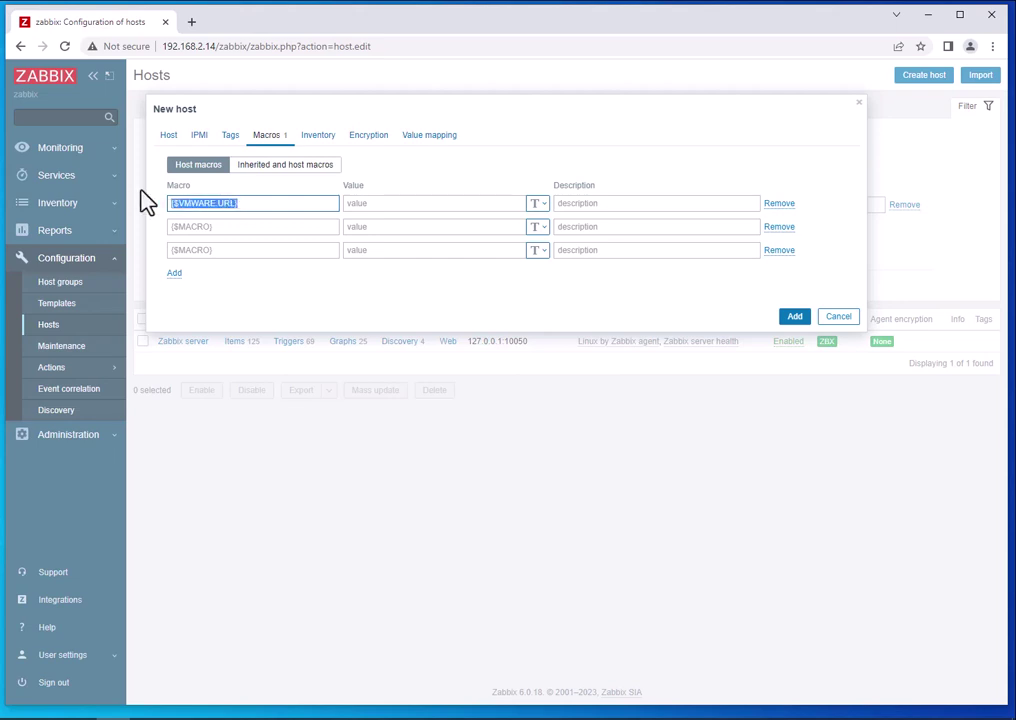
{"action": "left_click", "coordinate": [239, 228]}
{"action": "key", "text": "ctrl+v"}
{"action": "left_click", "coordinate": [245, 249]}
{"action": "key", "text": "ctrl+v"}
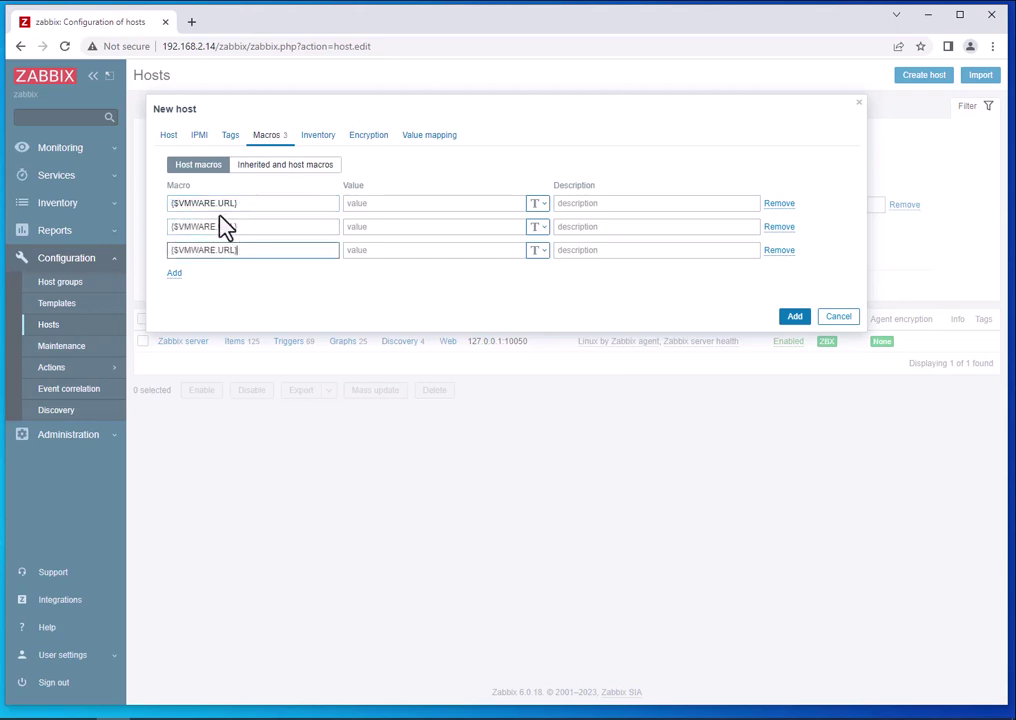
{"action": "double_click", "coordinate": [225, 227]}
{"action": "type", "text": "USERNAME"}
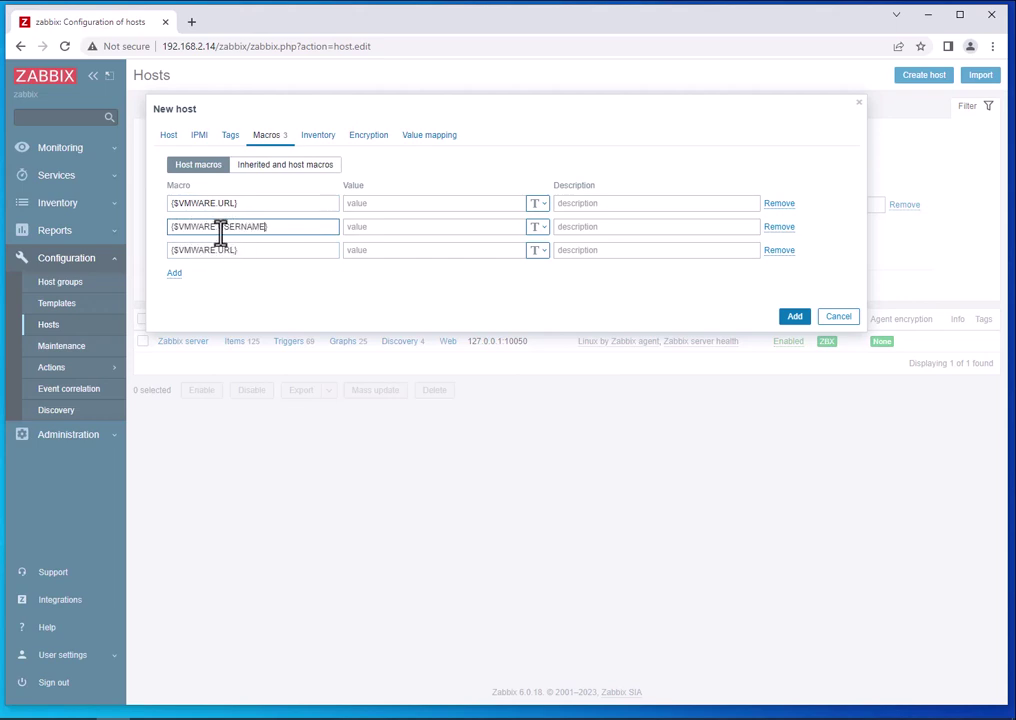
{"action": "double_click", "coordinate": [222, 250]}
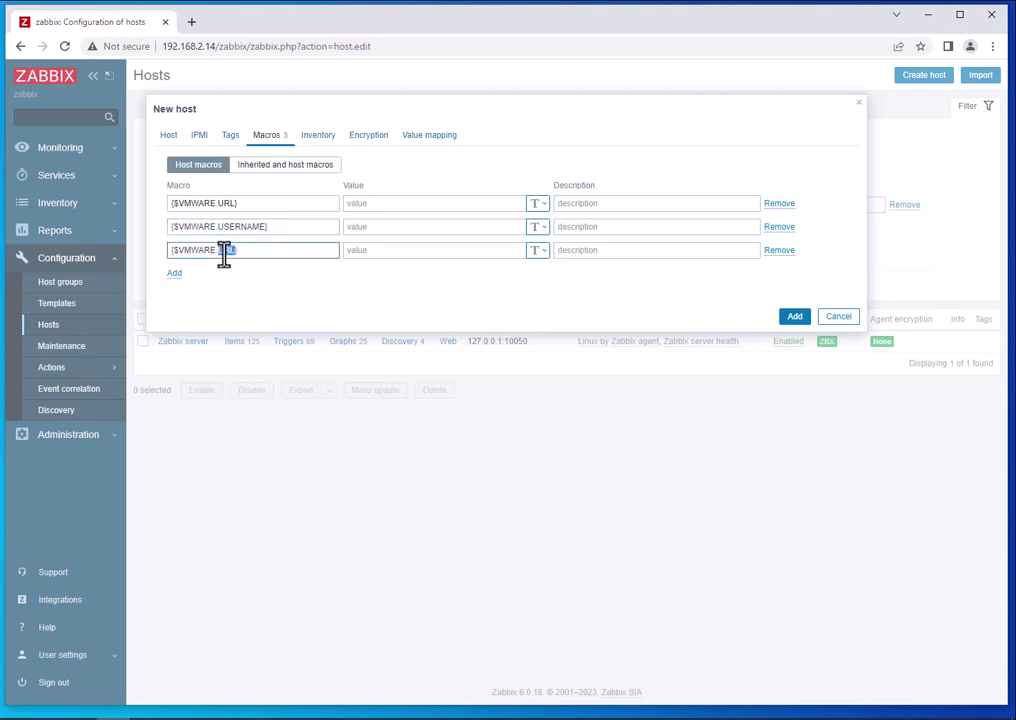
{"action": "type", "text": "PASSWORD"}
{"action": "left_click", "coordinate": [365, 204]}
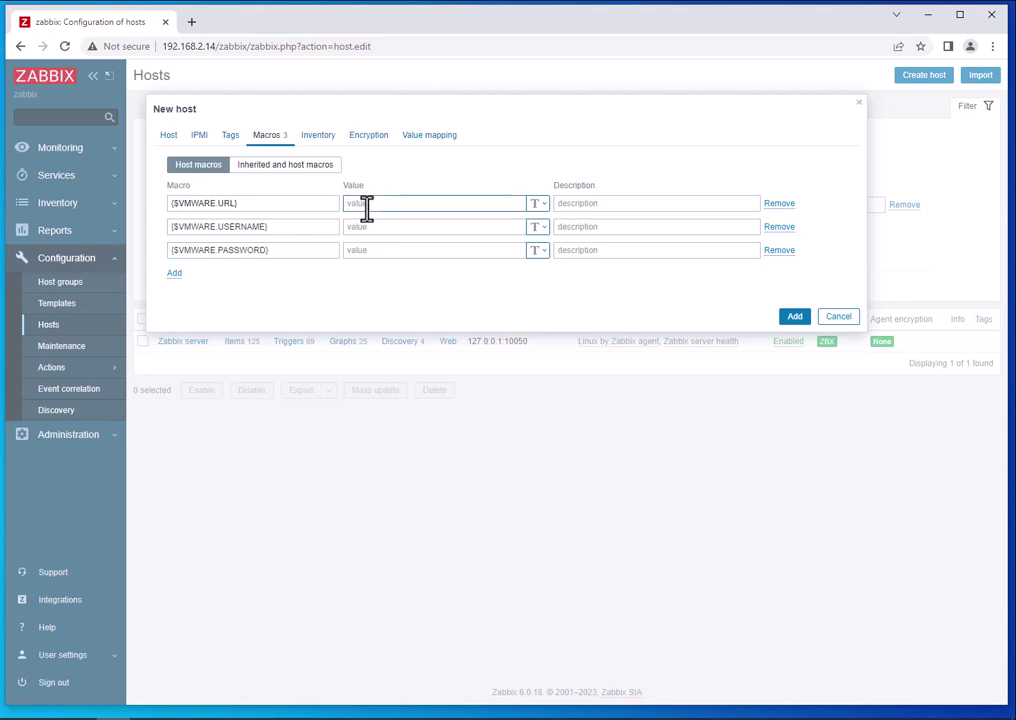
{"action": "type", "text": "https://192.168.2.11/sdk"}
{"action": "left_click", "coordinate": [443, 226]}
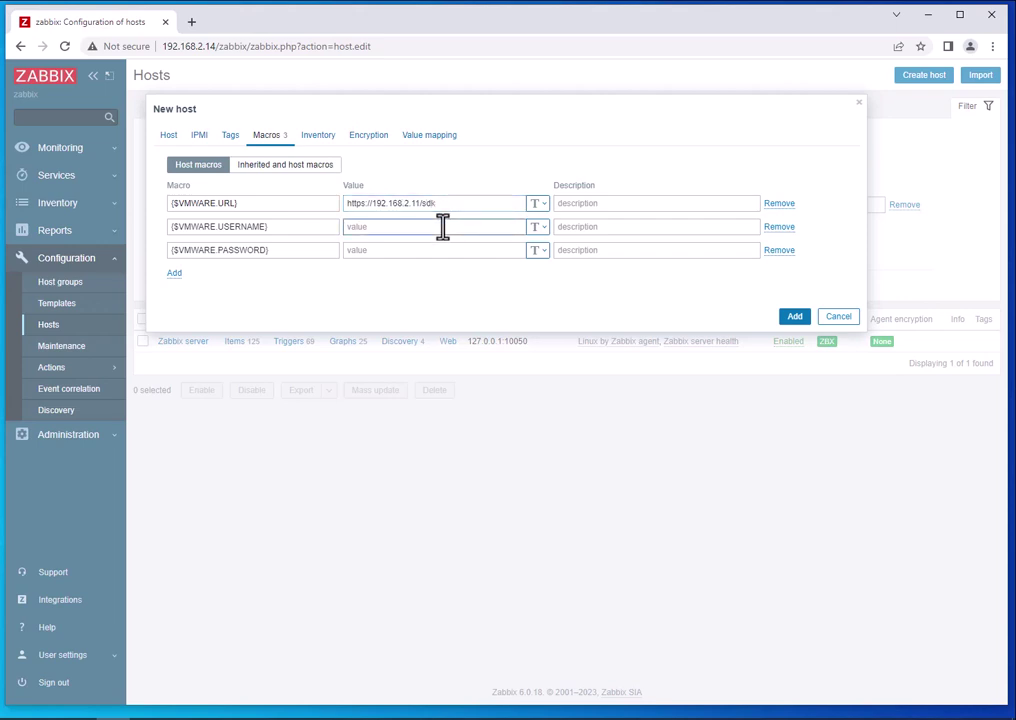
{"action": "type", "text": "root"}
{"action": "key", "text": "Tab"}
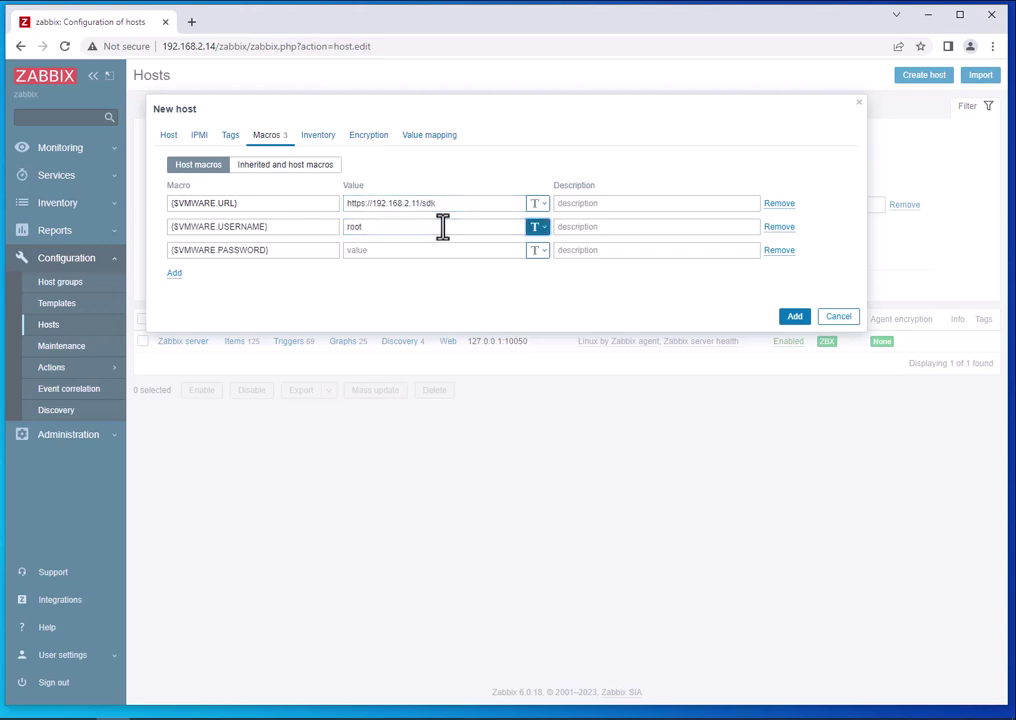
Enter the account password as Secret text and add host DL360pG8.
{"action": "left_click", "coordinate": [403, 250]}
{"action": "type", "text": "P"}
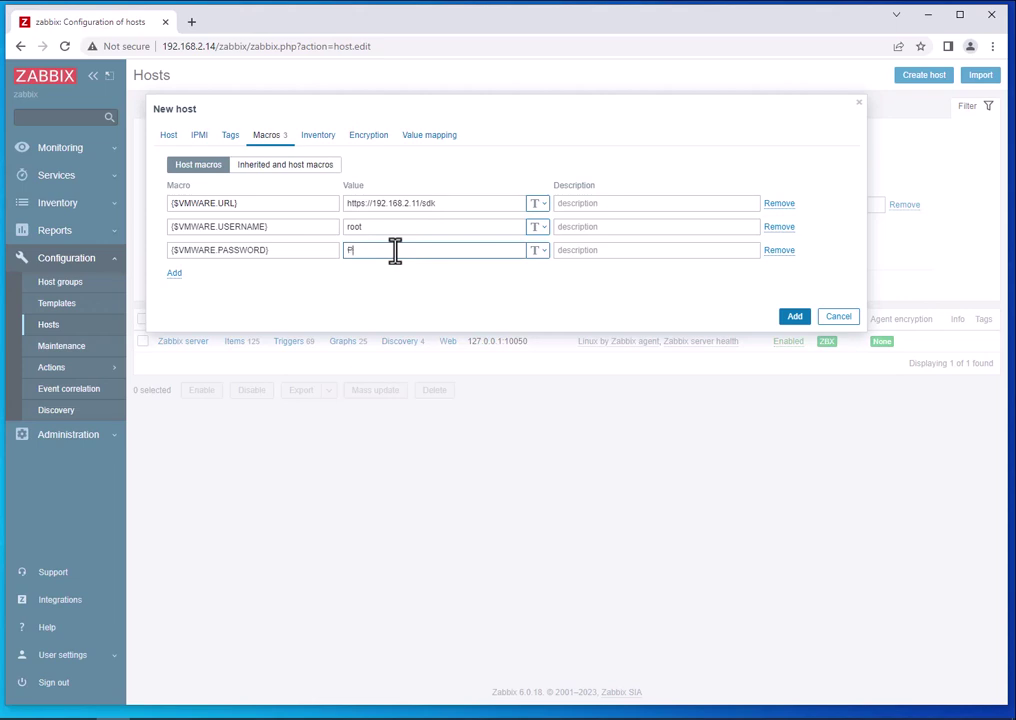
{"action": "type", "text": "@ssw0rd"}
{"action": "left_click", "coordinate": [538, 251]}
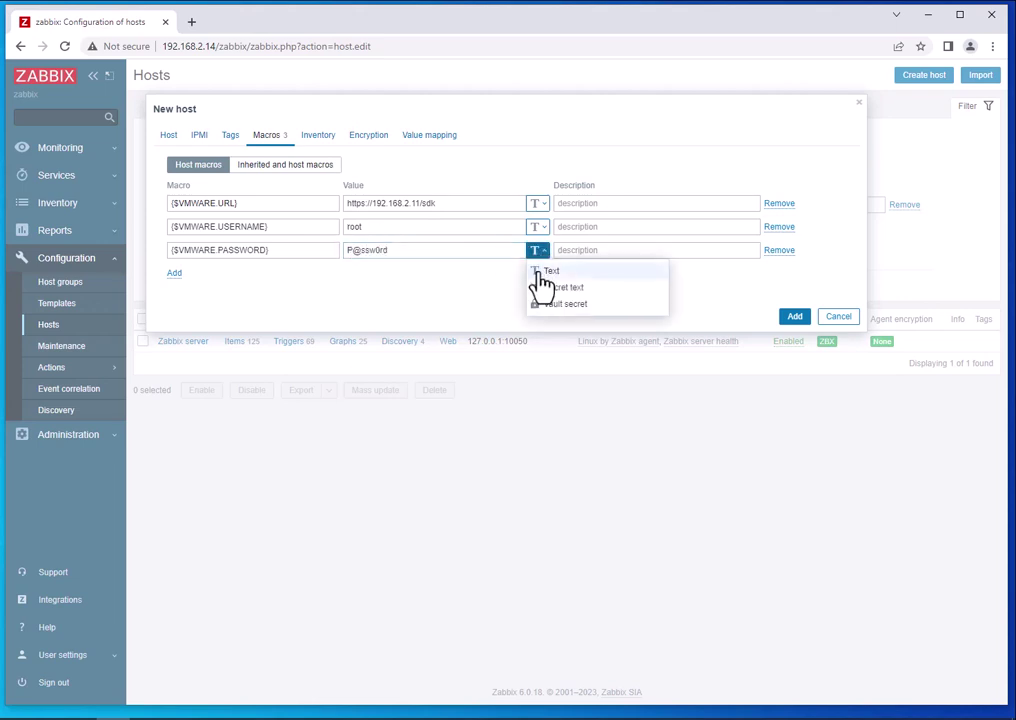
{"action": "left_click", "coordinate": [550, 287]}
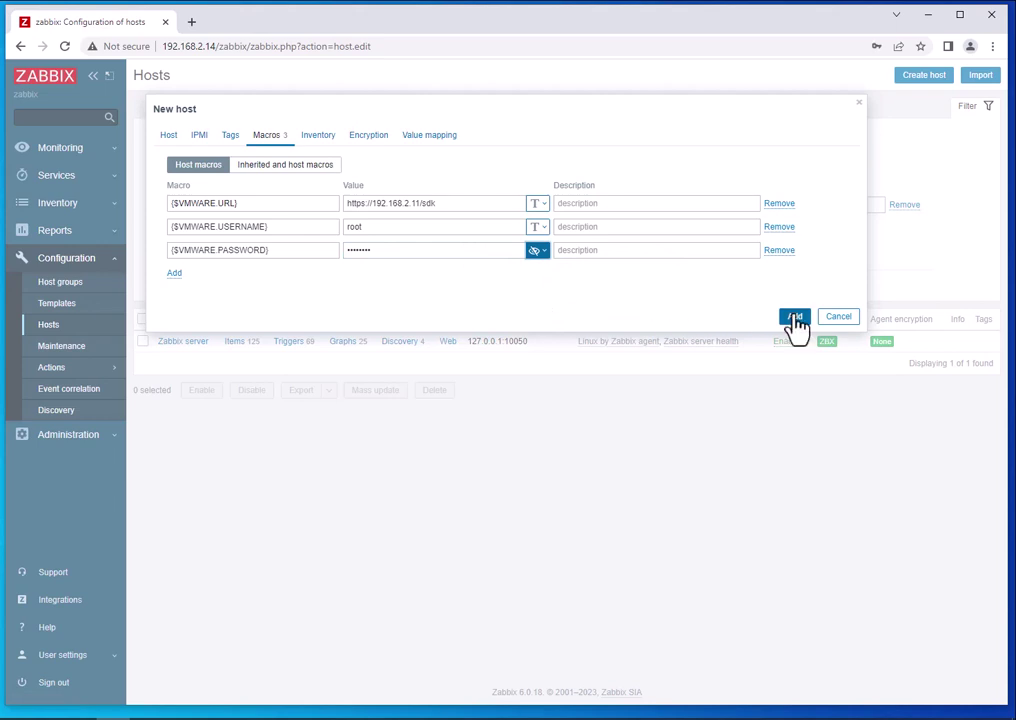
{"action": "left_click", "coordinate": [794, 316]}
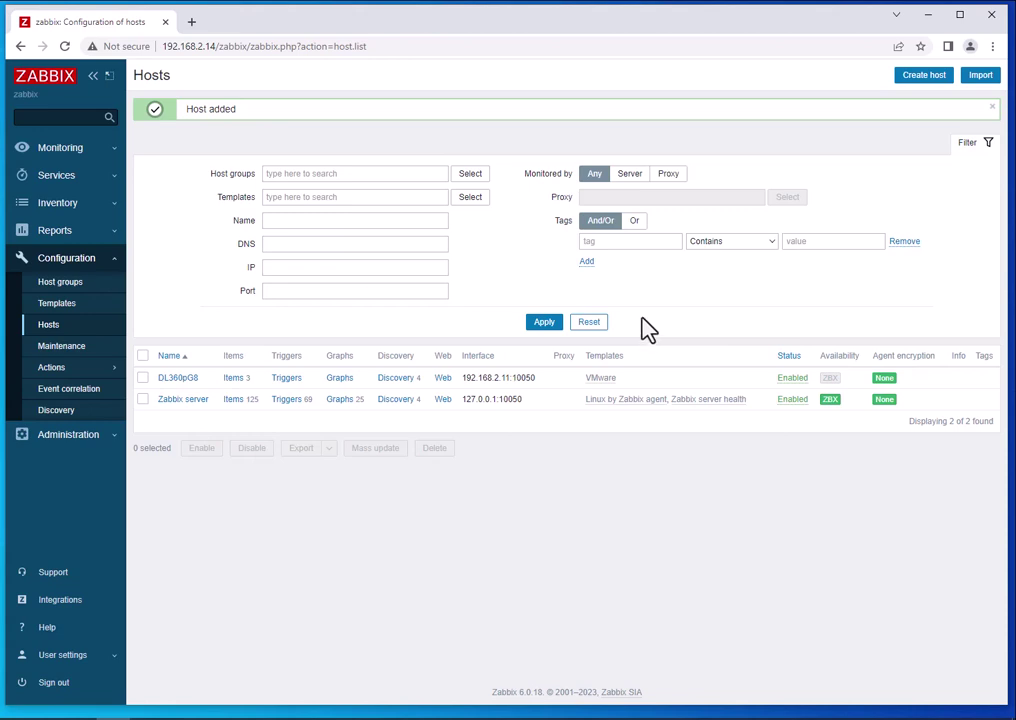
Open Monitoring > Latest data and view the third page of items (101–128).
{"action": "left_click", "coordinate": [62, 150]}
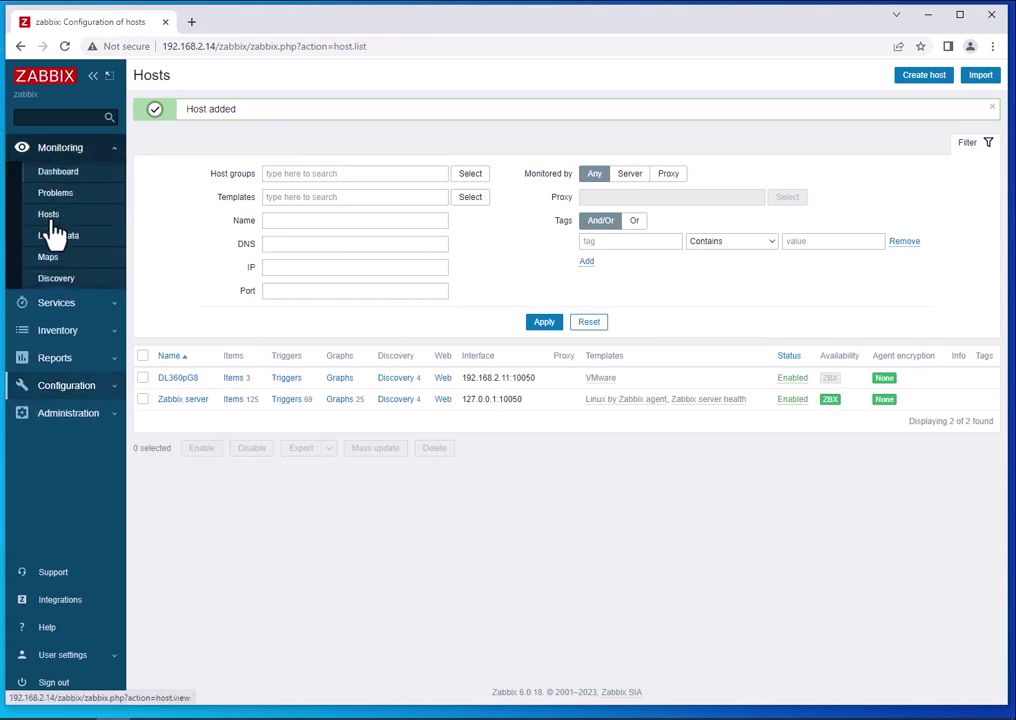
{"action": "left_click", "coordinate": [56, 214]}
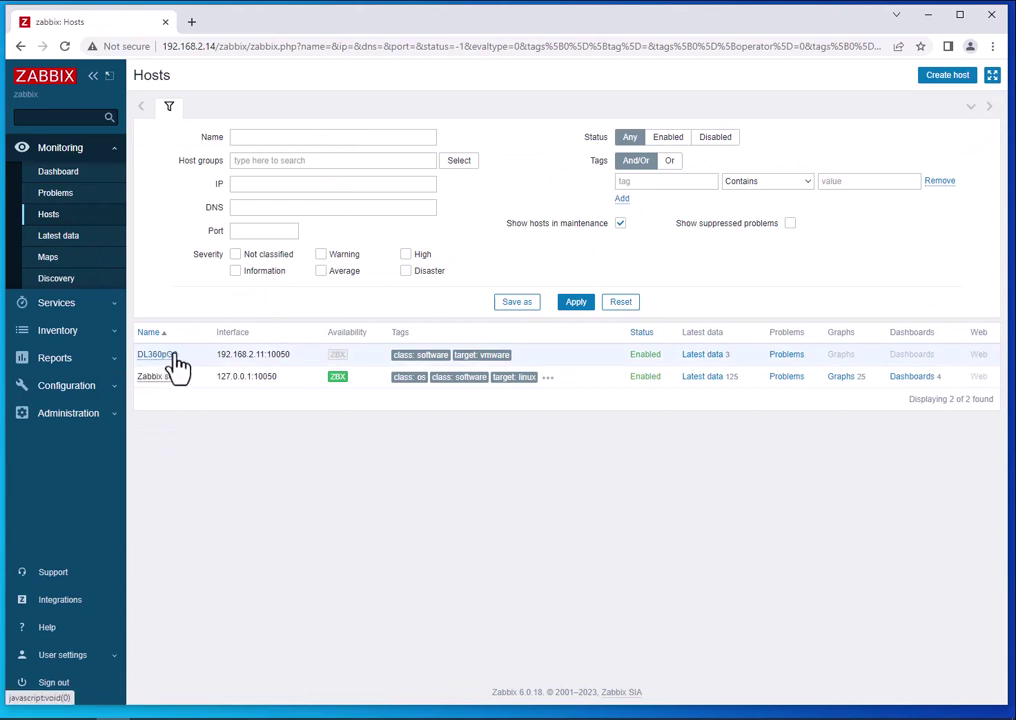
{"action": "left_click", "coordinate": [64, 237]}
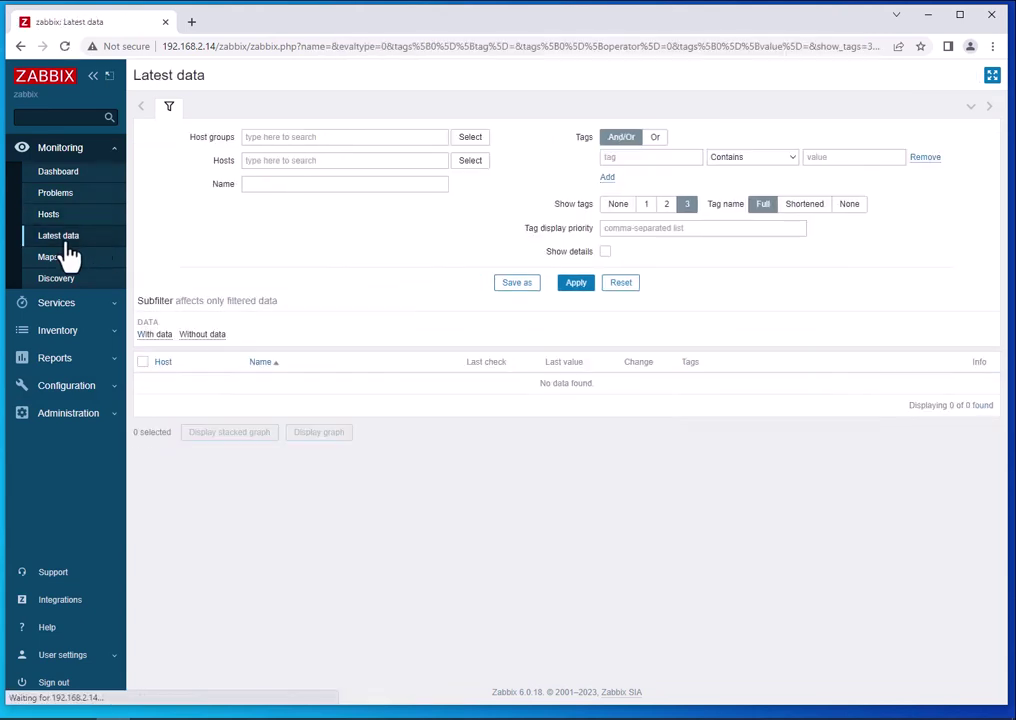
{"action": "left_click", "coordinate": [565, 286]}
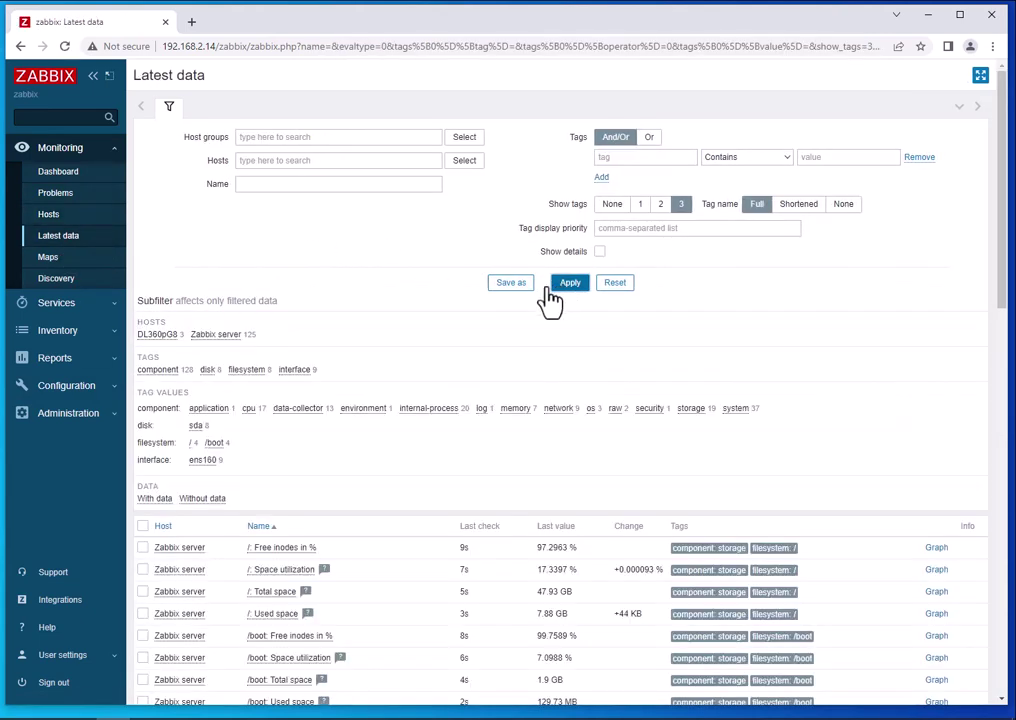
{"action": "scroll", "coordinate": [363, 460], "scroll_direction": "down", "scroll_amount": 15}
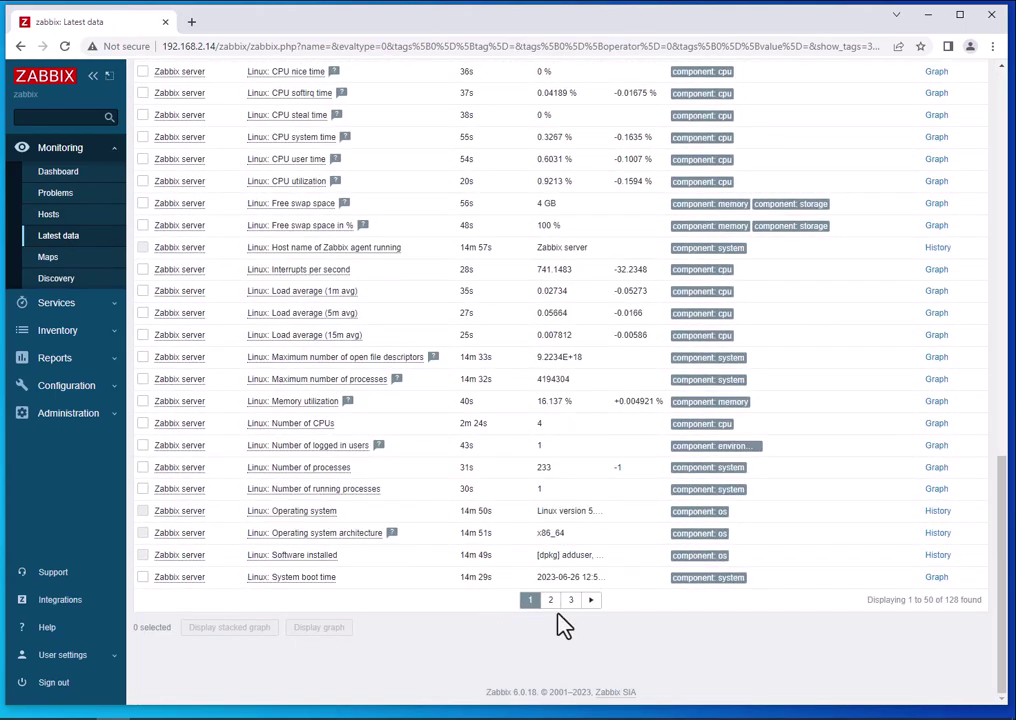
{"action": "left_click", "coordinate": [571, 600]}
{"action": "scroll", "coordinate": [388, 440], "scroll_direction": "down", "scroll_amount": 15}
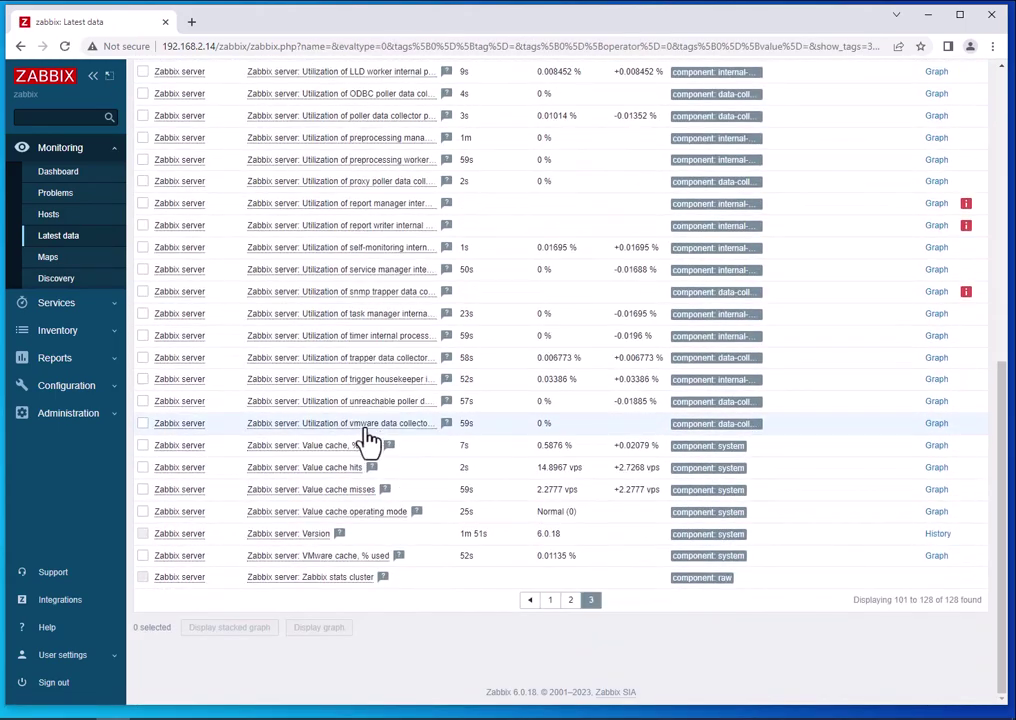
{"action": "scroll", "coordinate": [370, 440], "scroll_direction": "up", "scroll_amount": 15}
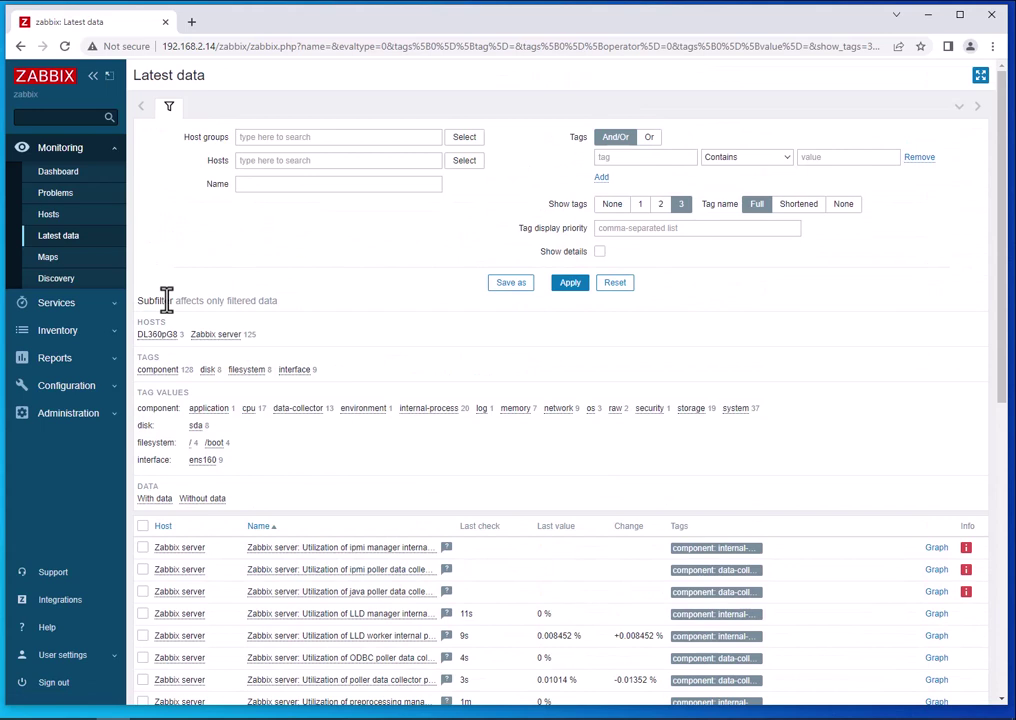
{"action": "left_click", "coordinate": [62, 385]}
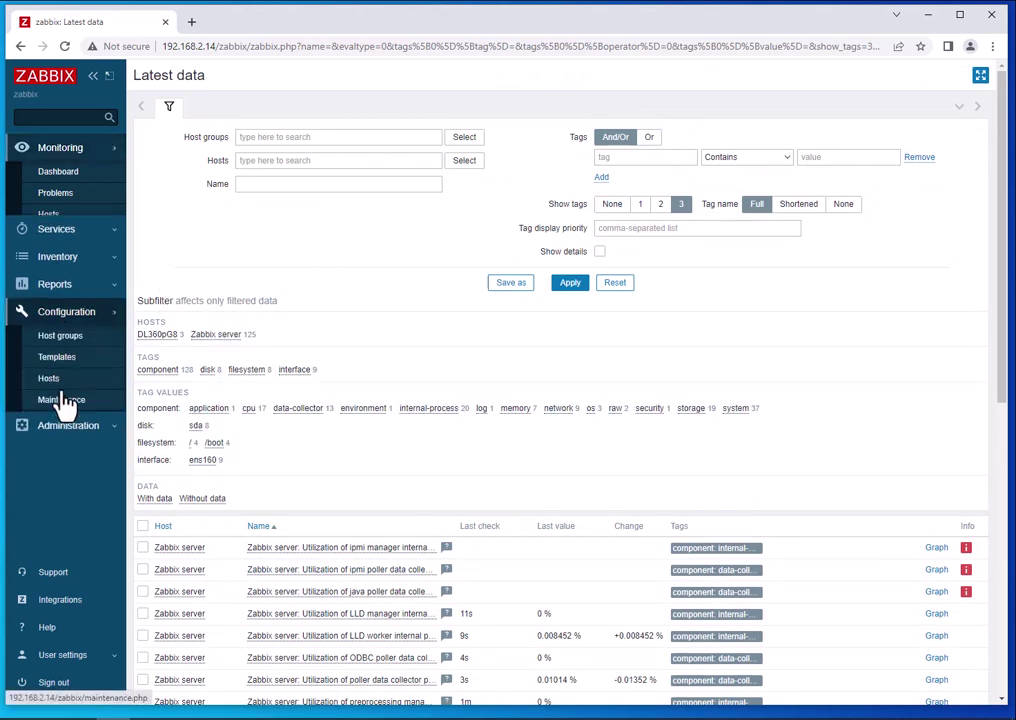
Select all four VMware discovery rules of DL360pG8 and execute them now.
{"action": "left_click", "coordinate": [55, 325]}
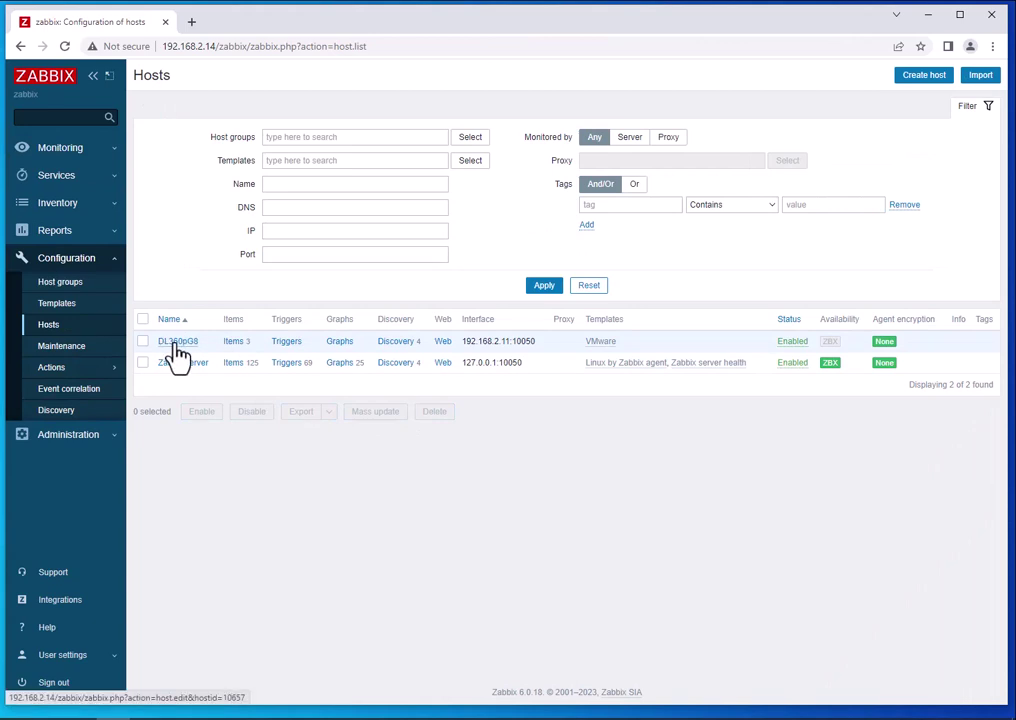
{"action": "left_click", "coordinate": [407, 342]}
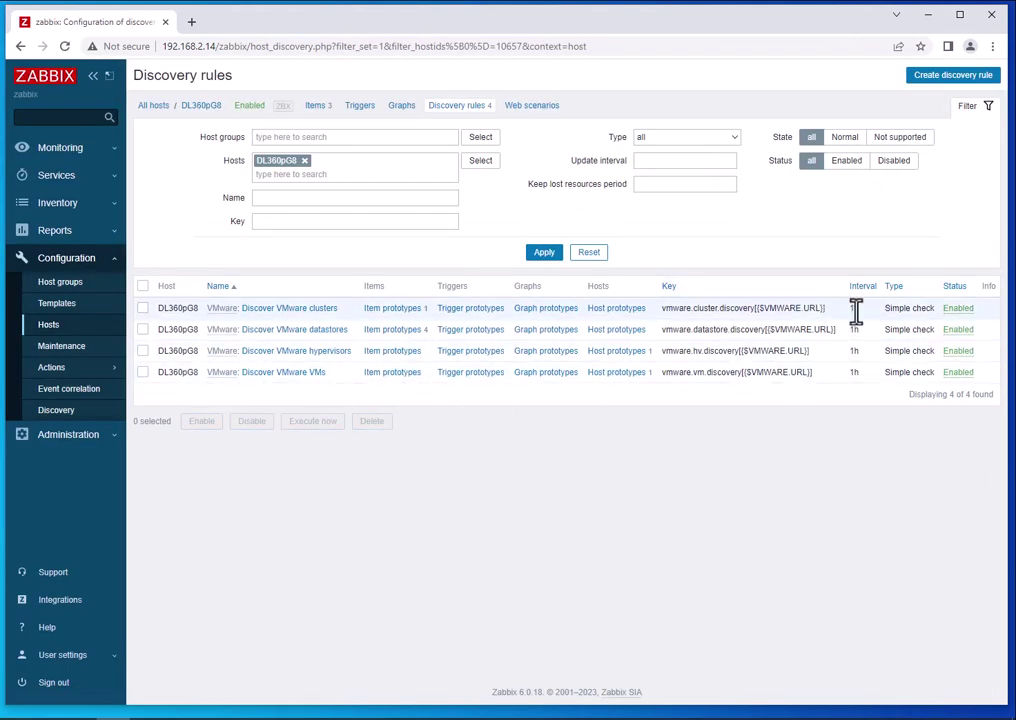
{"action": "left_click", "coordinate": [143, 287]}
{"action": "left_click", "coordinate": [318, 422]}
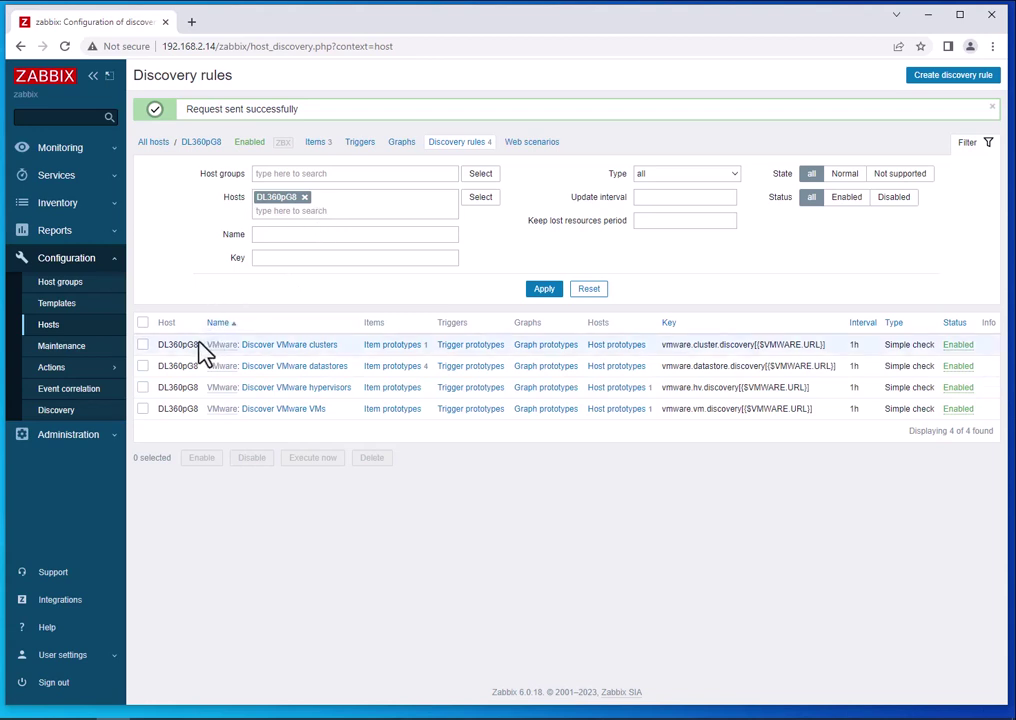
{"action": "left_click", "coordinate": [20, 46]}
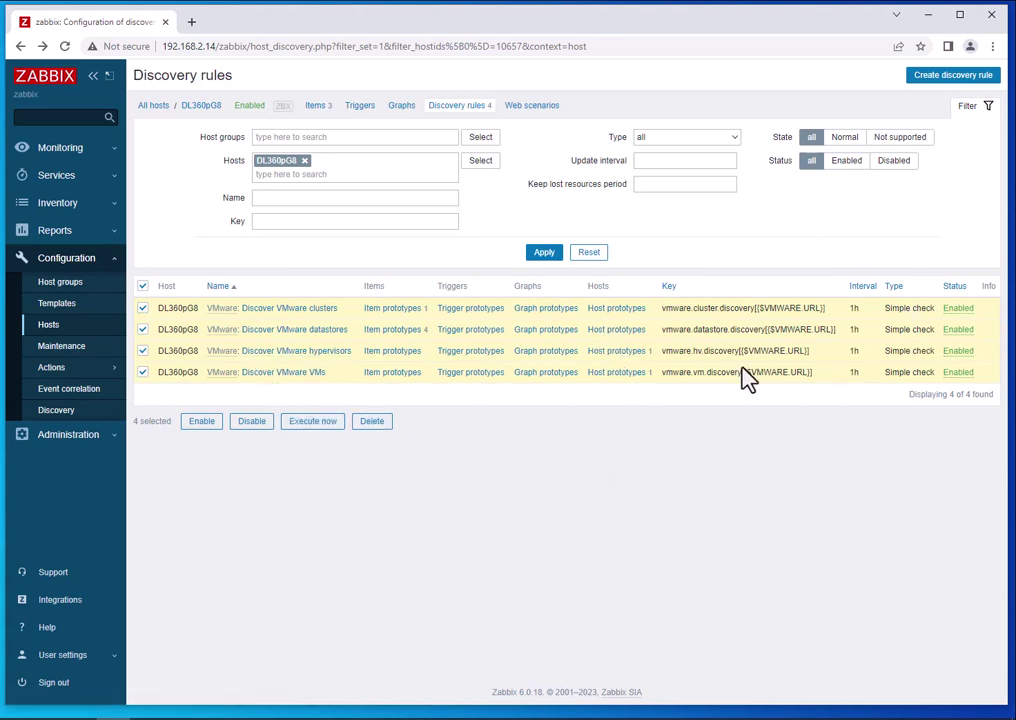
{"action": "left_click", "coordinate": [45, 150]}
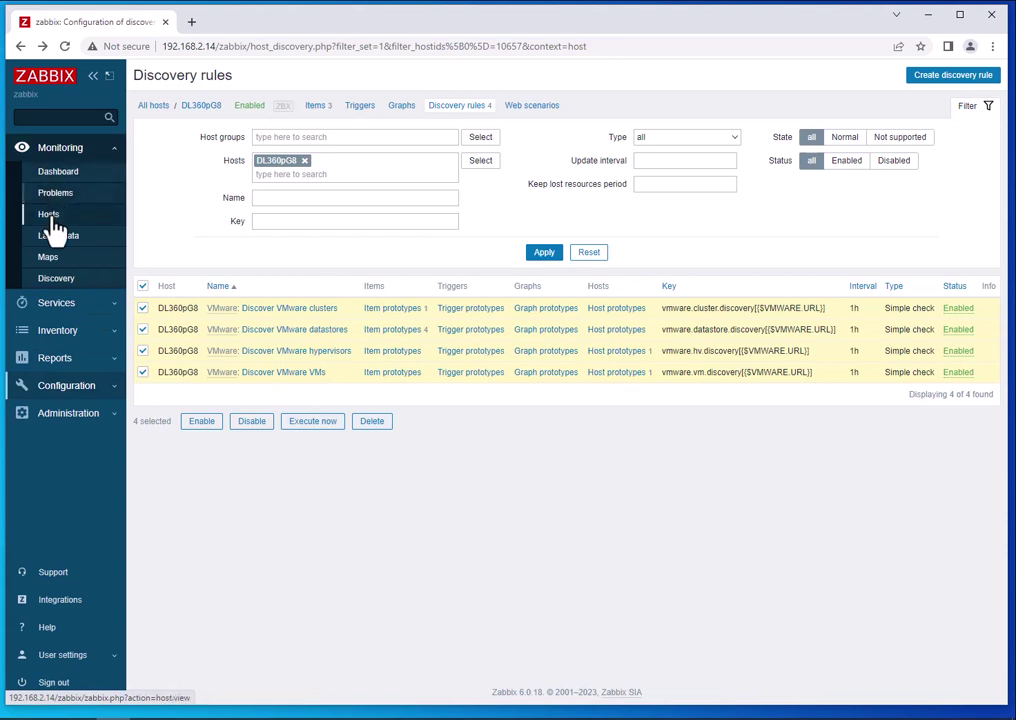
Check the vmware collector processes in PuTTY, then refresh Monitoring > Hosts showing DL360pG8 and Zabbix server.
{"action": "left_click", "coordinate": [52, 218]}
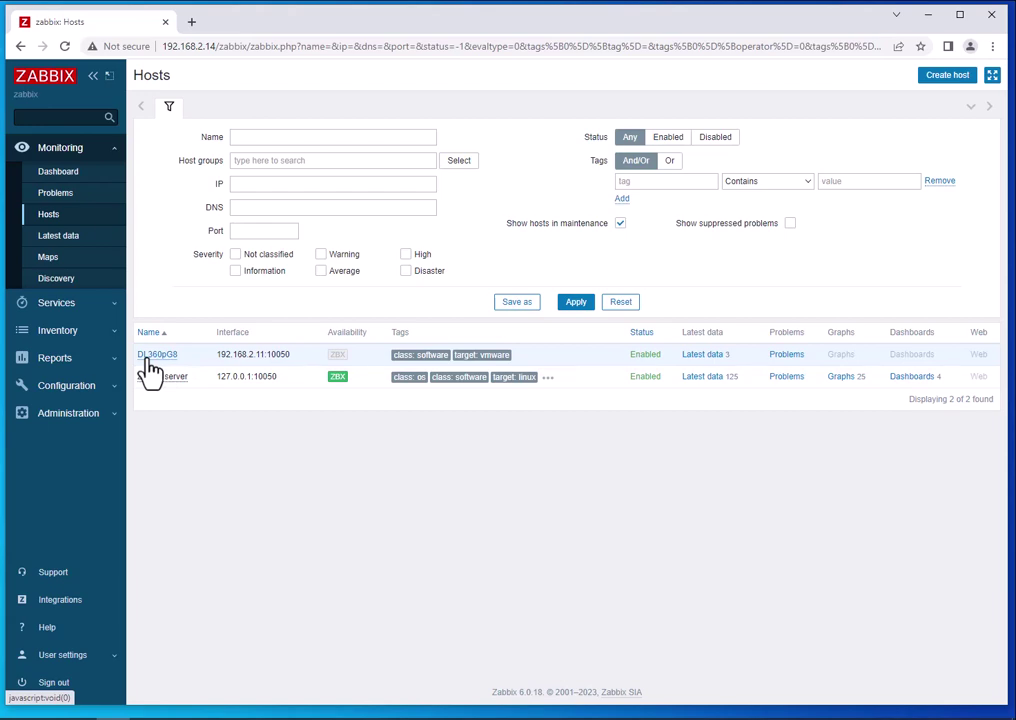
{"action": "left_click", "coordinate": [148, 718]}
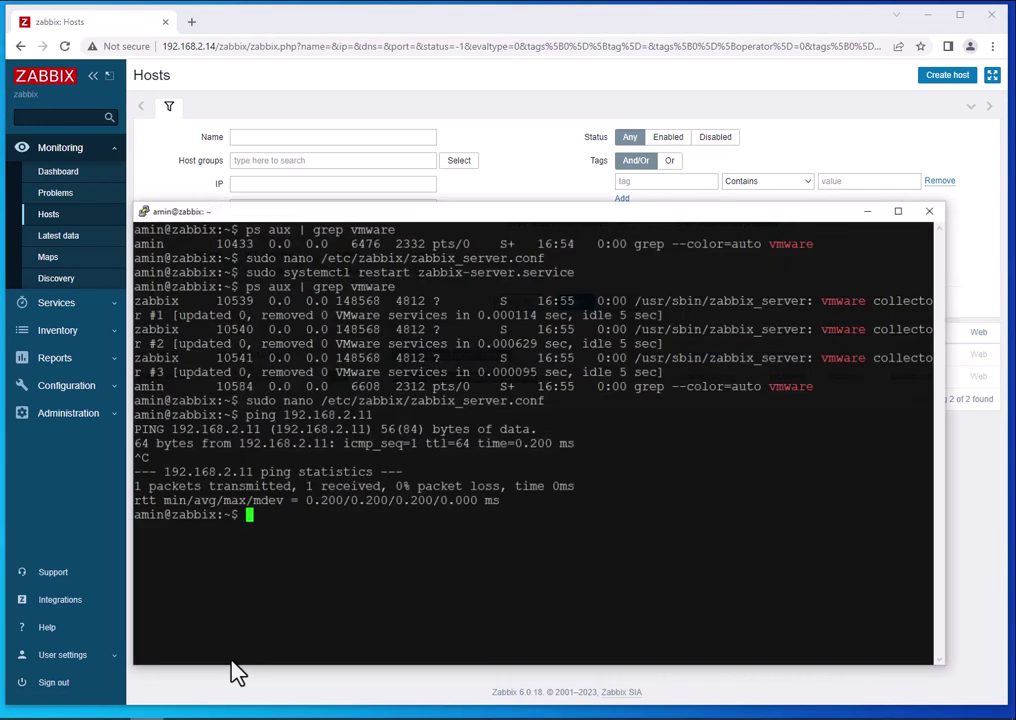
{"action": "left_click_drag", "start_coordinate": [835, 327], "coordinate": [388, 330]}
{"action": "left_click", "coordinate": [388, 330]}
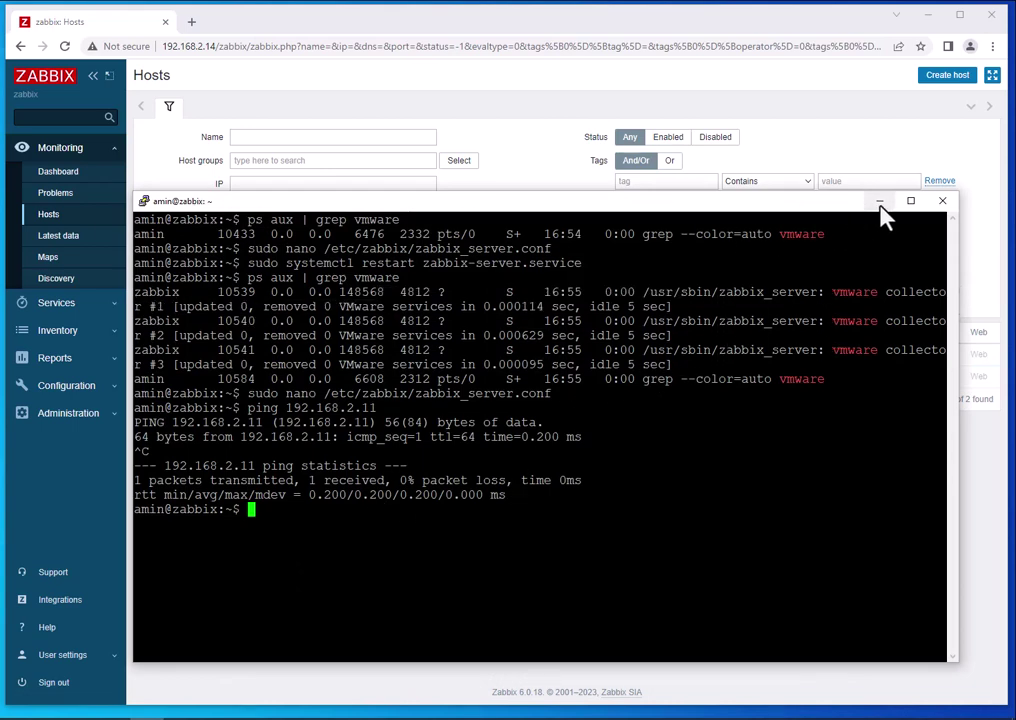
{"action": "left_click", "coordinate": [879, 201]}
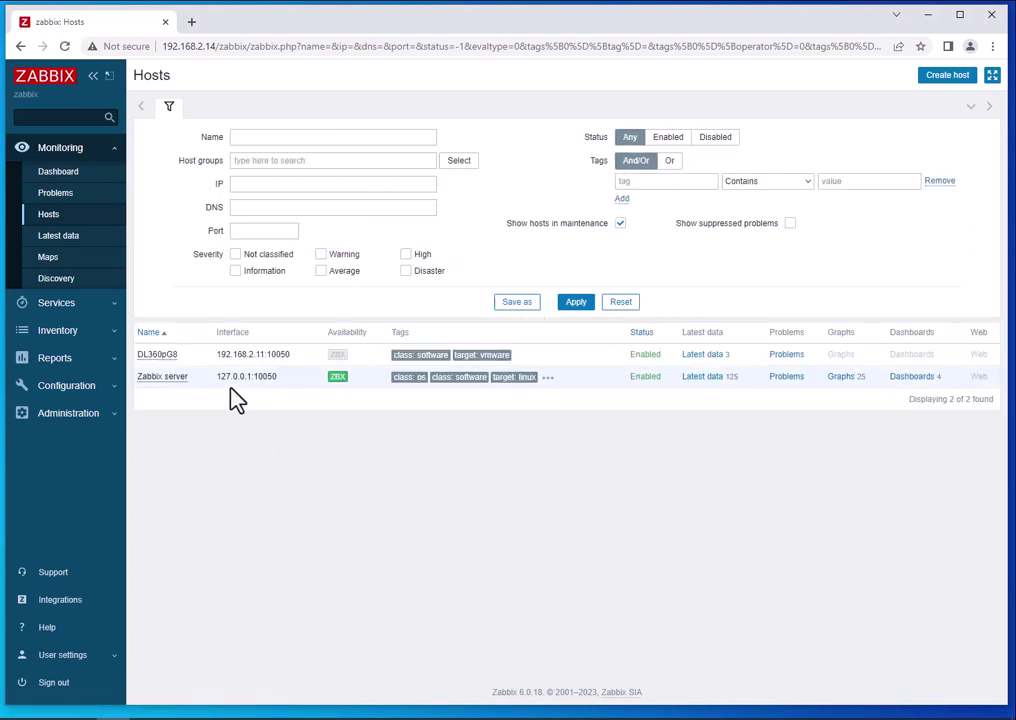
{"action": "key", "text": "F5"}
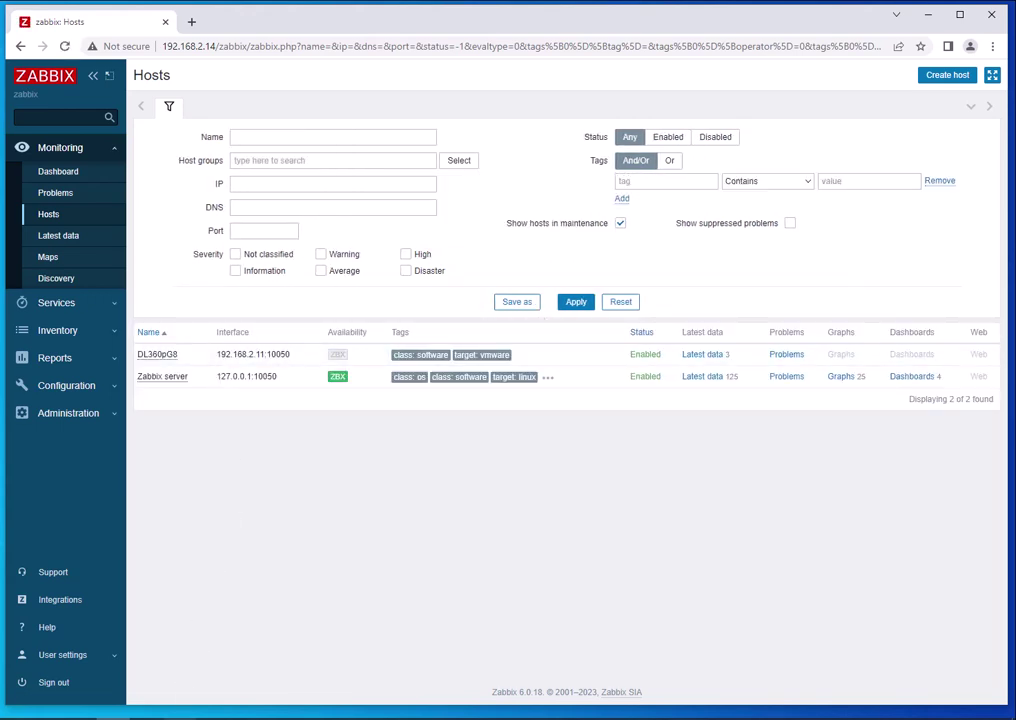
Glance at the DL360pG8 host menu, then open Configuration > Hosts with dl360, Monitoring-ZABBIX and vcenter.
{"action": "left_click", "coordinate": [181, 718]}
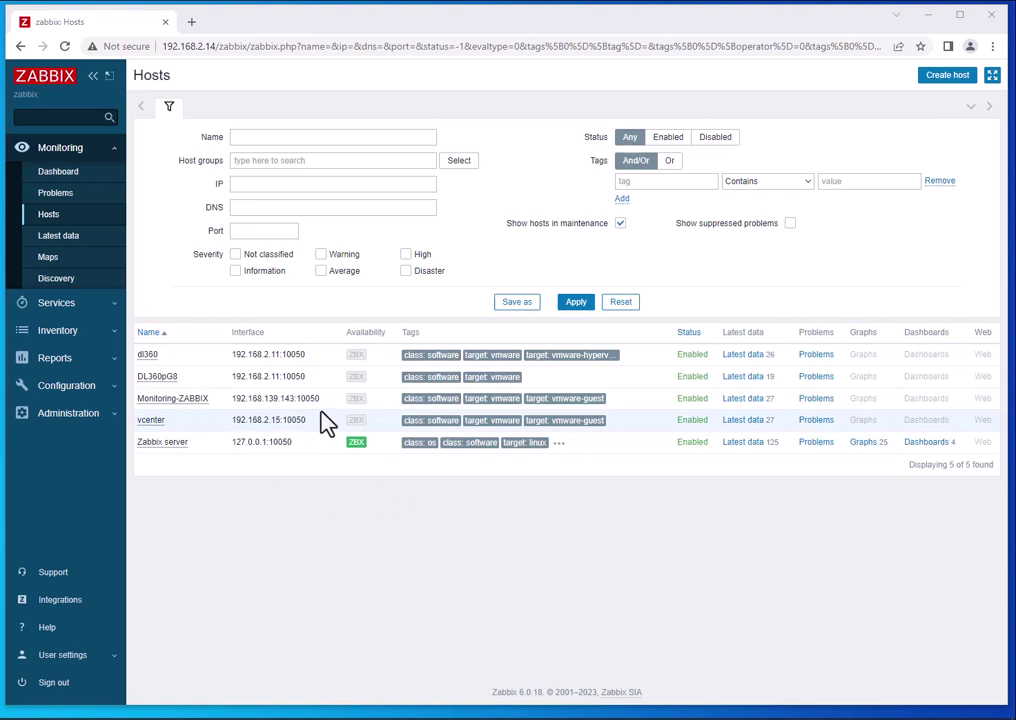
{"action": "left_click", "coordinate": [160, 377]}
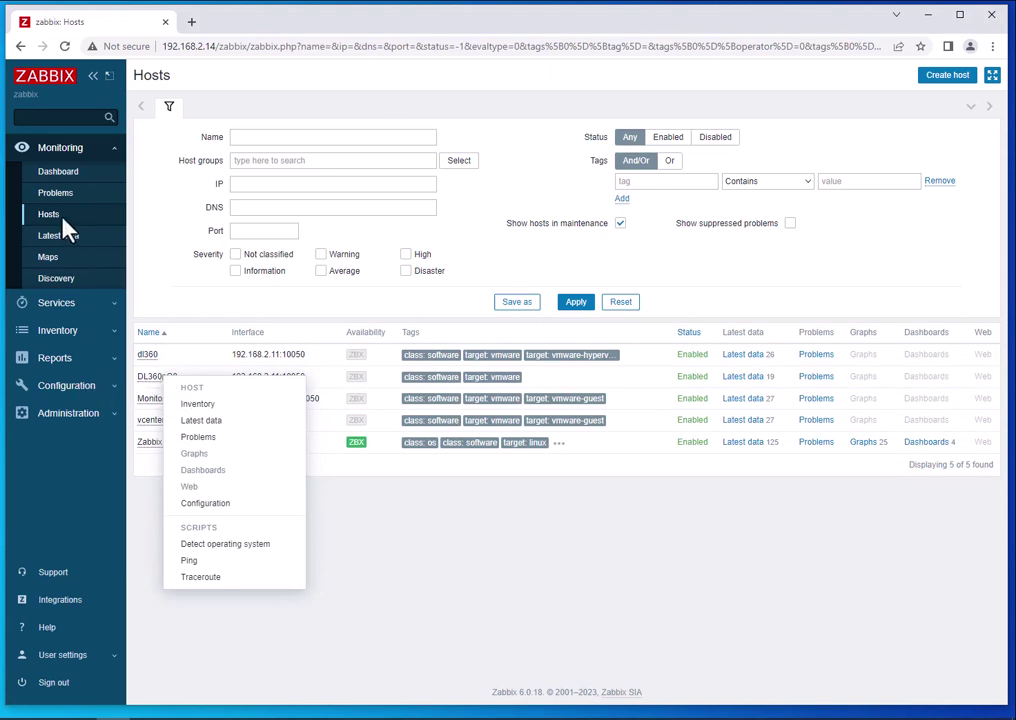
{"action": "left_click", "coordinate": [52, 387]}
{"action": "left_click", "coordinate": [54, 386]}
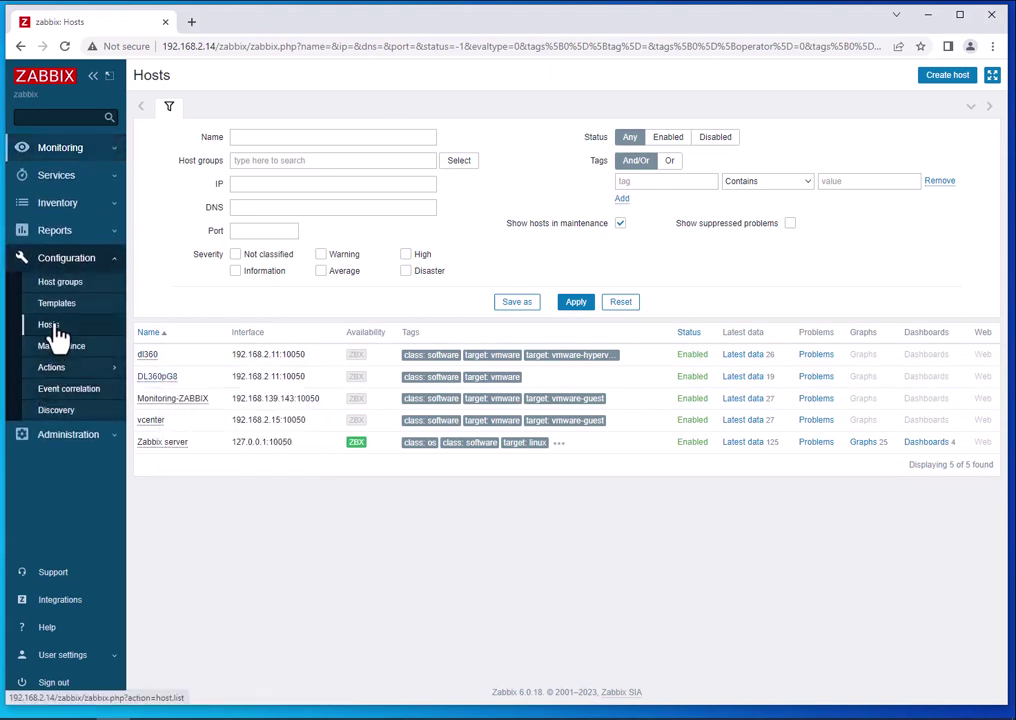
{"action": "left_click", "coordinate": [50, 326]}
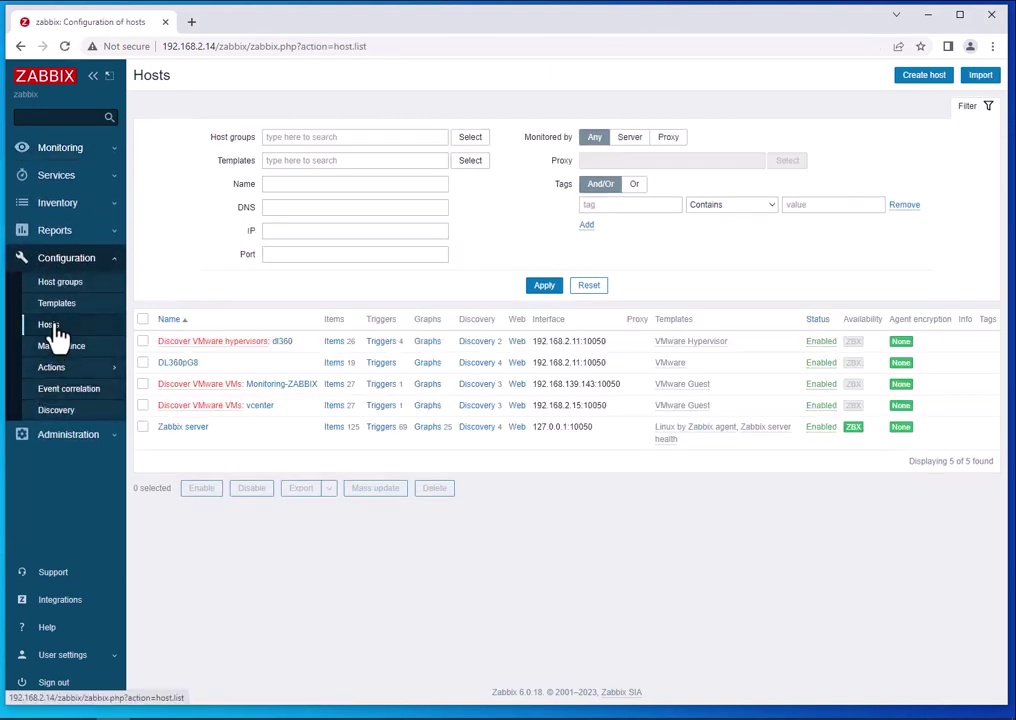
{"action": "left_click", "coordinate": [188, 366]}
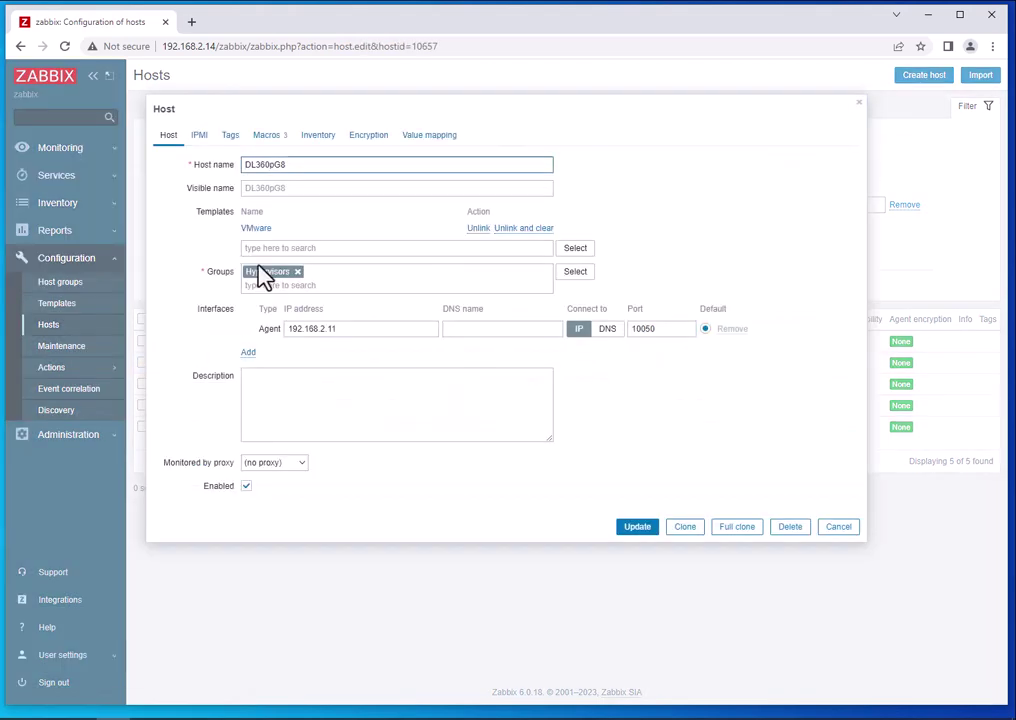
{"action": "left_click", "coordinate": [838, 528]}
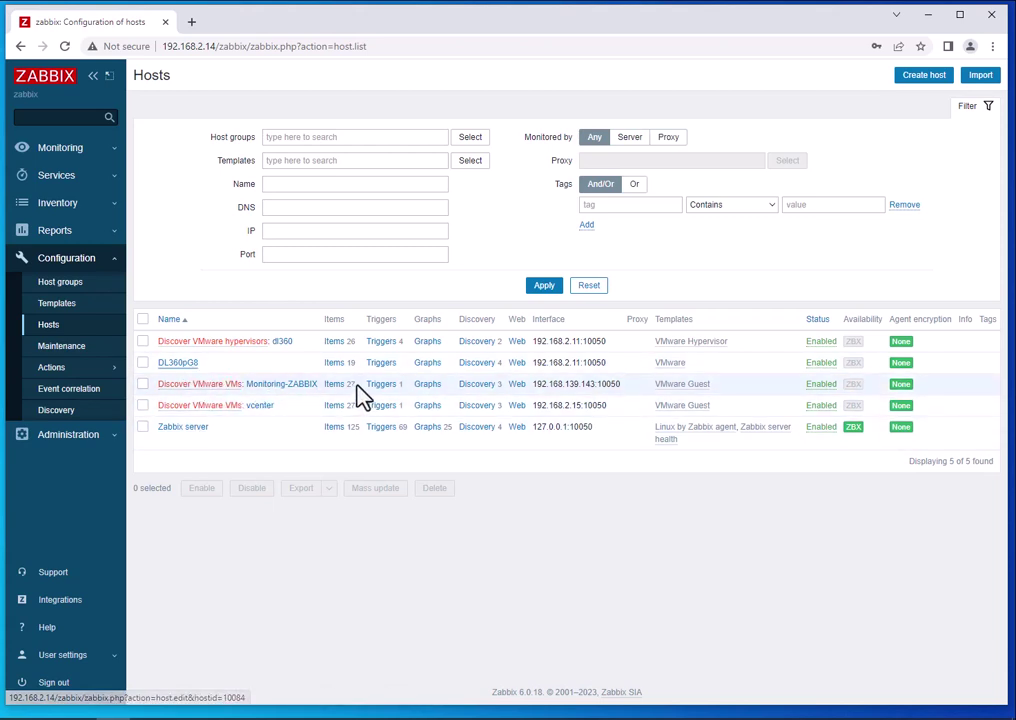
Scroll through the 26 latest-data items of hypervisor dl360, then go back to the hosts list.
{"action": "left_click", "coordinate": [52, 150]}
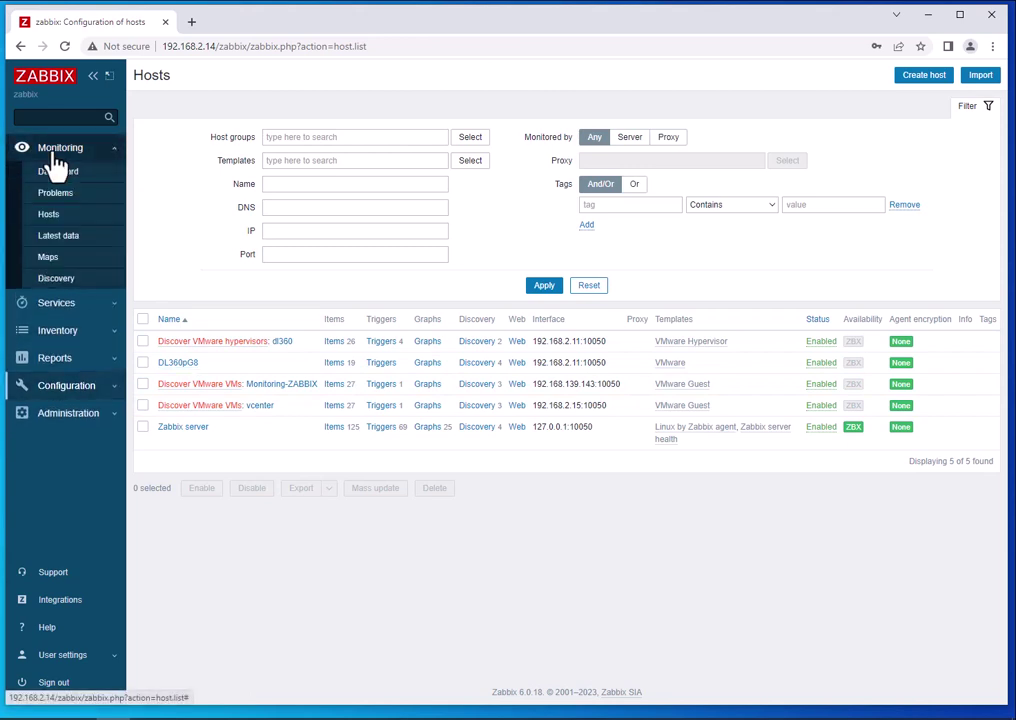
{"action": "left_click", "coordinate": [61, 226]}
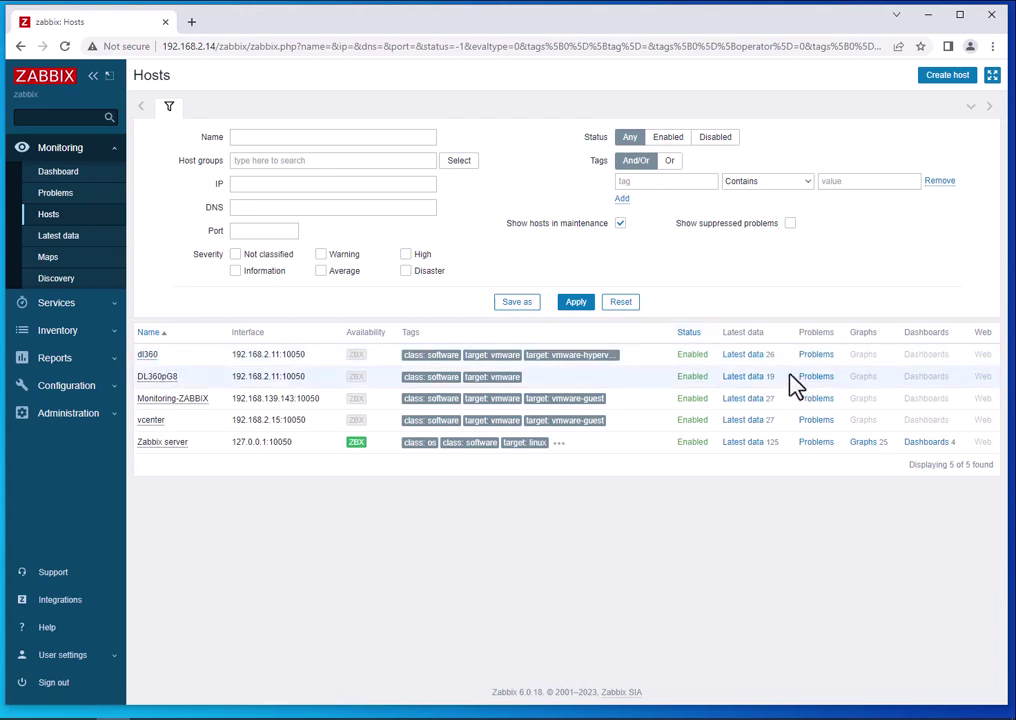
{"action": "left_click", "coordinate": [149, 356]}
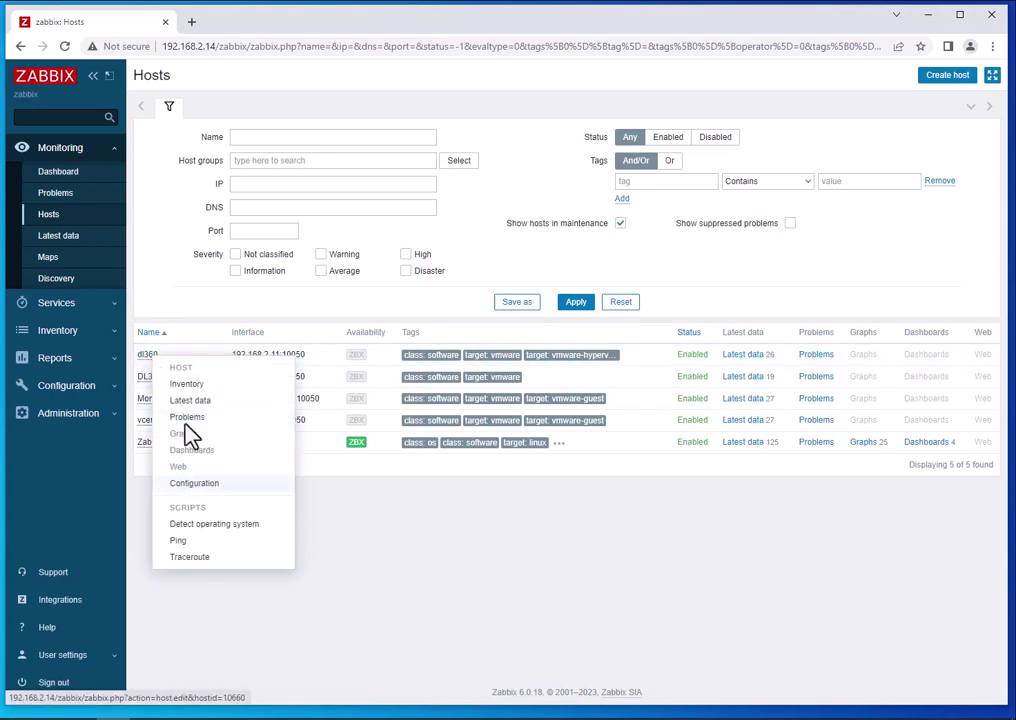
{"action": "left_click", "coordinate": [188, 400]}
{"action": "scroll", "coordinate": [351, 404], "scroll_direction": "down", "scroll_amount": 5}
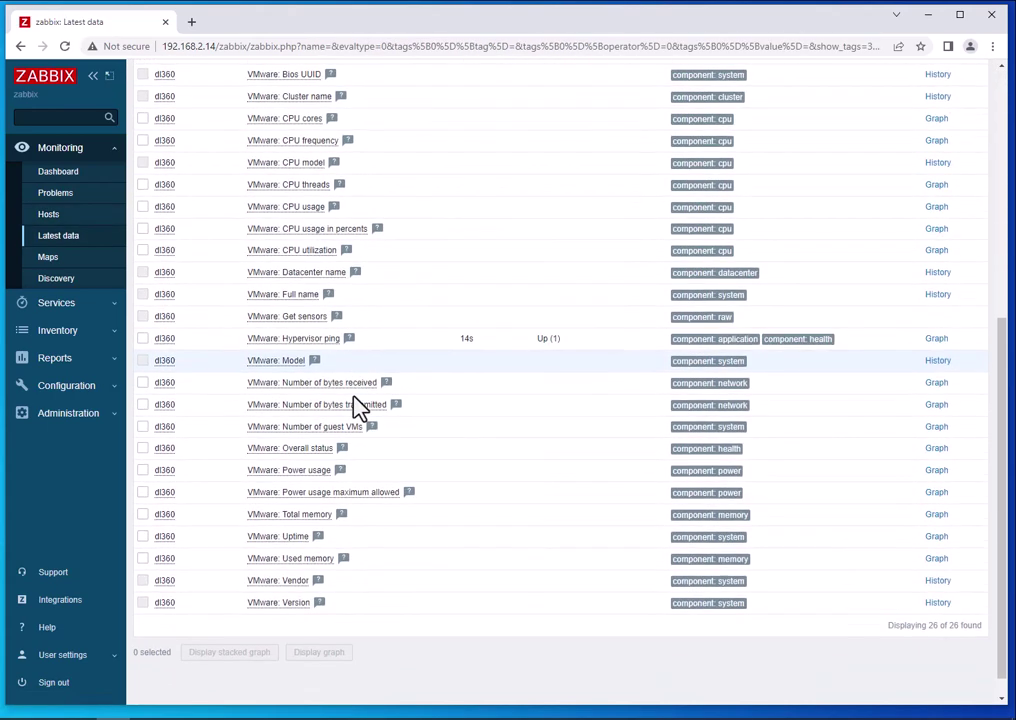
{"action": "scroll", "coordinate": [360, 405], "scroll_direction": "down", "scroll_amount": 1}
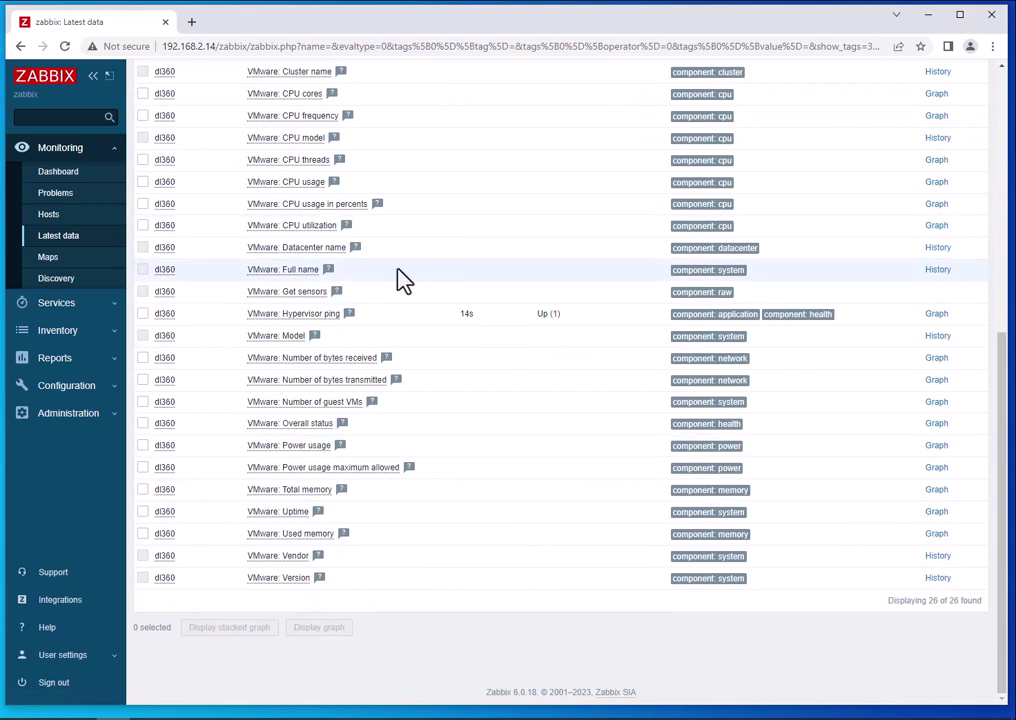
{"action": "scroll", "coordinate": [546, 332], "scroll_direction": "up", "scroll_amount": 6}
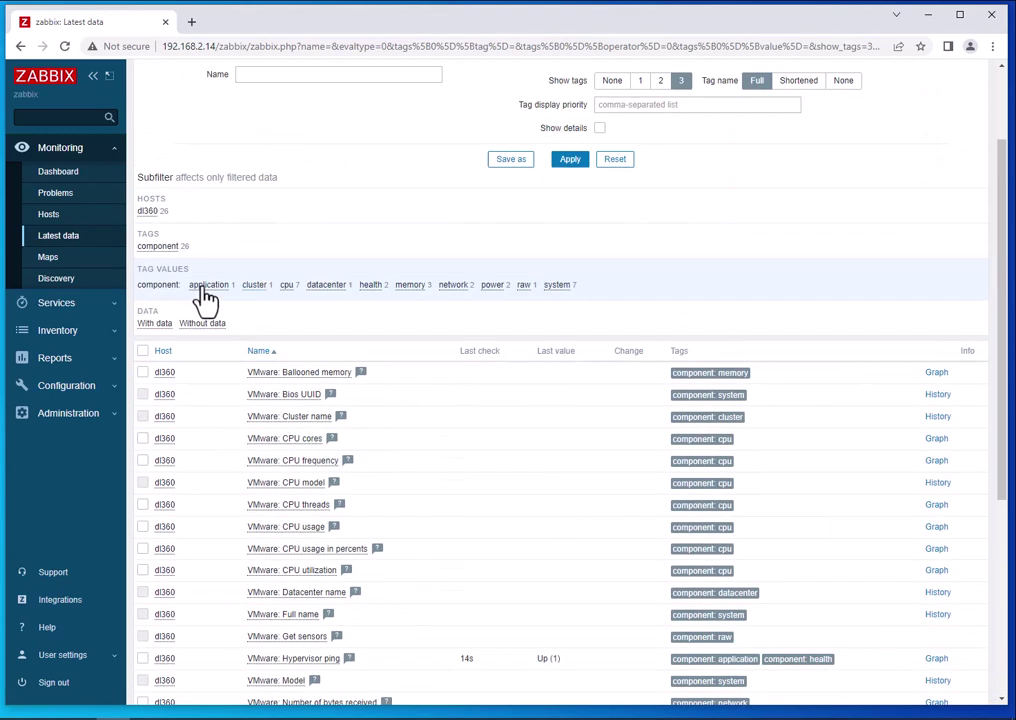
{"action": "left_click", "coordinate": [22, 50]}
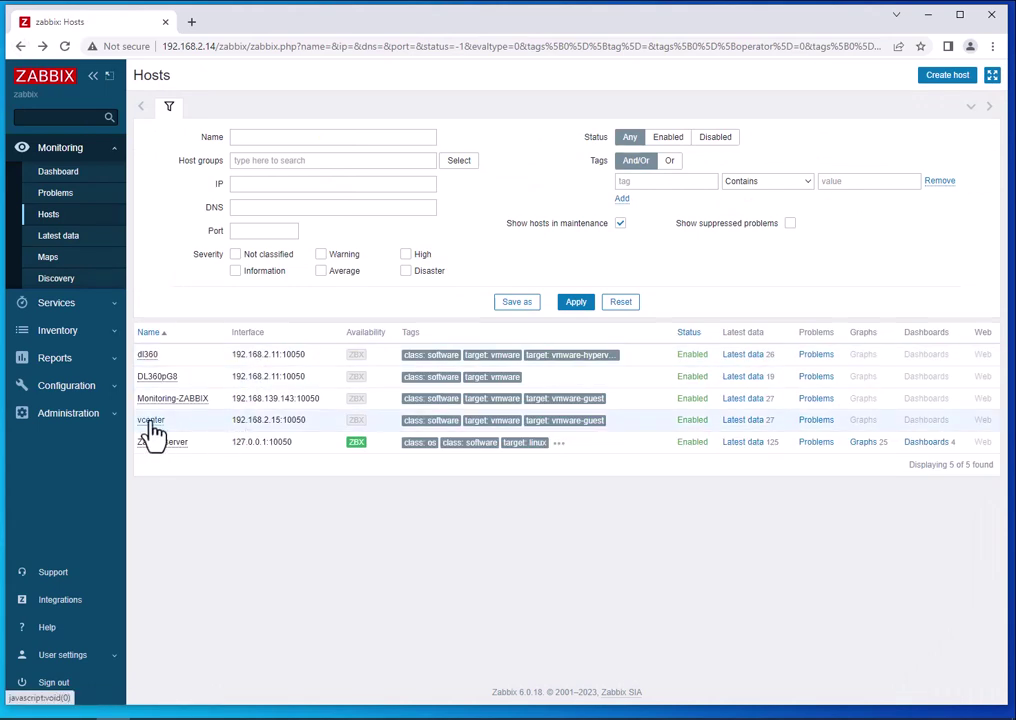
Review vcenter's 27 latest-data values, including Power state poweredOn (1), then return to Hosts.
{"action": "left_click", "coordinate": [151, 423]}
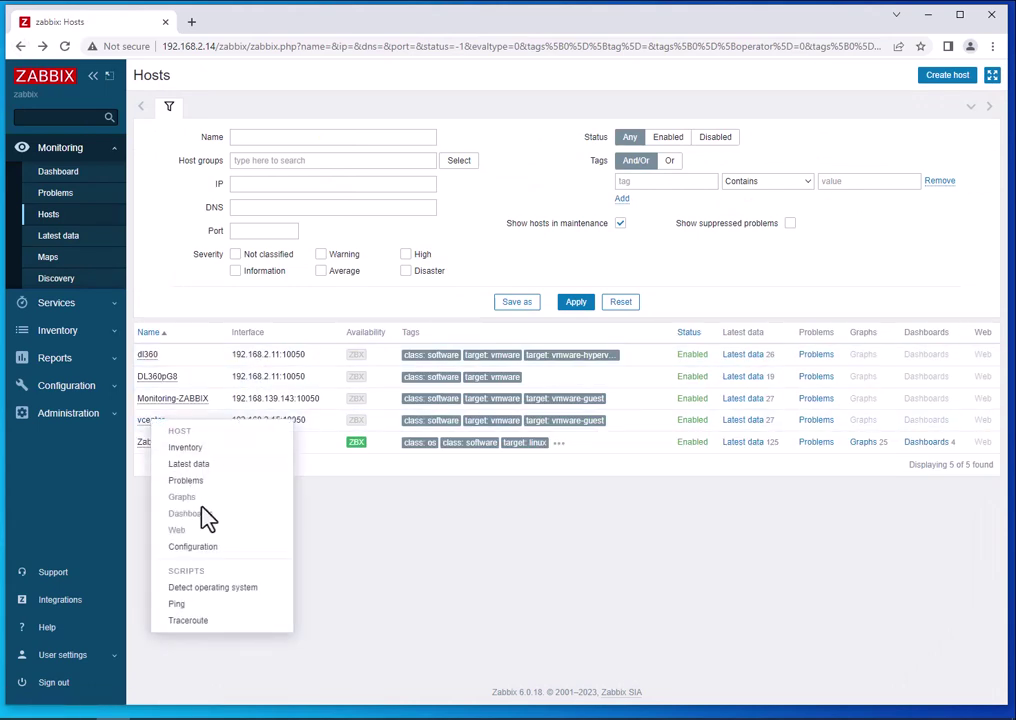
{"action": "left_click", "coordinate": [165, 465]}
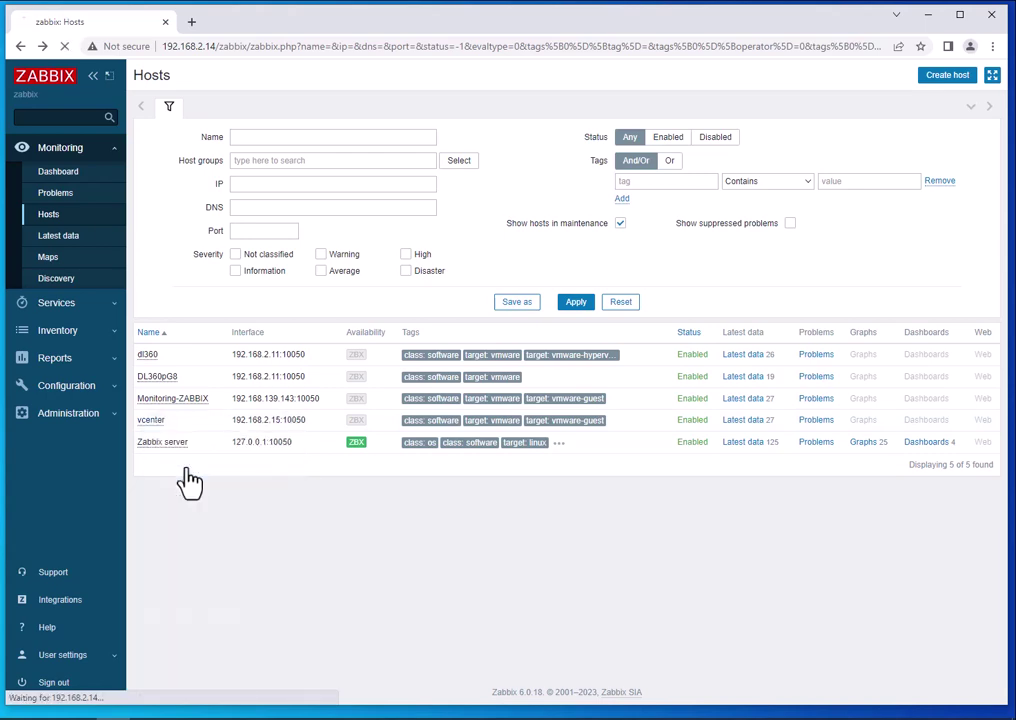
{"action": "scroll", "coordinate": [318, 478], "scroll_direction": "down", "scroll_amount": 4}
{"action": "scroll", "coordinate": [528, 422], "scroll_direction": "down", "scroll_amount": 3}
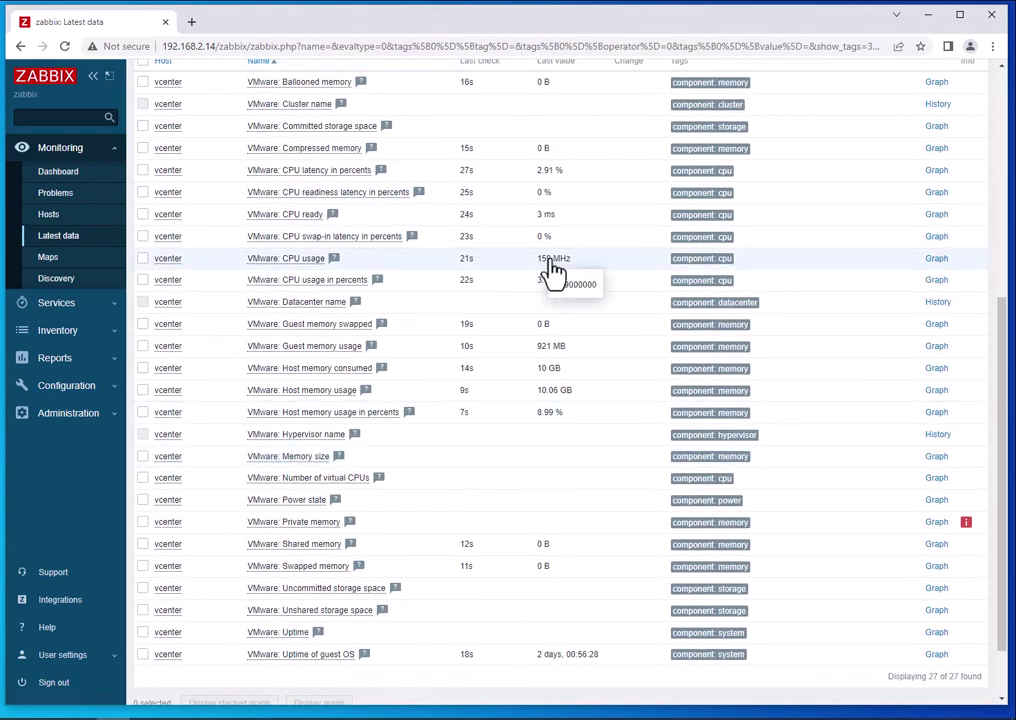
{"action": "scroll", "coordinate": [551, 272], "scroll_direction": "up", "scroll_amount": 3}
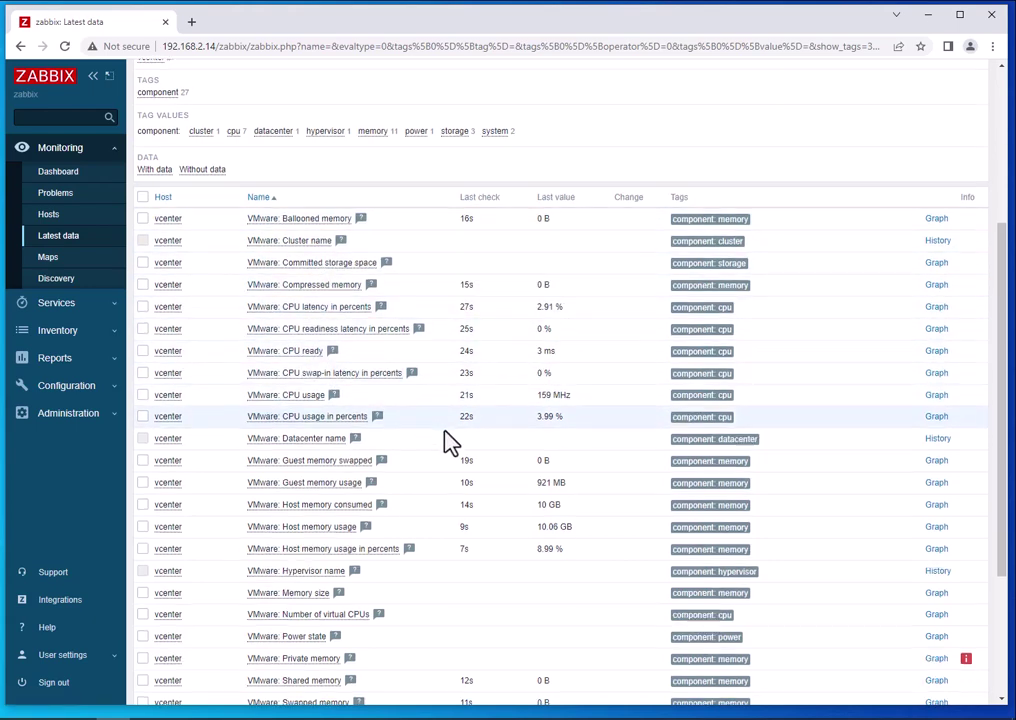
{"action": "scroll", "coordinate": [448, 440], "scroll_direction": "down", "scroll_amount": 2}
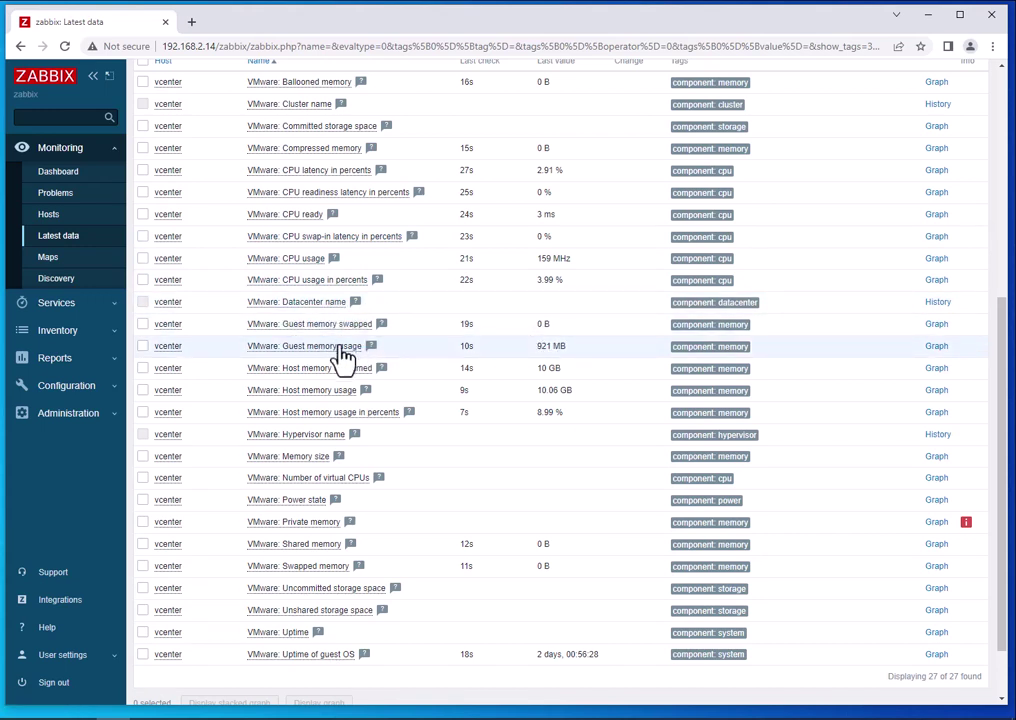
{"action": "mouse_move", "coordinate": [548, 360]}
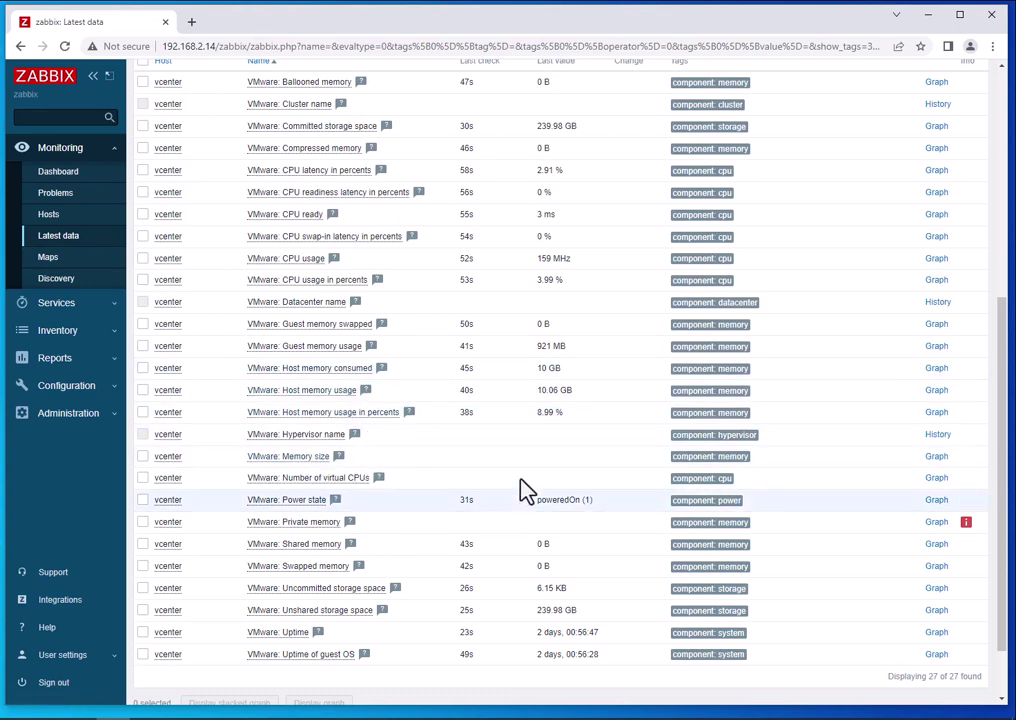
{"action": "scroll", "coordinate": [499, 488], "scroll_direction": "down", "scroll_amount": 2}
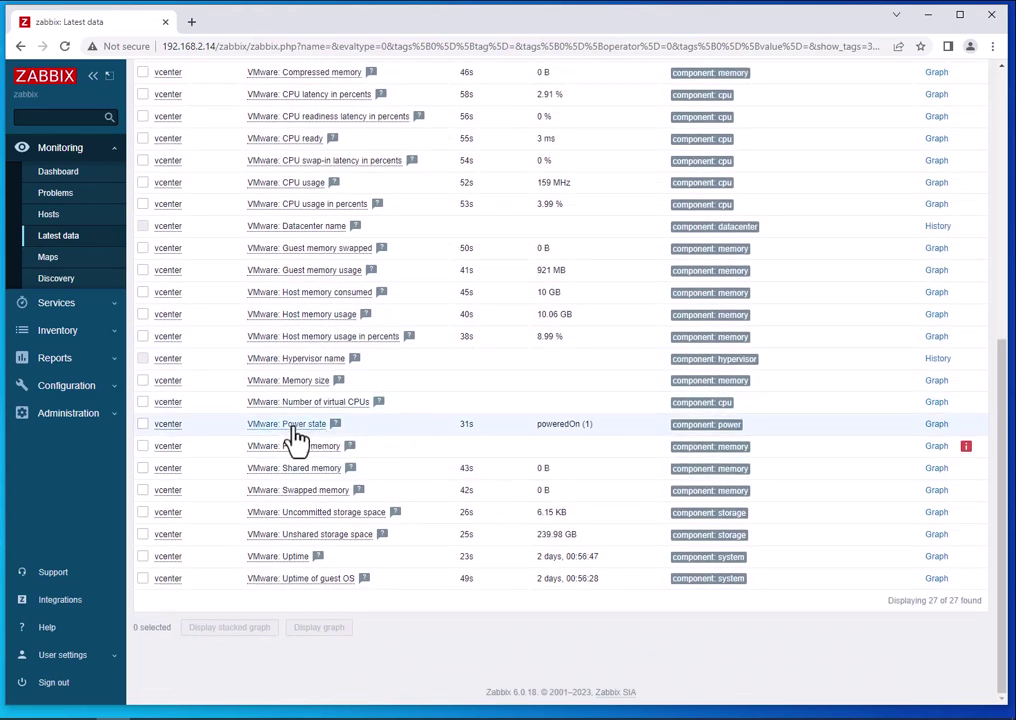
{"action": "mouse_move", "coordinate": [540, 425]}
{"action": "scroll", "coordinate": [567, 426], "scroll_direction": "up", "scroll_amount": 4}
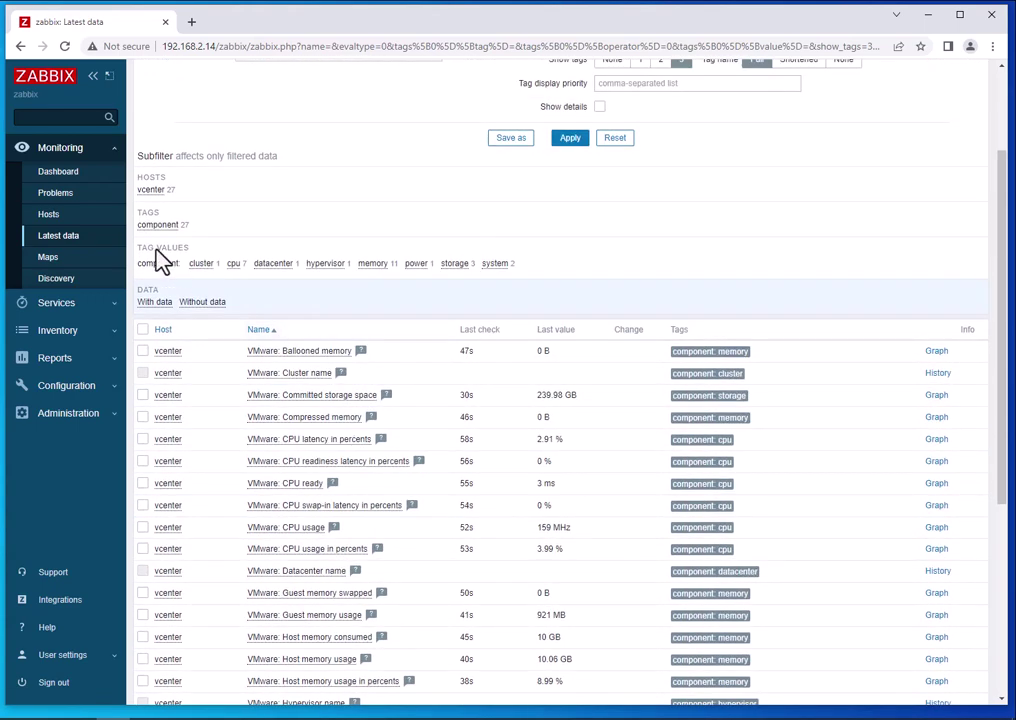
{"action": "left_click", "coordinate": [50, 216]}
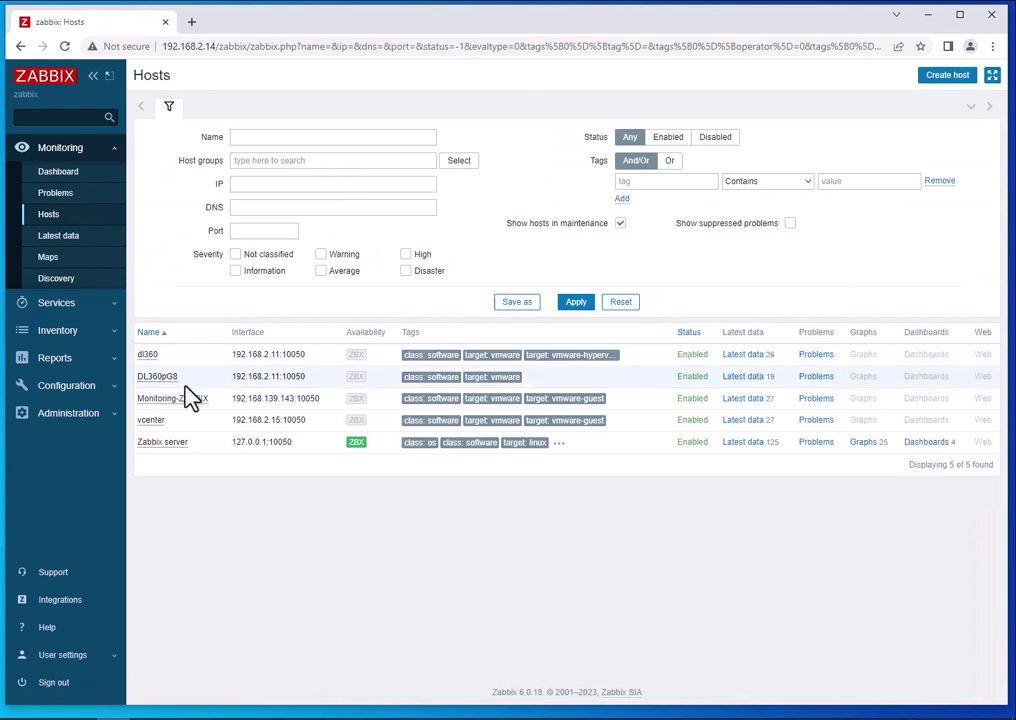
Open DL360pG8's latest data and inspect its datastore values.
{"action": "left_click", "coordinate": [157, 377]}
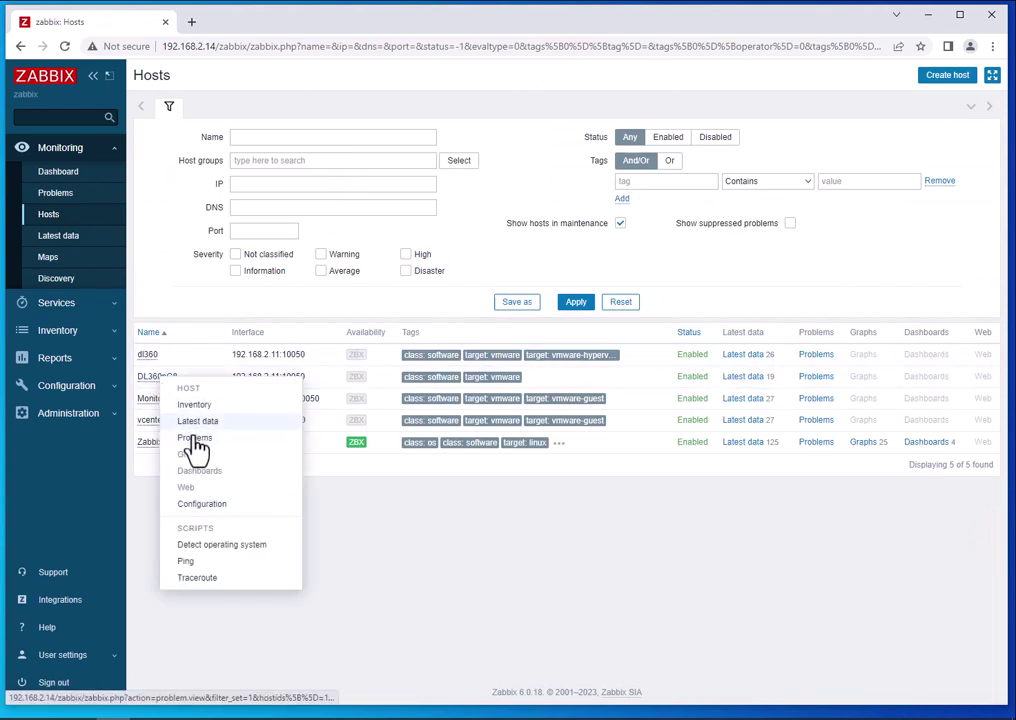
{"action": "left_click", "coordinate": [196, 421]}
{"action": "scroll", "coordinate": [365, 500], "scroll_direction": "down", "scroll_amount": 3}
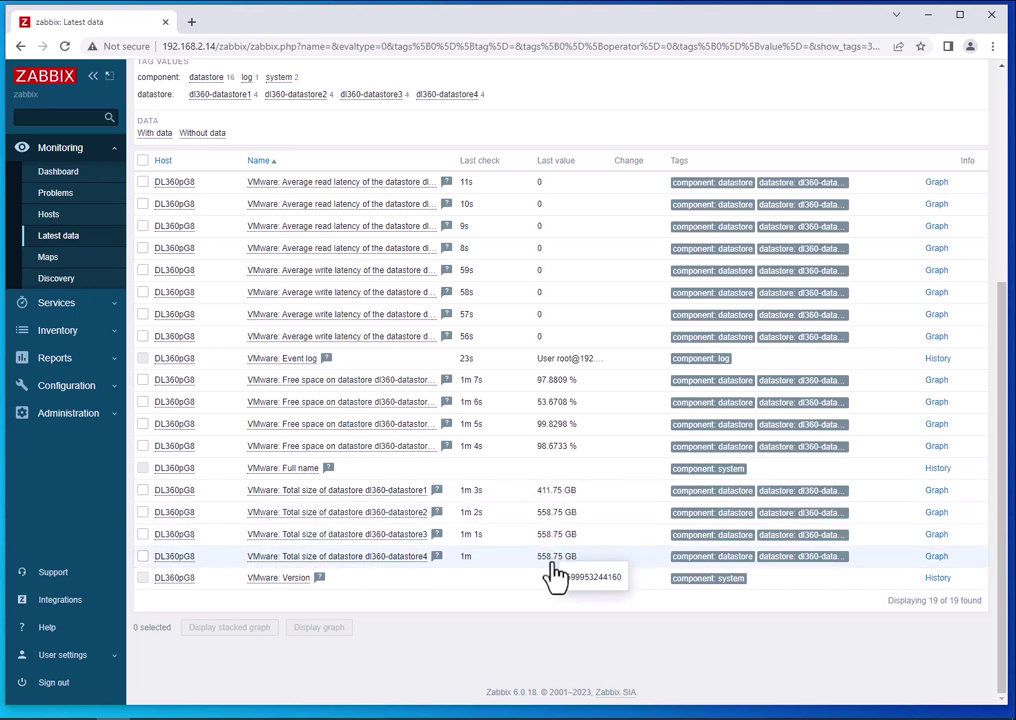
{"action": "mouse_move", "coordinate": [549, 500]}
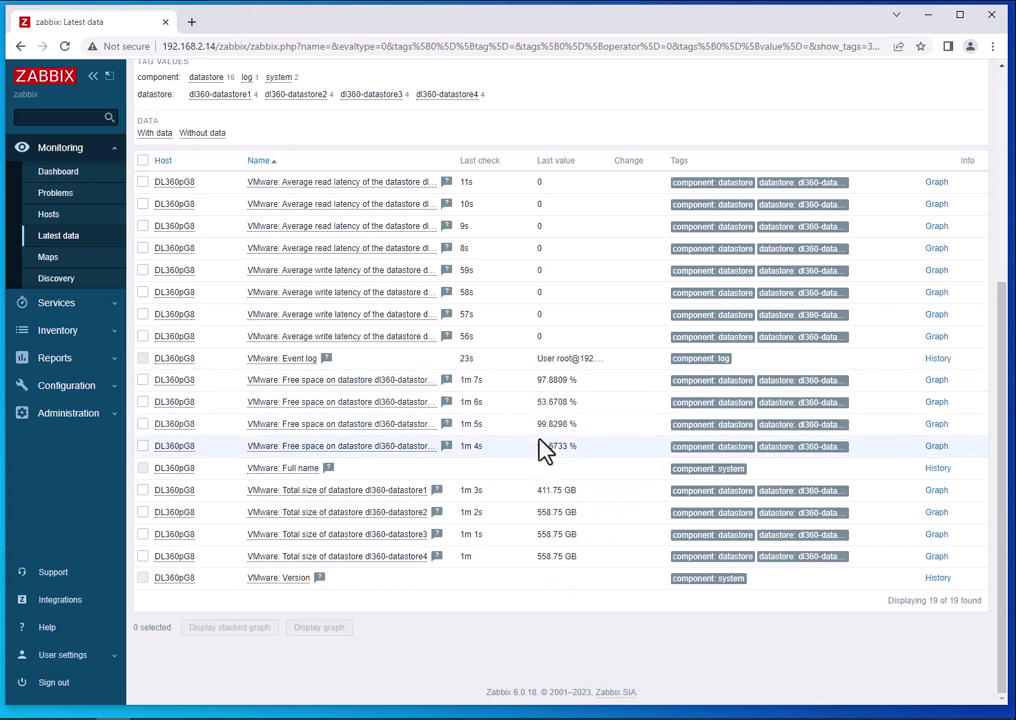
{"action": "mouse_move", "coordinate": [552, 457]}
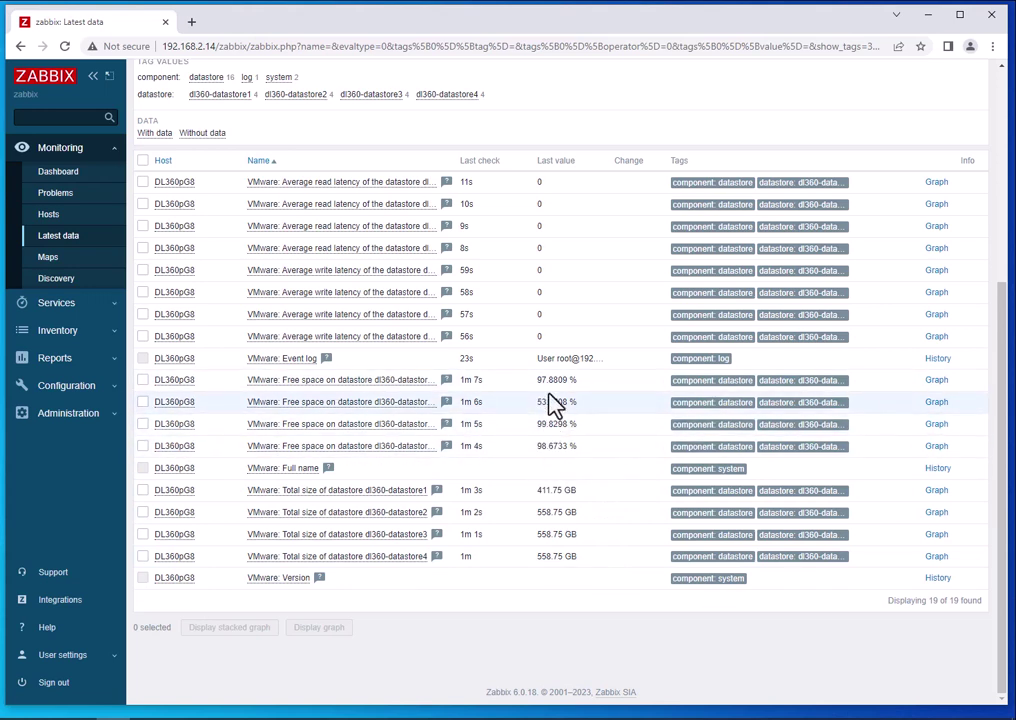
View the VMware Event log history of root logins, then return to DL360pG8's 19 latest-data items.
{"action": "left_click", "coordinate": [307, 366]}
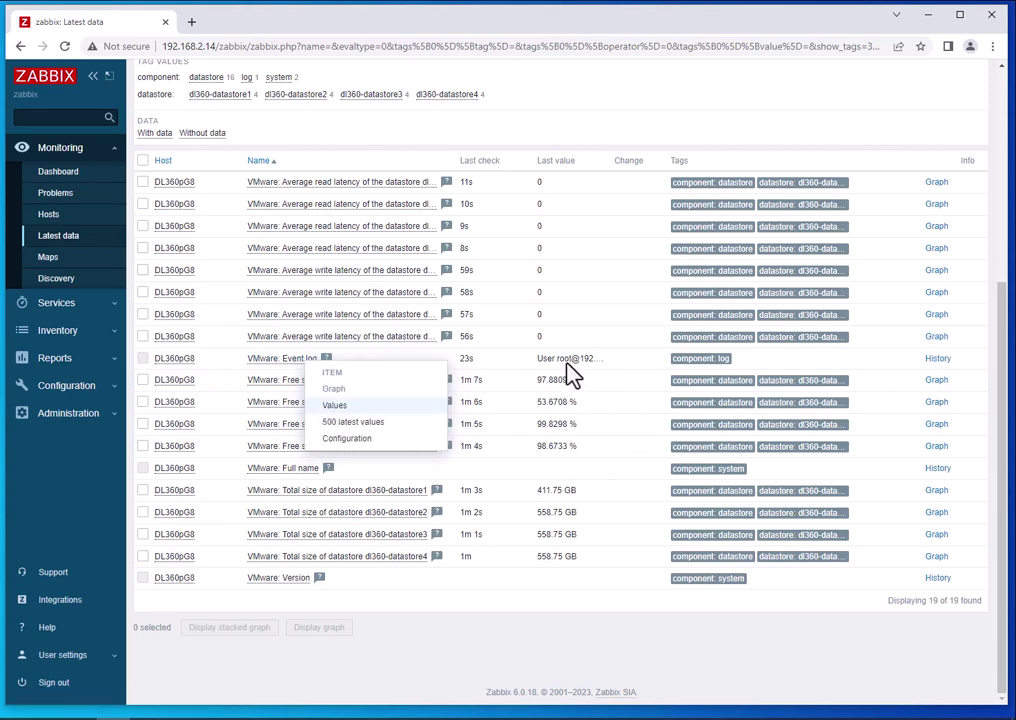
{"action": "left_click", "coordinate": [930, 360]}
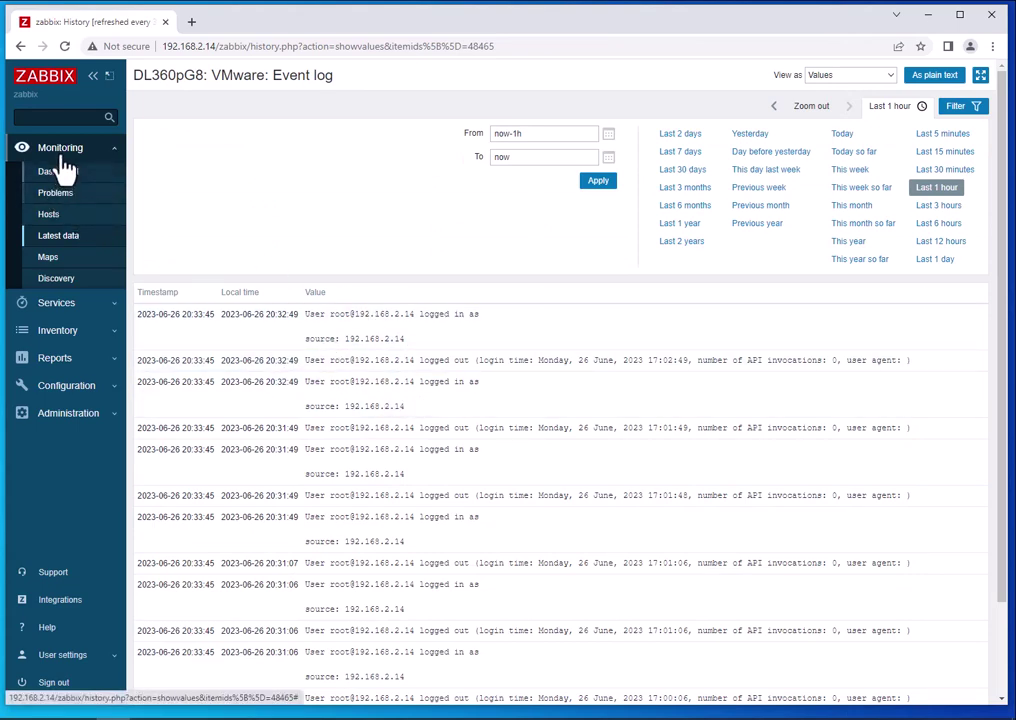
{"action": "left_click", "coordinate": [52, 237]}
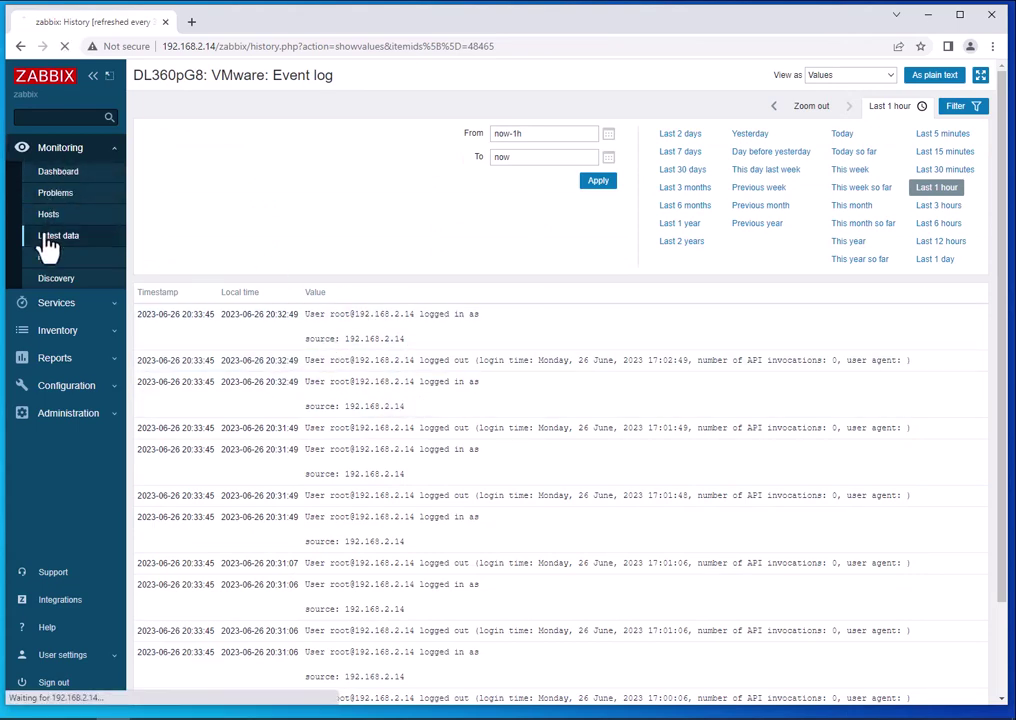
{"action": "scroll", "coordinate": [275, 437], "scroll_direction": "down", "scroll_amount": 5}
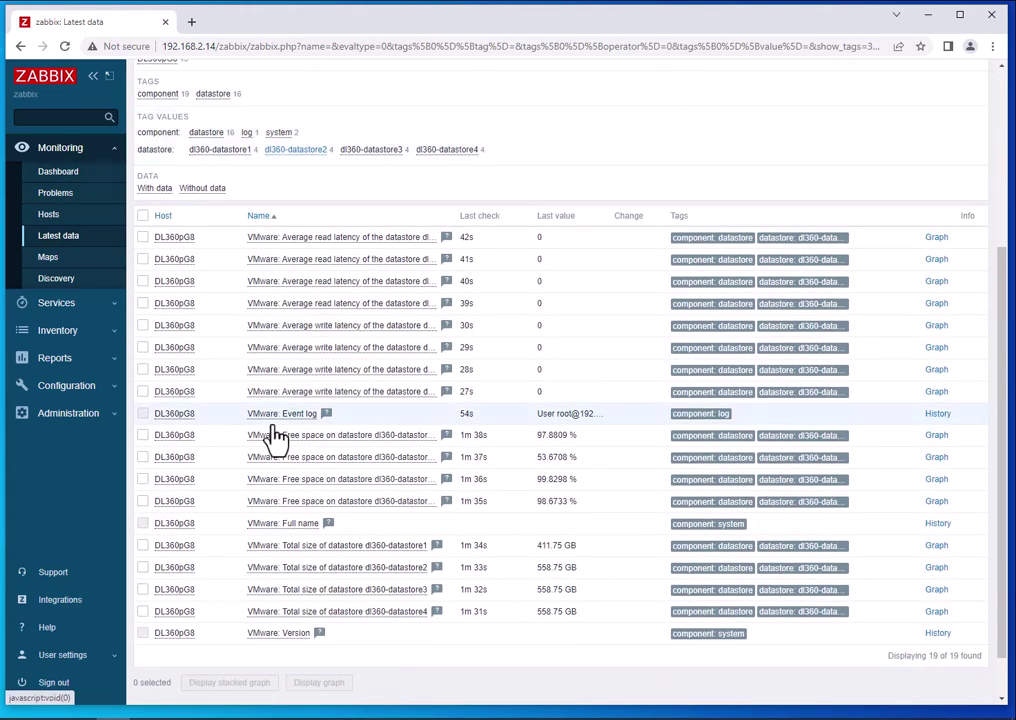
Open dl360's latest data and check its 26 items, such as Power usage 103 W and Uptime 2 days.
{"action": "left_click", "coordinate": [55, 216]}
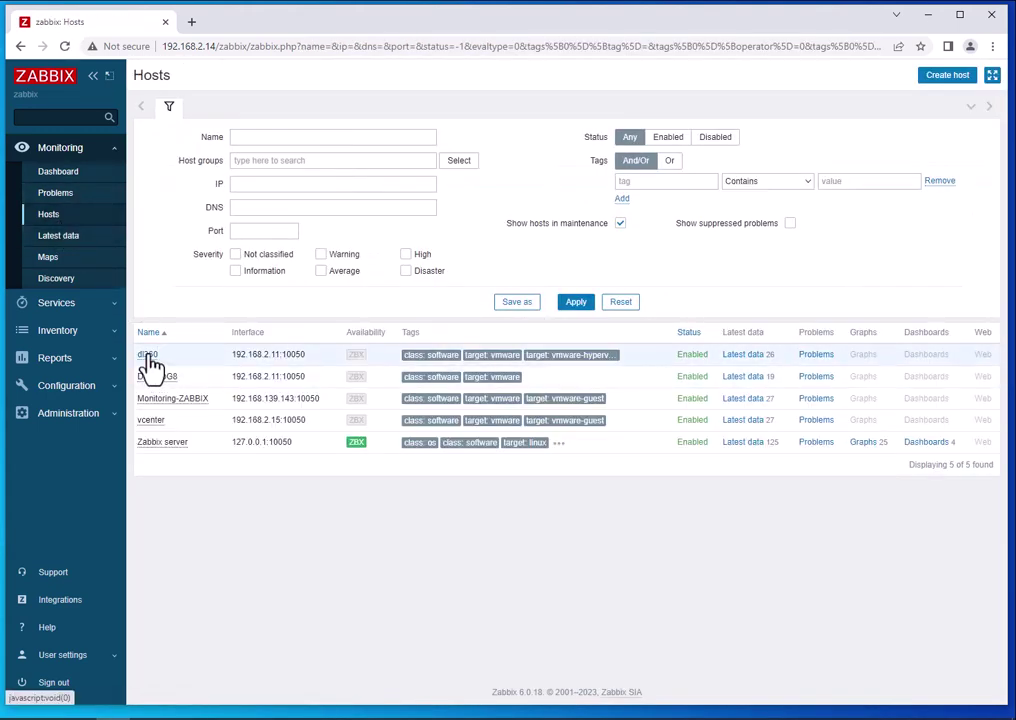
{"action": "left_click", "coordinate": [147, 358]}
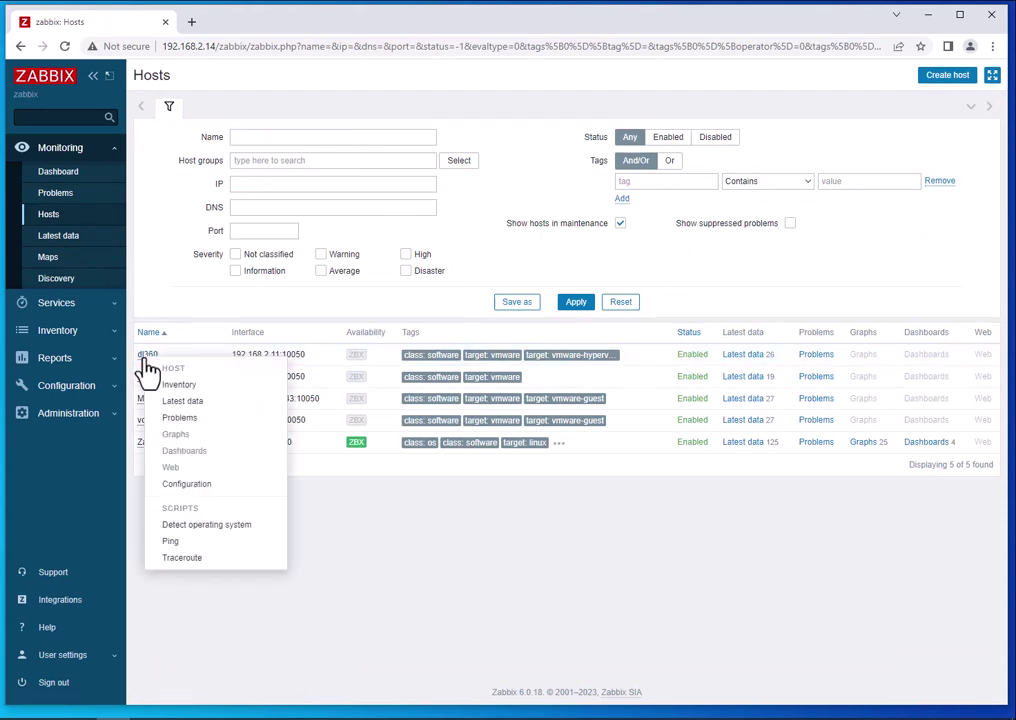
{"action": "left_click", "coordinate": [176, 400]}
{"action": "scroll", "coordinate": [483, 455], "scroll_direction": "down", "scroll_amount": 5}
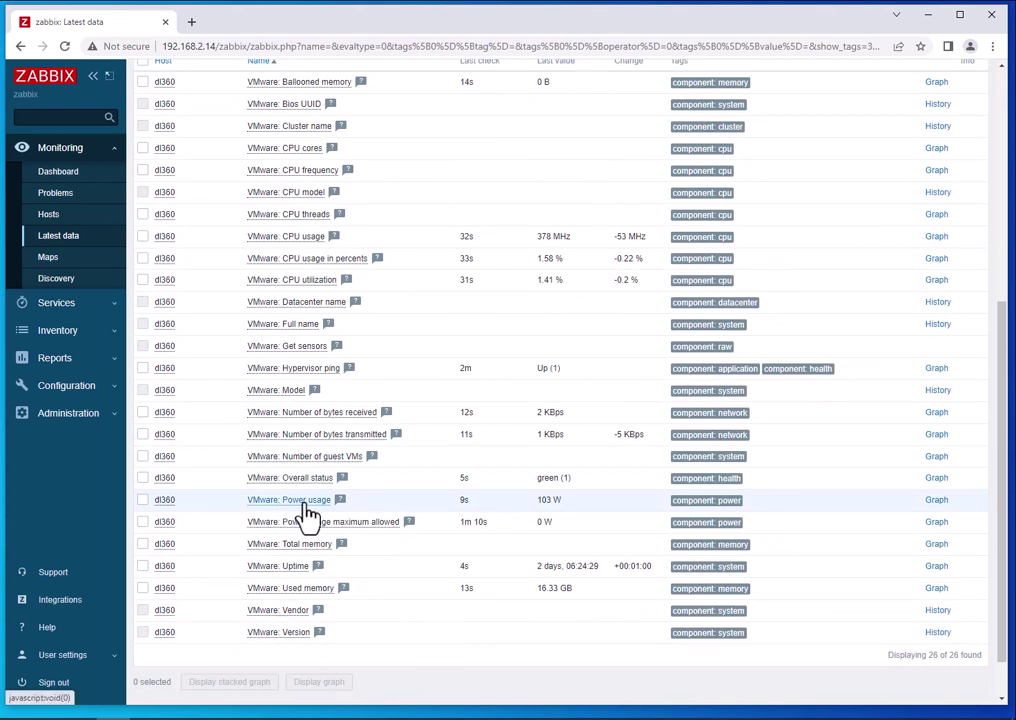
{"action": "left_click", "coordinate": [300, 502]}
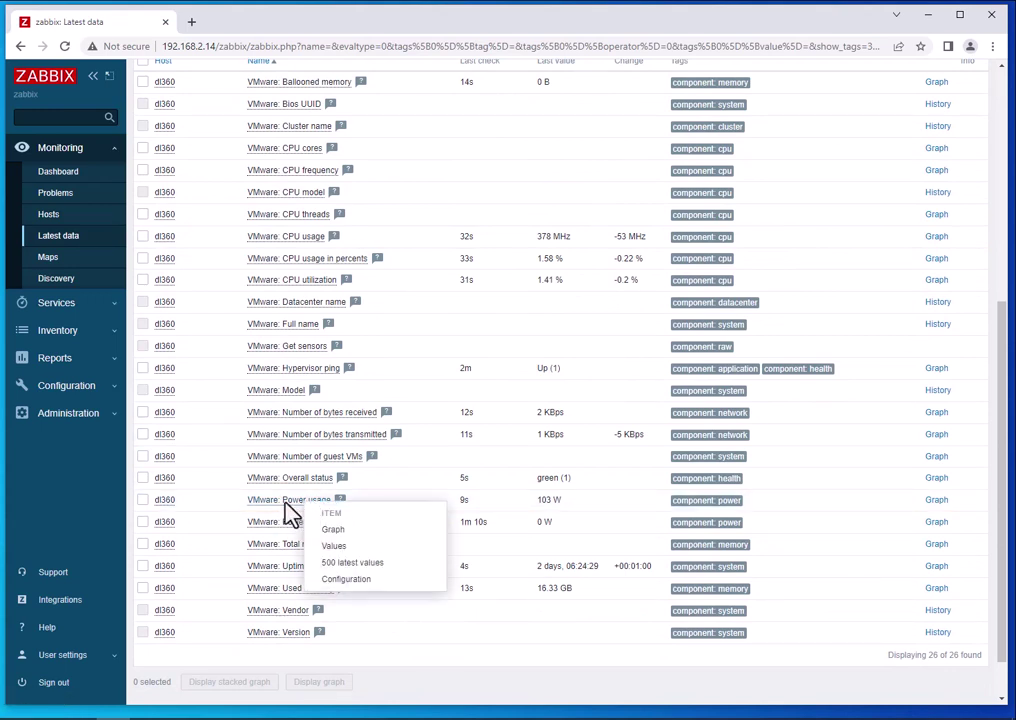
{"action": "left_click", "coordinate": [287, 503]}
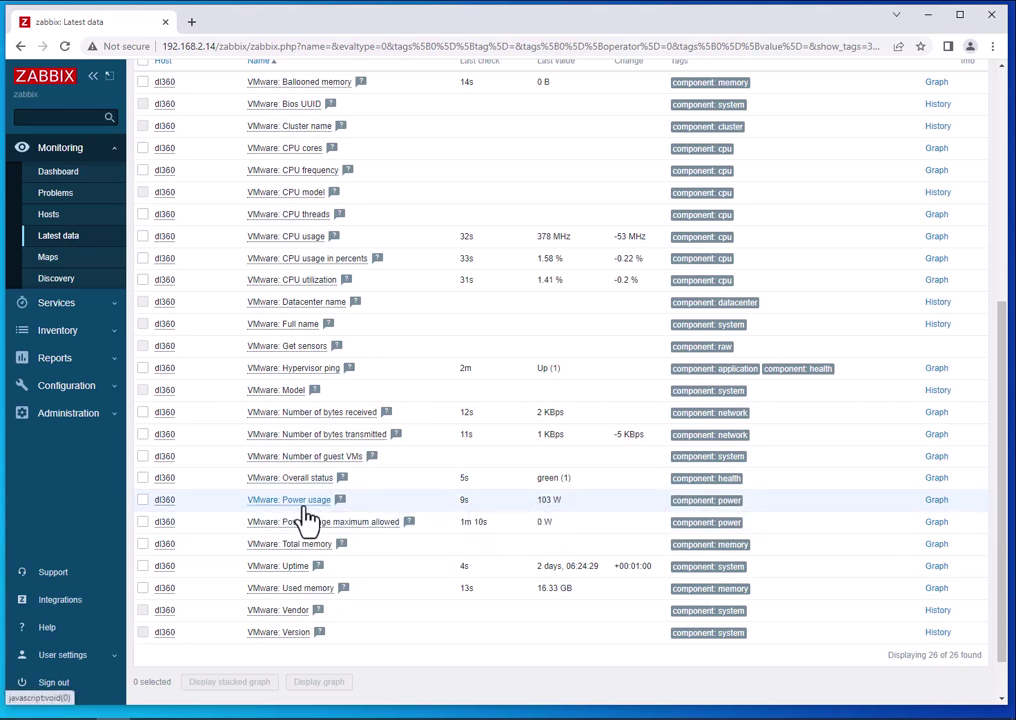
{"action": "scroll", "coordinate": [307, 520], "scroll_direction": "up", "scroll_amount": 5}
{"action": "left_click", "coordinate": [30, 386]}
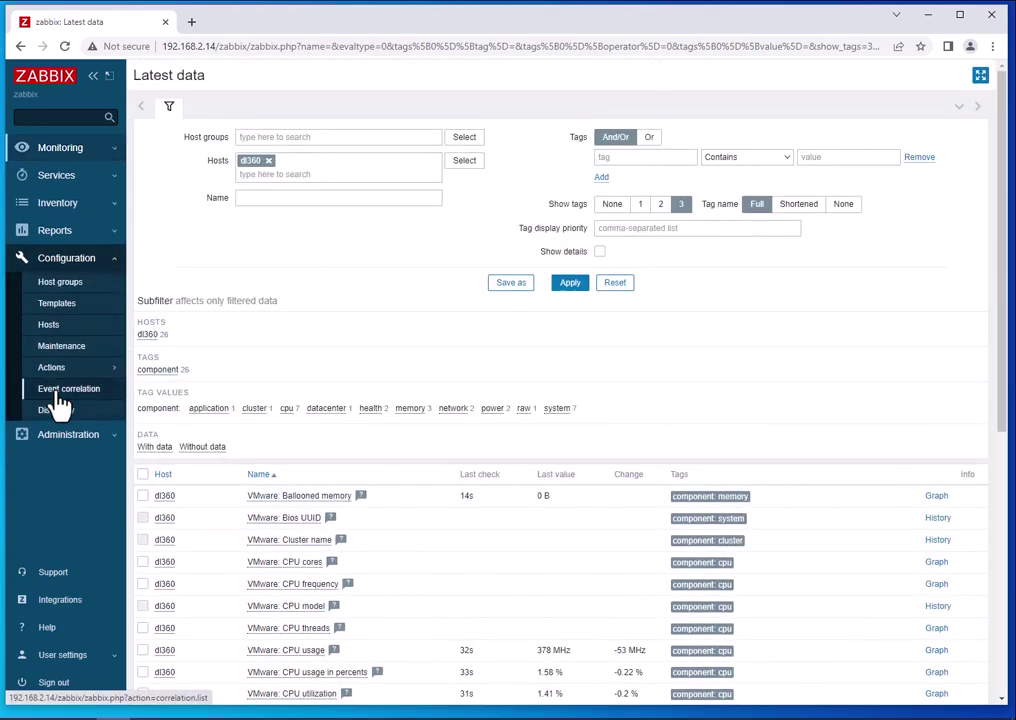
Open dl360's host settings from Configuration > Hosts and close them without saving.
{"action": "left_click", "coordinate": [55, 326]}
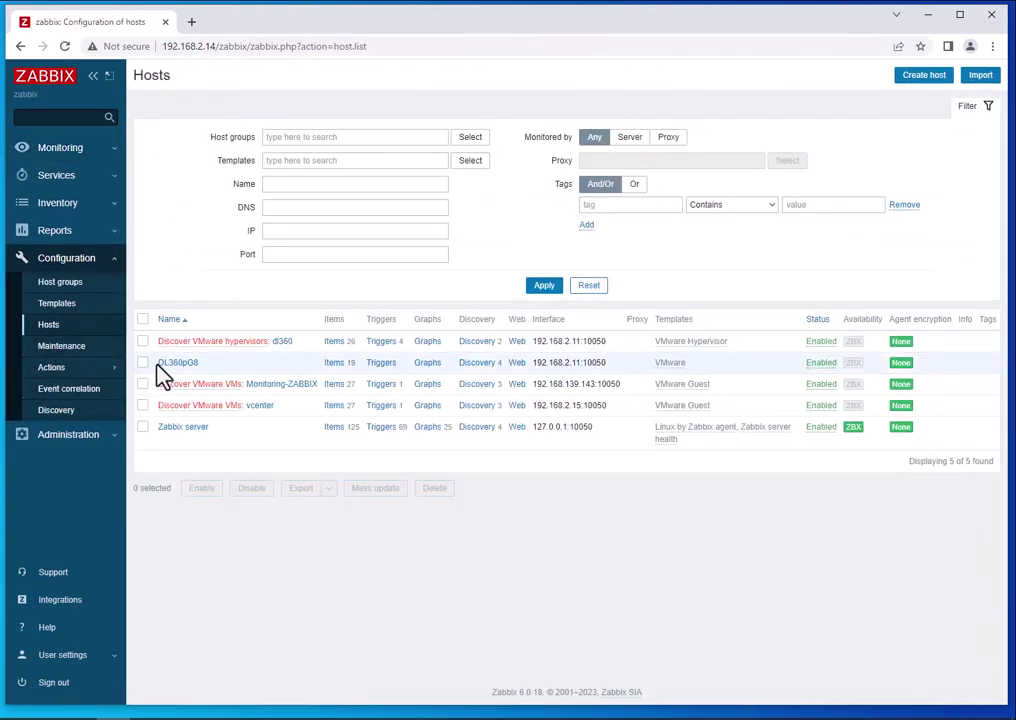
{"action": "left_click", "coordinate": [280, 342]}
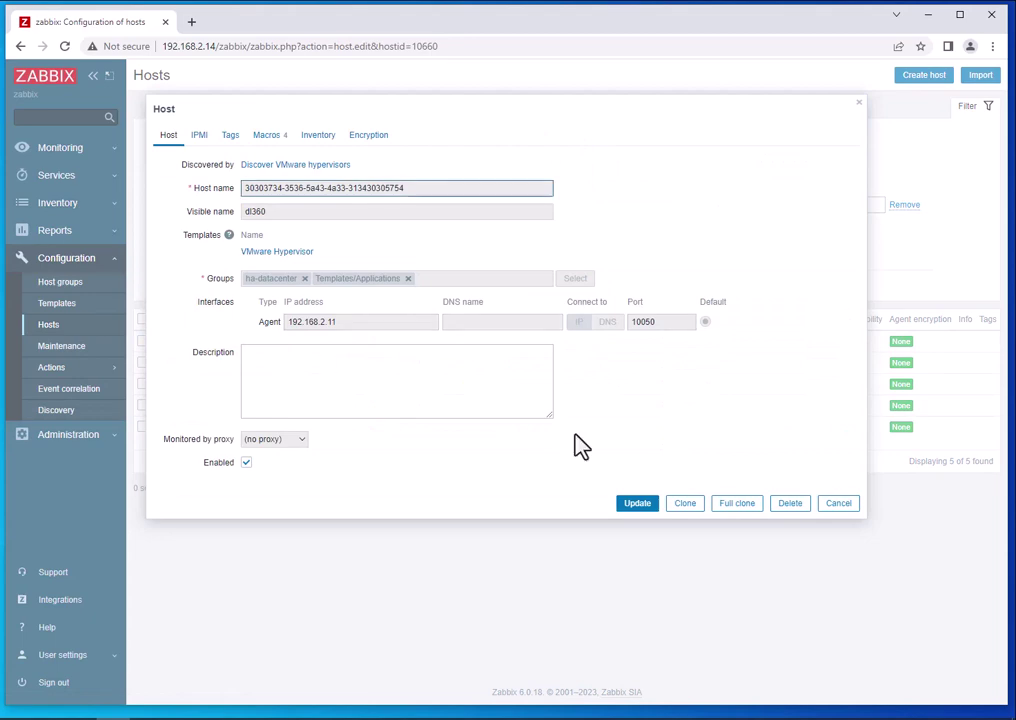
{"action": "left_click", "coordinate": [836, 506]}
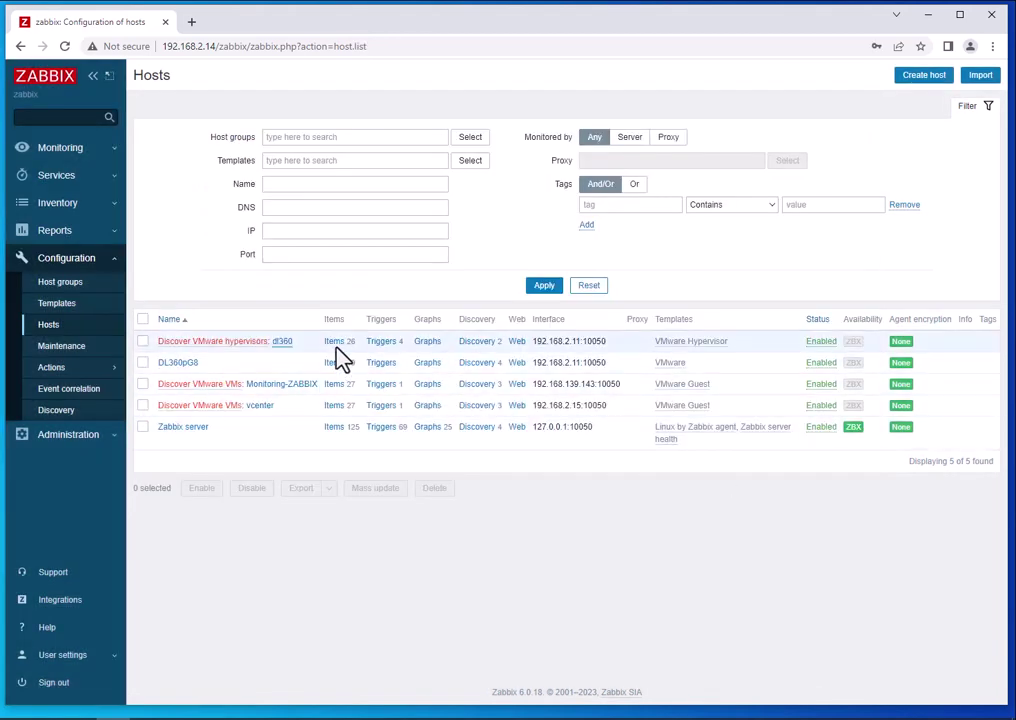
Browse dl360's 26 VMware Hypervisor items and inspect the Power usage item, cancelling without changes.
{"action": "left_click", "coordinate": [340, 357]}
{"action": "scroll", "coordinate": [460, 495], "scroll_direction": "down", "scroll_amount": 3}
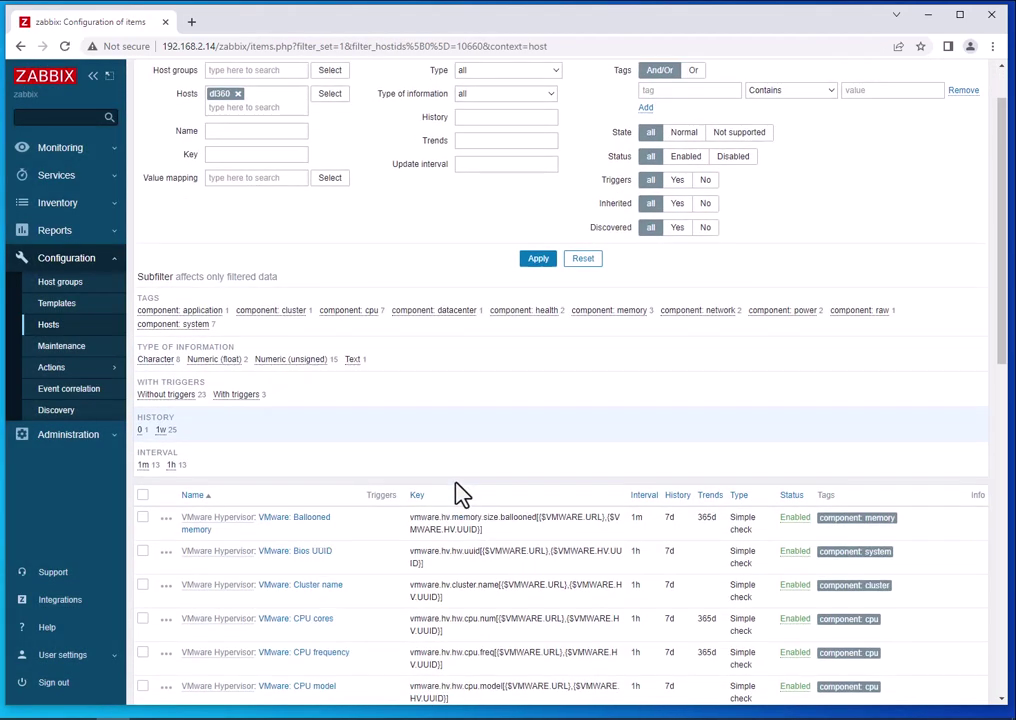
{"action": "scroll", "coordinate": [466, 498], "scroll_direction": "down", "scroll_amount": 3}
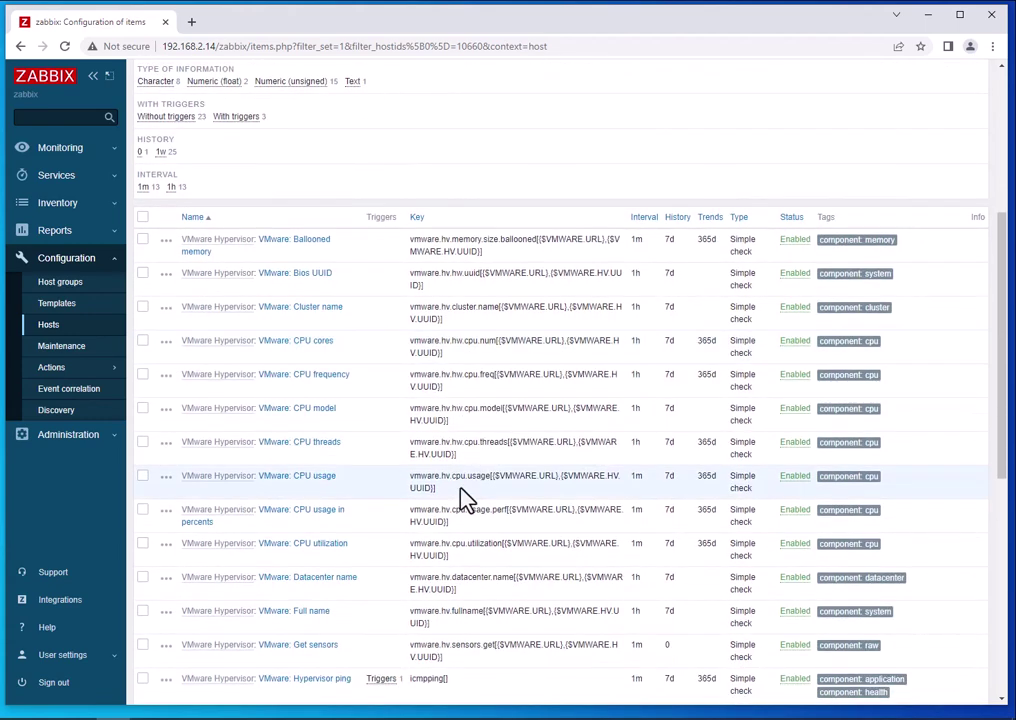
{"action": "scroll", "coordinate": [483, 558], "scroll_direction": "down", "scroll_amount": 3}
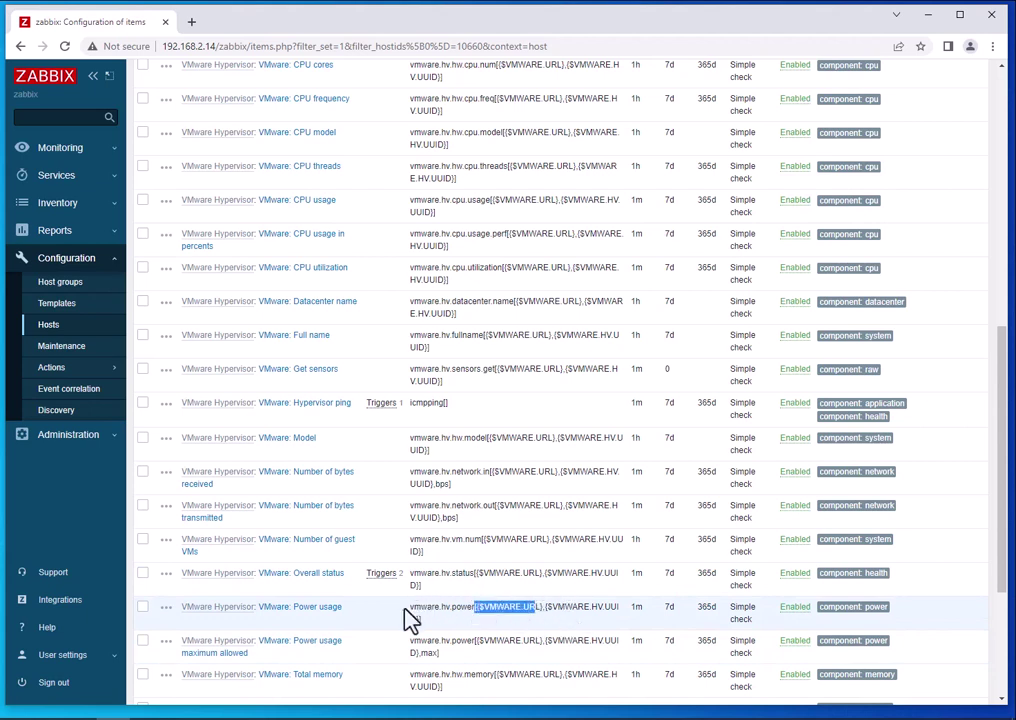
{"action": "scroll", "coordinate": [324, 612], "scroll_direction": "down", "scroll_amount": 2}
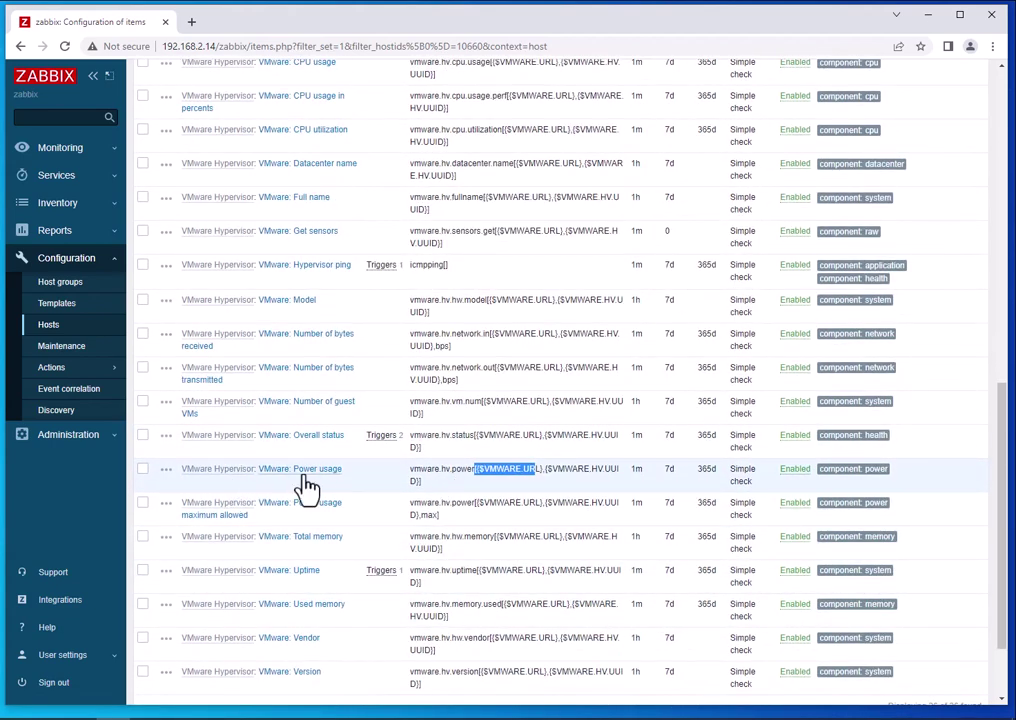
{"action": "left_click", "coordinate": [305, 476]}
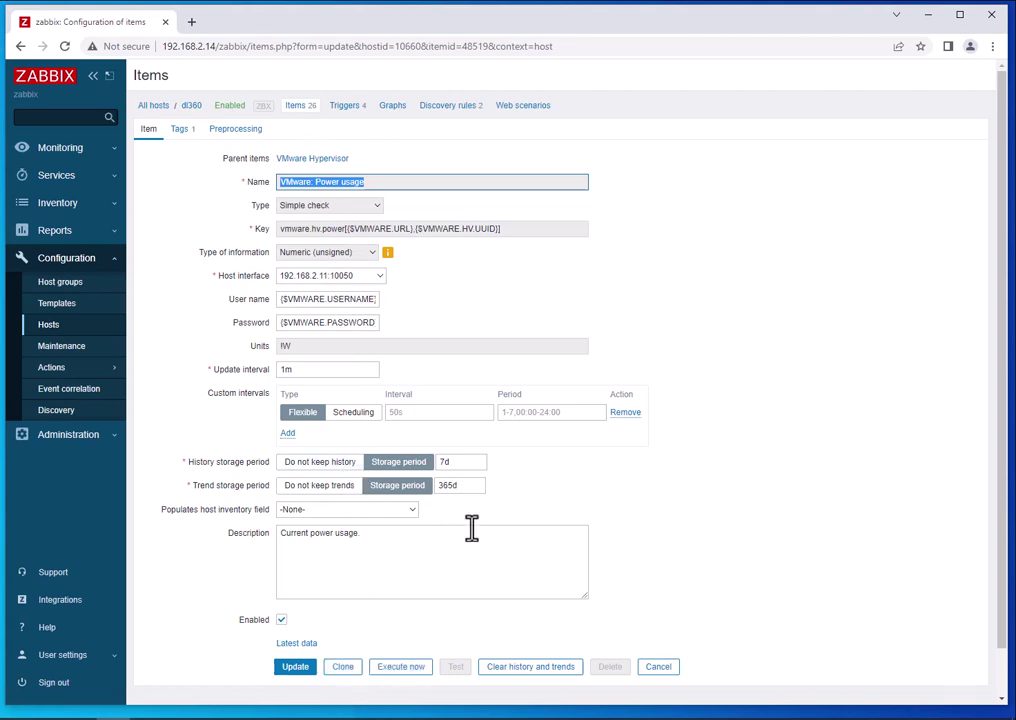
{"action": "left_click", "coordinate": [656, 666]}
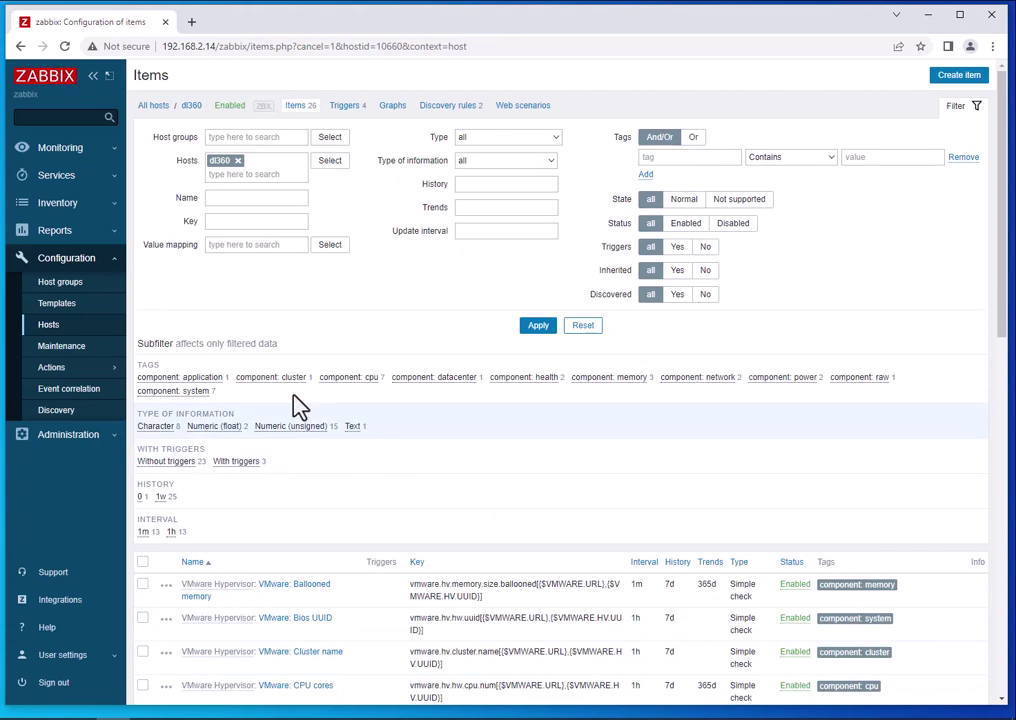
Scroll through dl360's refreshed latest data, such as 695 MHz CPU usage and 16.33 GB used memory.
{"action": "left_click", "coordinate": [55, 176]}
{"action": "left_click", "coordinate": [62, 150]}
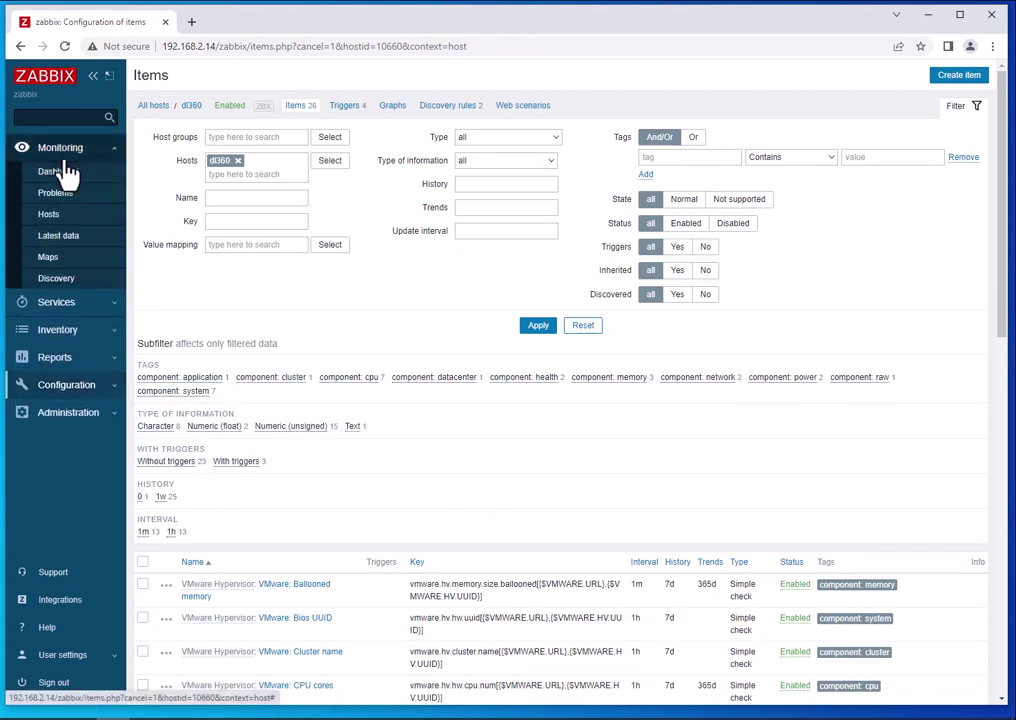
{"action": "left_click", "coordinate": [66, 239]}
{"action": "scroll", "coordinate": [333, 420], "scroll_direction": "down", "scroll_amount": 2}
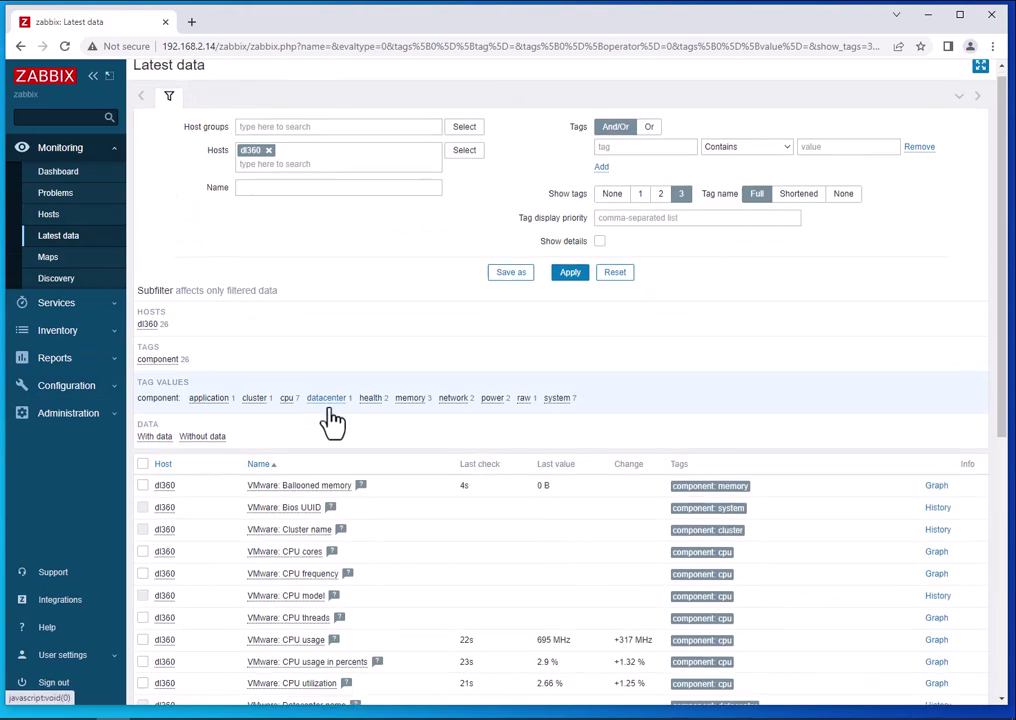
{"action": "scroll", "coordinate": [398, 475], "scroll_direction": "down", "scroll_amount": 5}
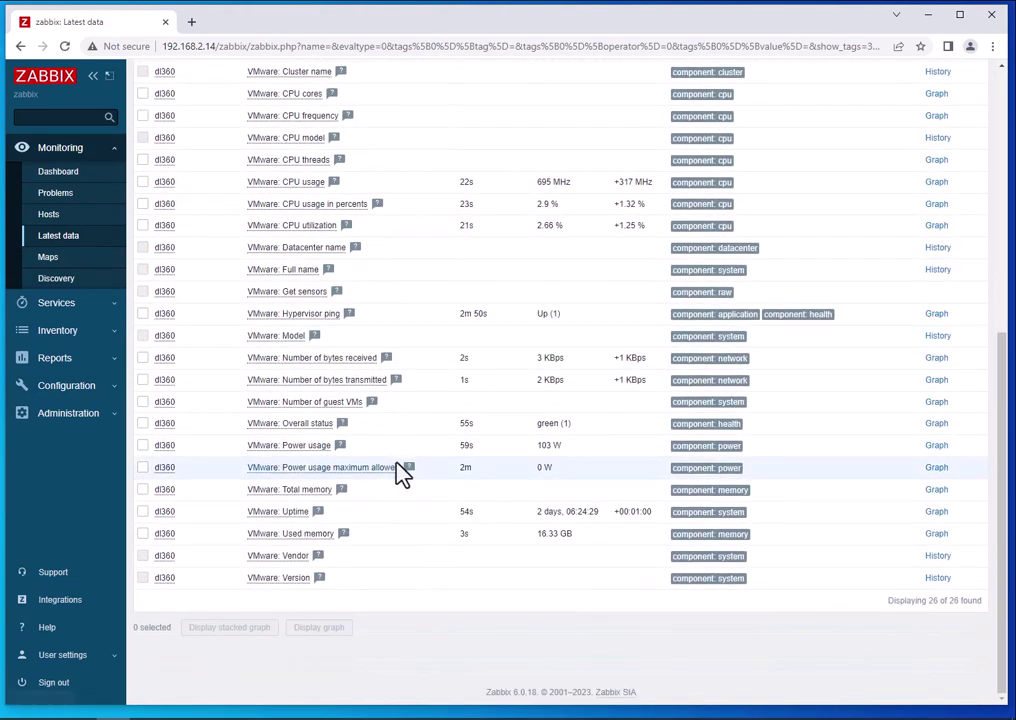
{"action": "scroll", "coordinate": [400, 472], "scroll_direction": "up", "scroll_amount": 5}
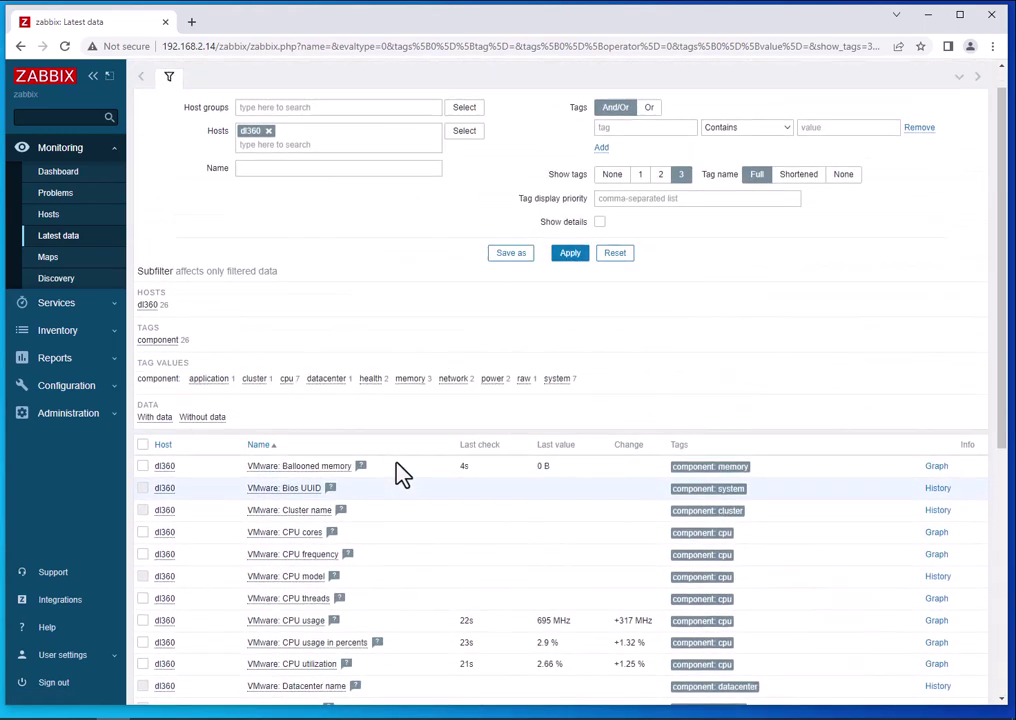